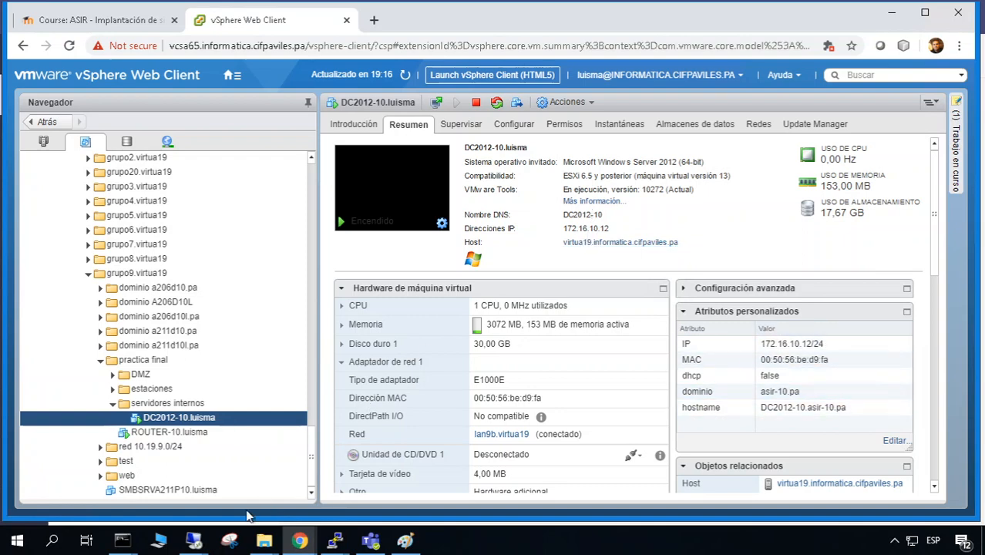
- Start a Remote Desktop connection to 10.19.9.1:10012
{"action": "mouse_move", "coordinate": [205, 543]}
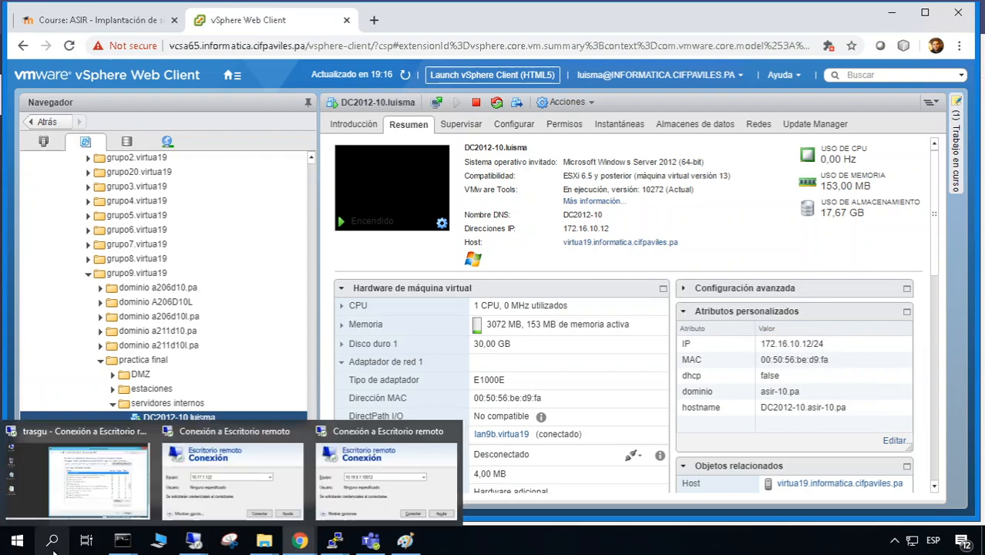
{"action": "left_click", "coordinate": [22, 547]}
{"action": "type", "text": "mstsc"}
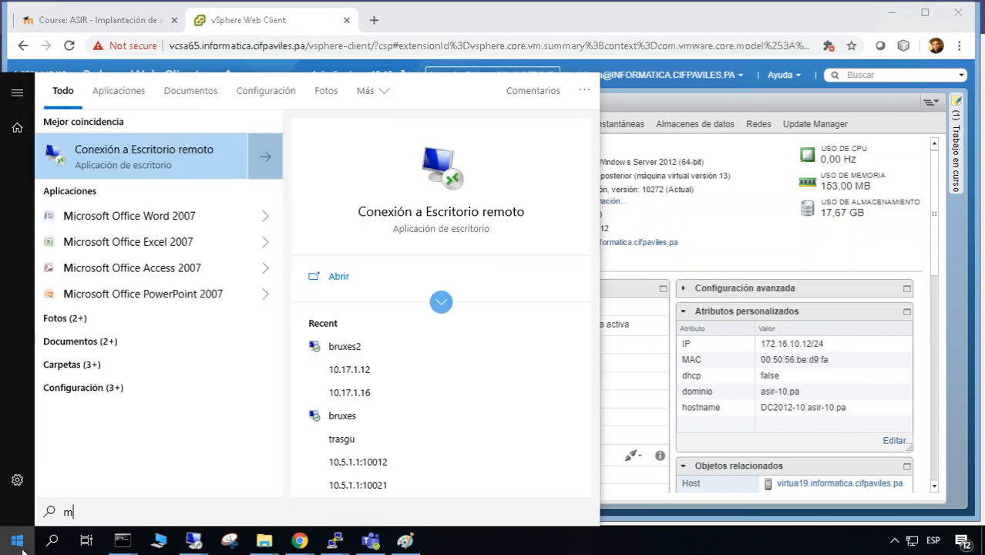
{"action": "left_click", "coordinate": [108, 158]}
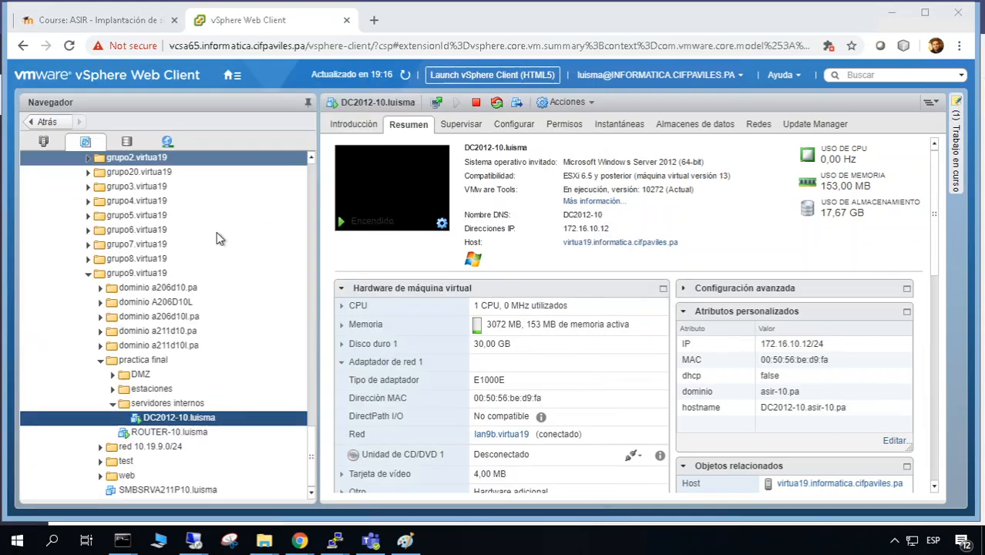
{"action": "left_click_drag", "start_coordinate": [457, 104], "coordinate": [459, 136]}
{"action": "type", "text": "10.19.9."}
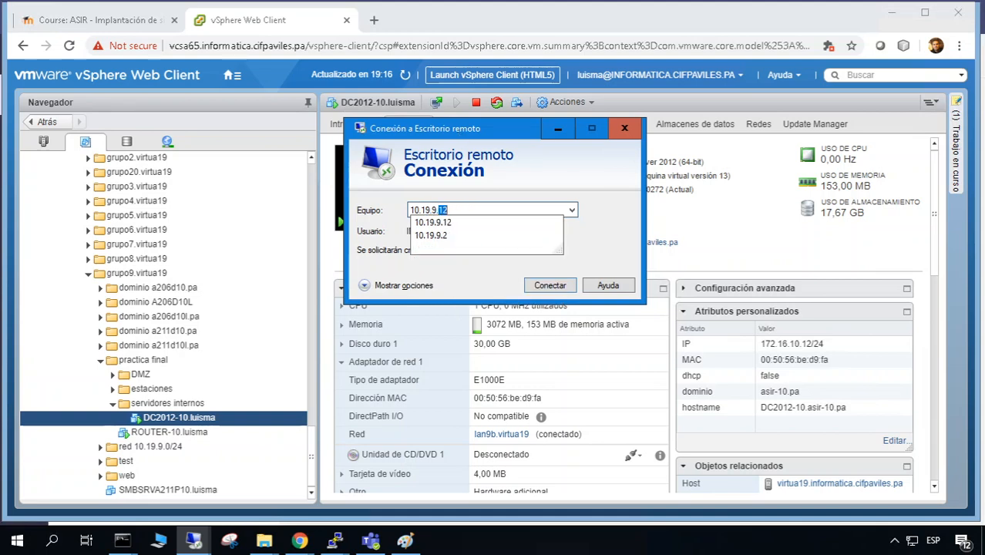
{"action": "type", "text": "1"}
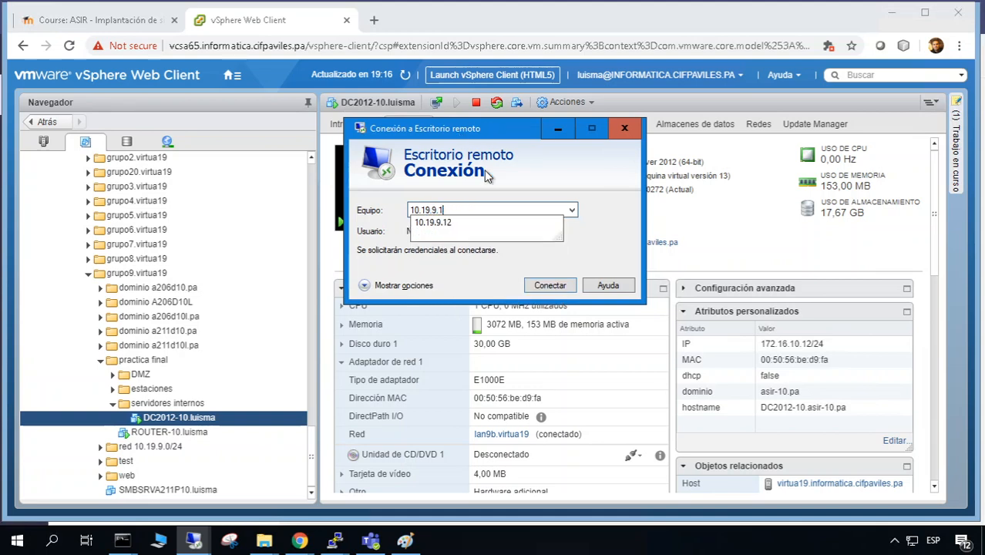
{"action": "type", "text": ":10012"}
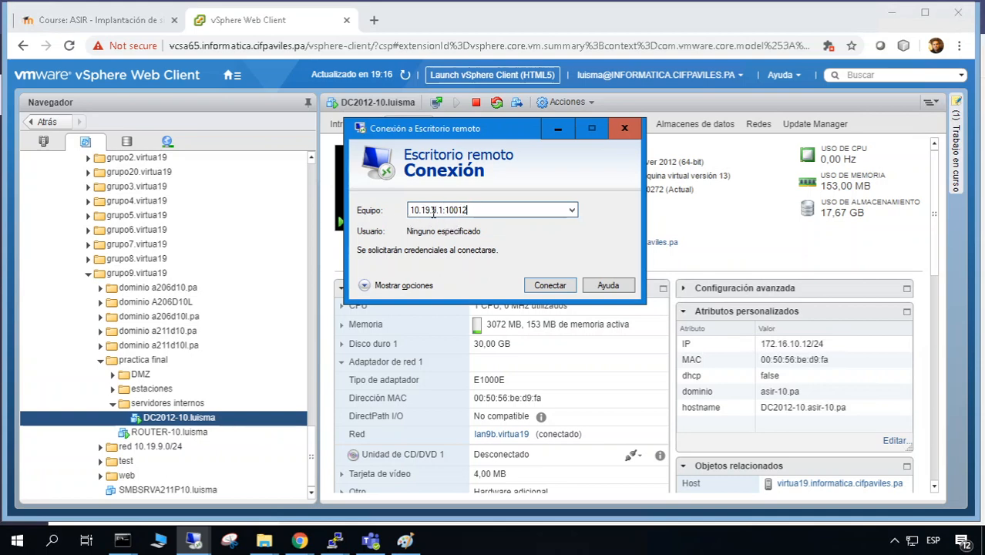
{"action": "left_click", "coordinate": [555, 287]}
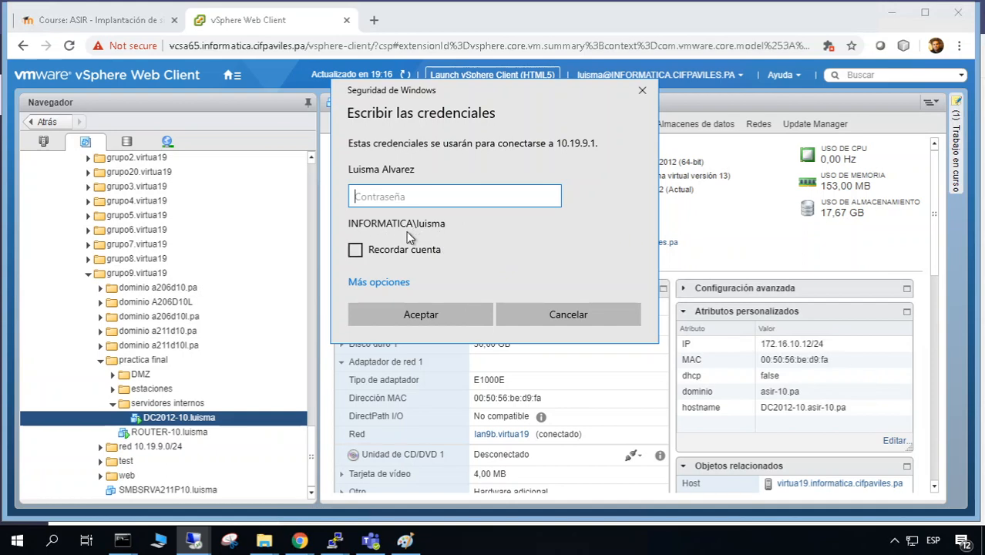
- Sign in with another account as DC2012-10\Administrador, entering the account password and accepting the untrusted certificate, and maximize the remote session
{"action": "left_click", "coordinate": [402, 284]}
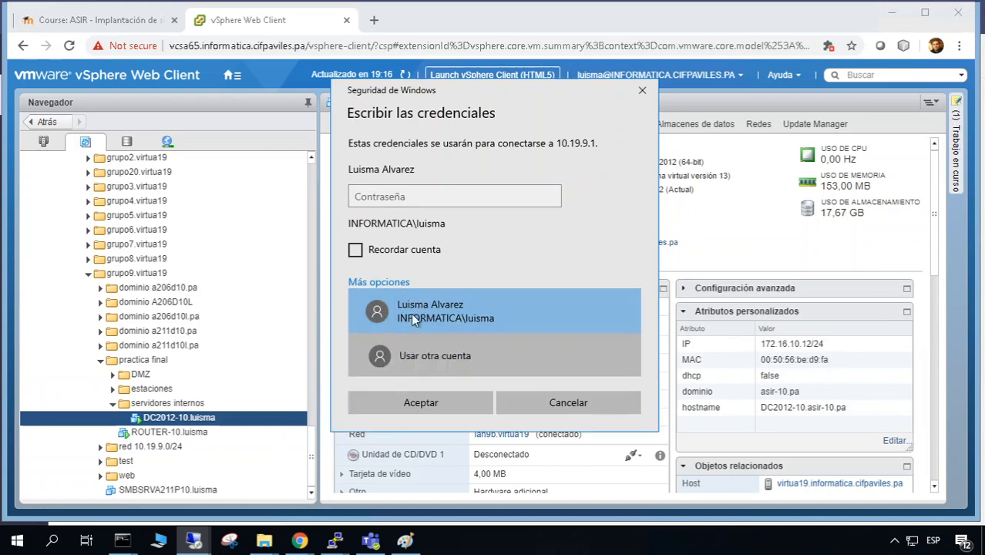
{"action": "left_click", "coordinate": [412, 353]}
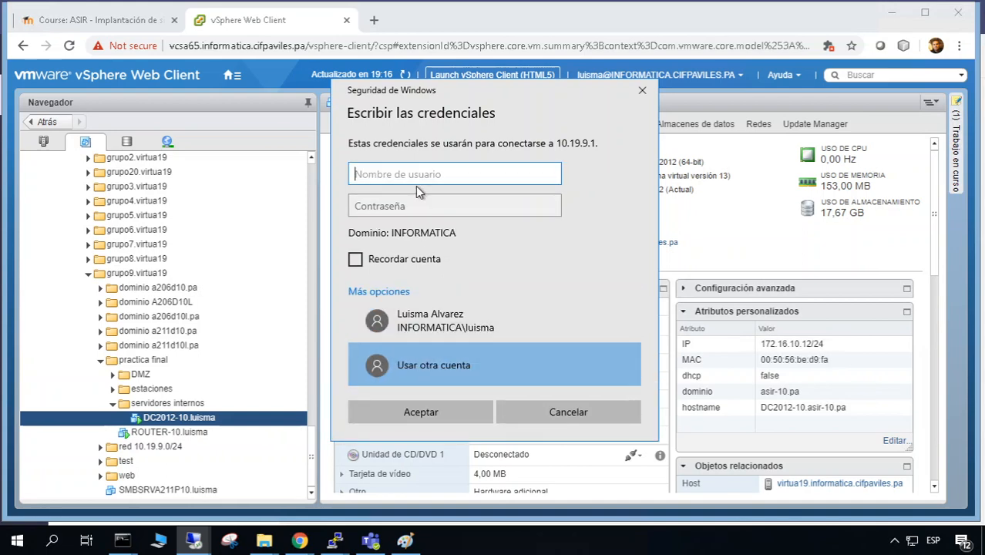
{"action": "type", "text": "DC2012-1"}
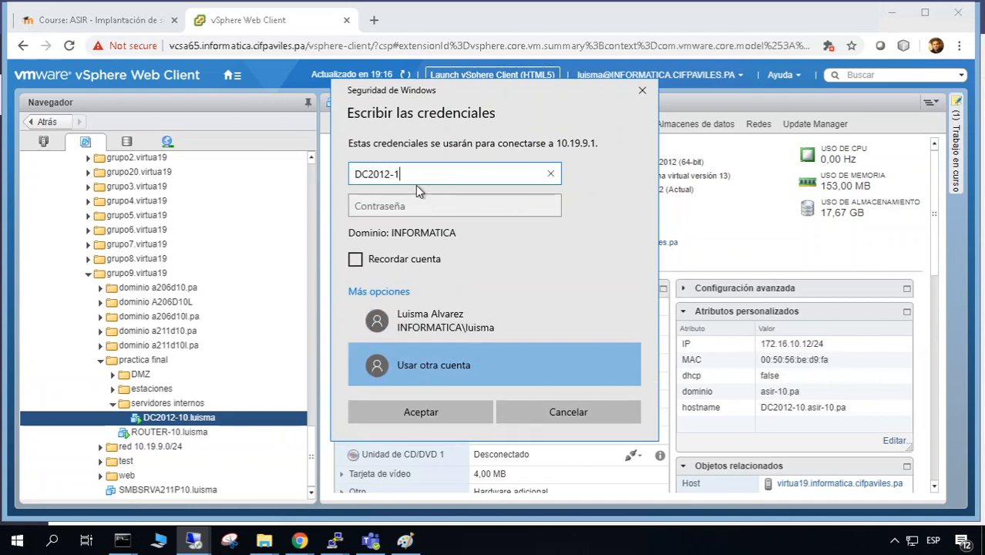
{"action": "type", "text": "0\\Administrador"}
{"action": "key", "text": "Tab"}
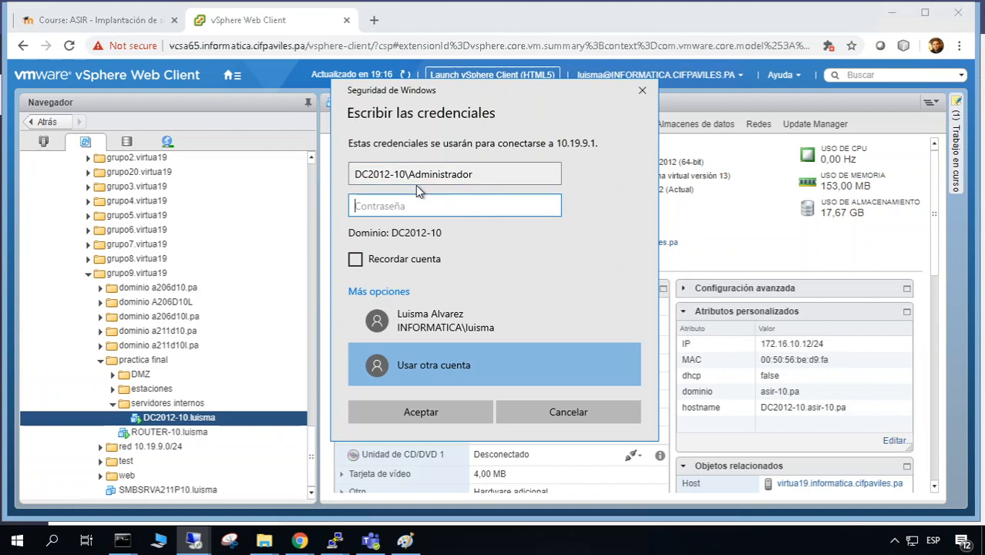
{"action": "type", "text": "******"}
{"action": "key", "text": "Return"}
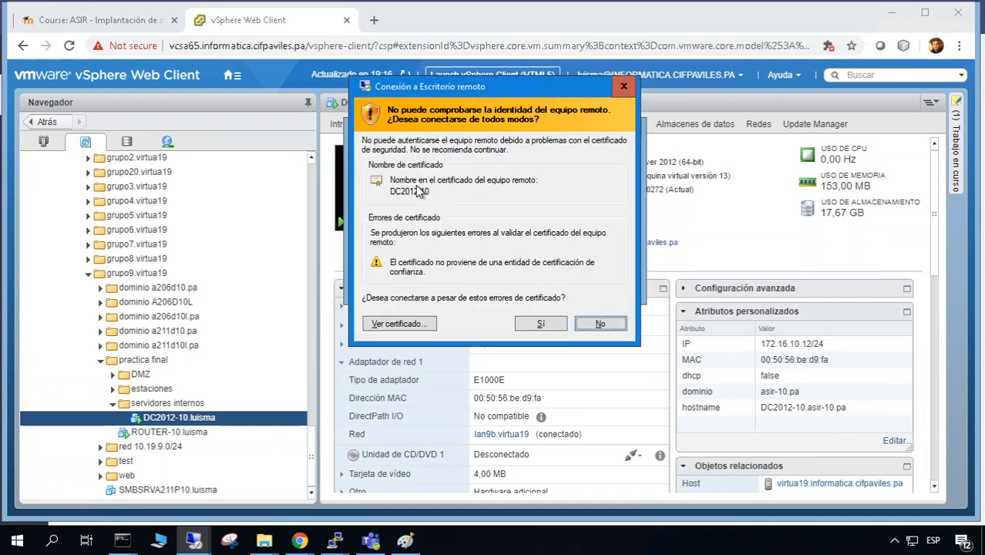
{"action": "left_click", "coordinate": [541, 325]}
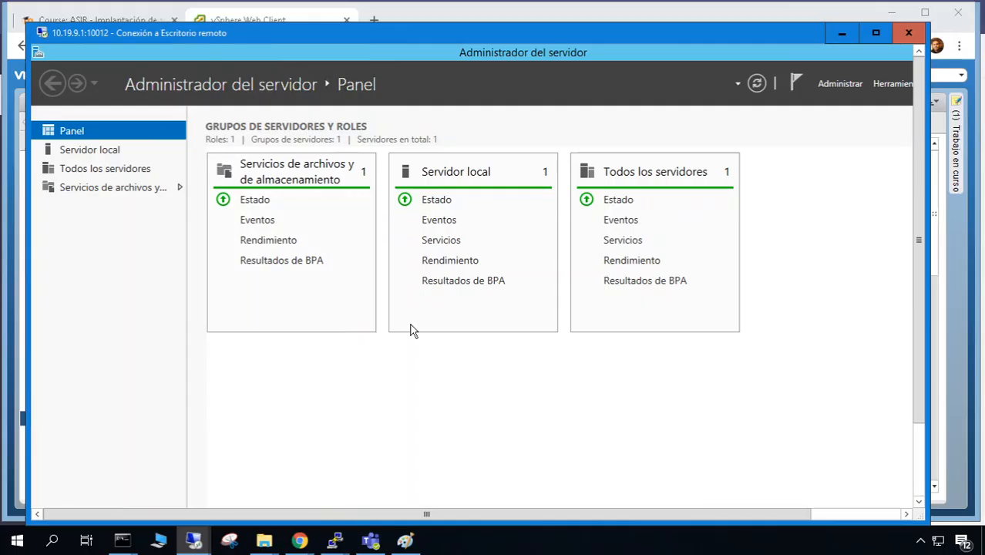
{"action": "left_click", "coordinate": [879, 37]}
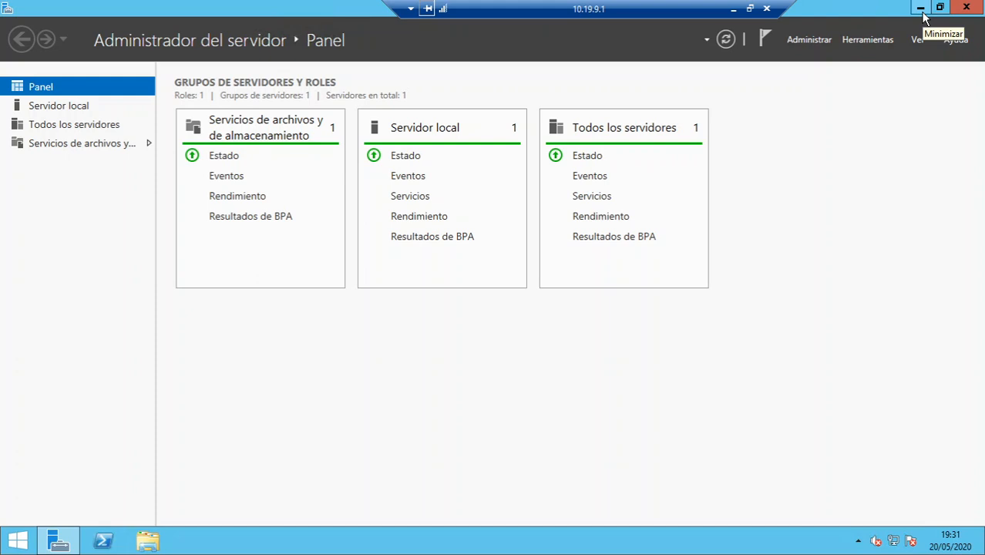
- Show the local server's properties and open the Ethernet adapter's IPv4 properties to check its IP, gateway and DNS settings
{"action": "left_click", "coordinate": [63, 108]}
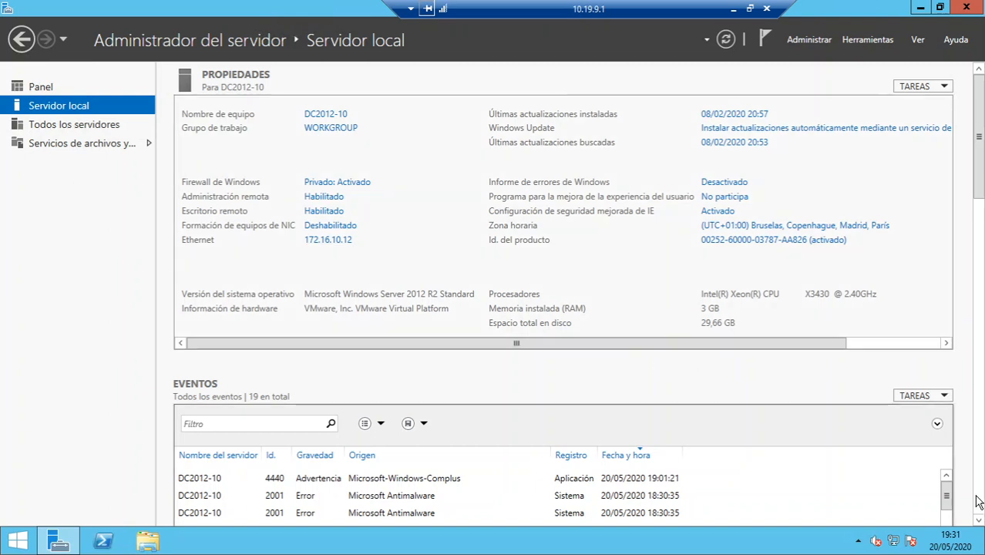
{"action": "right_click", "coordinate": [894, 543]}
{"action": "left_click", "coordinate": [901, 540]}
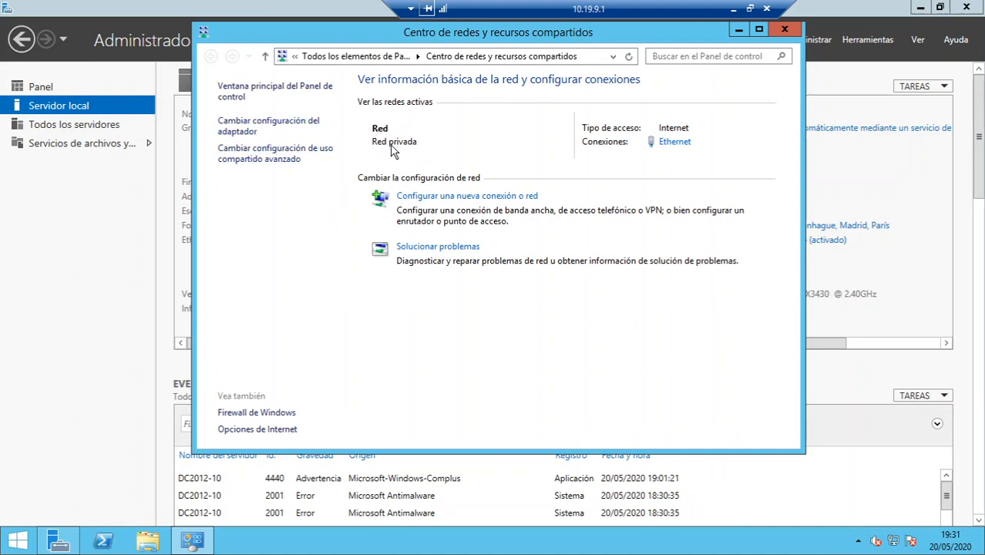
{"action": "left_click", "coordinate": [282, 131]}
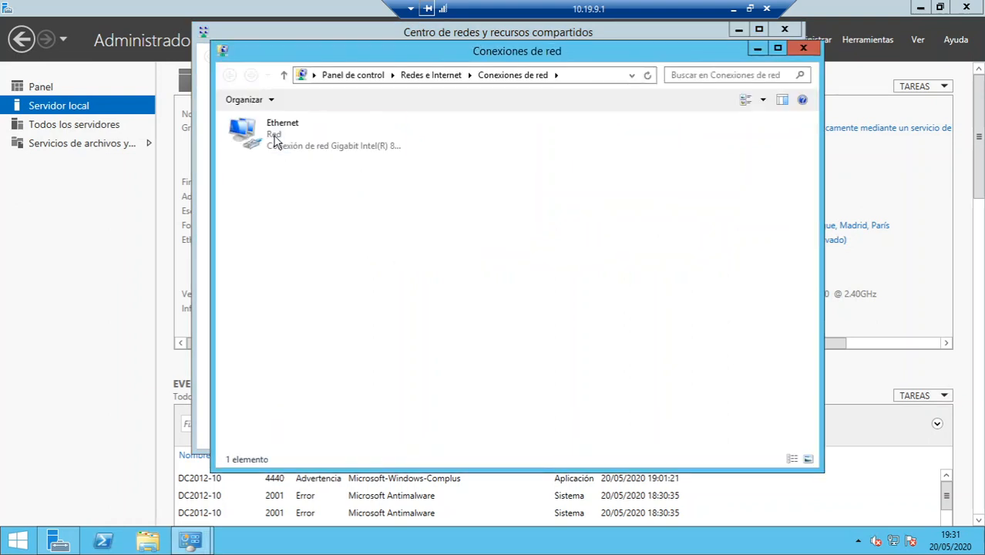
{"action": "left_click", "coordinate": [274, 137]}
{"action": "double_click", "coordinate": [275, 138]}
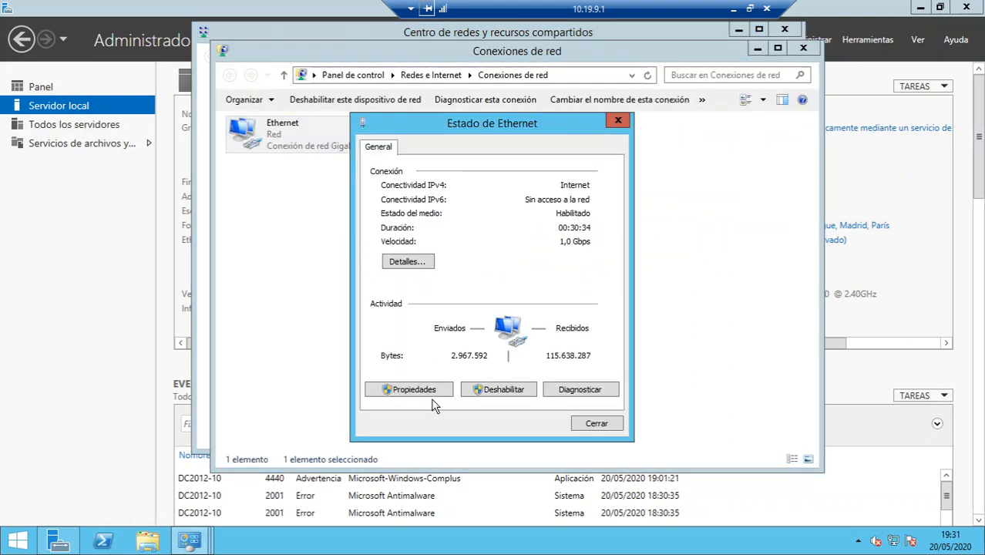
{"action": "left_click", "coordinate": [435, 389]}
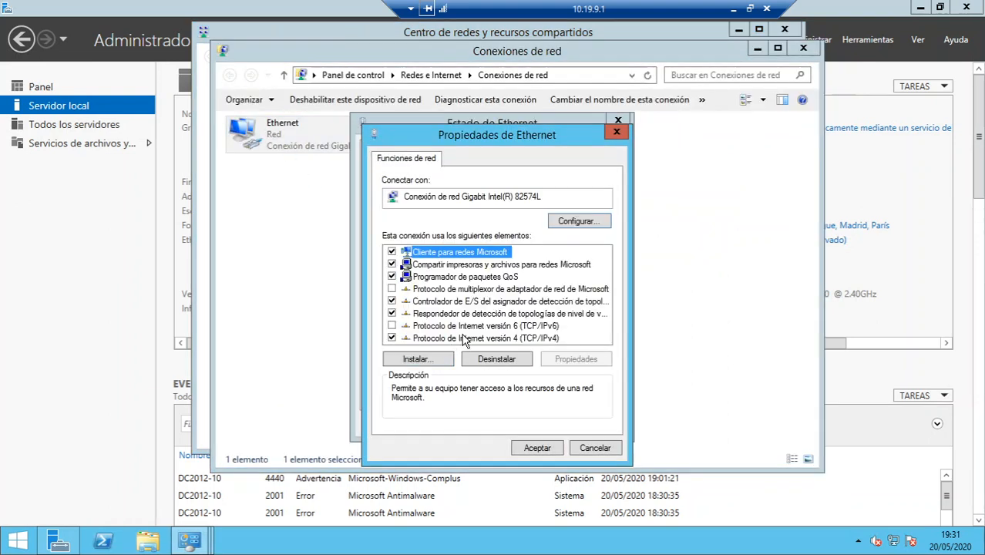
{"action": "left_click", "coordinate": [462, 339]}
{"action": "left_click", "coordinate": [558, 360]}
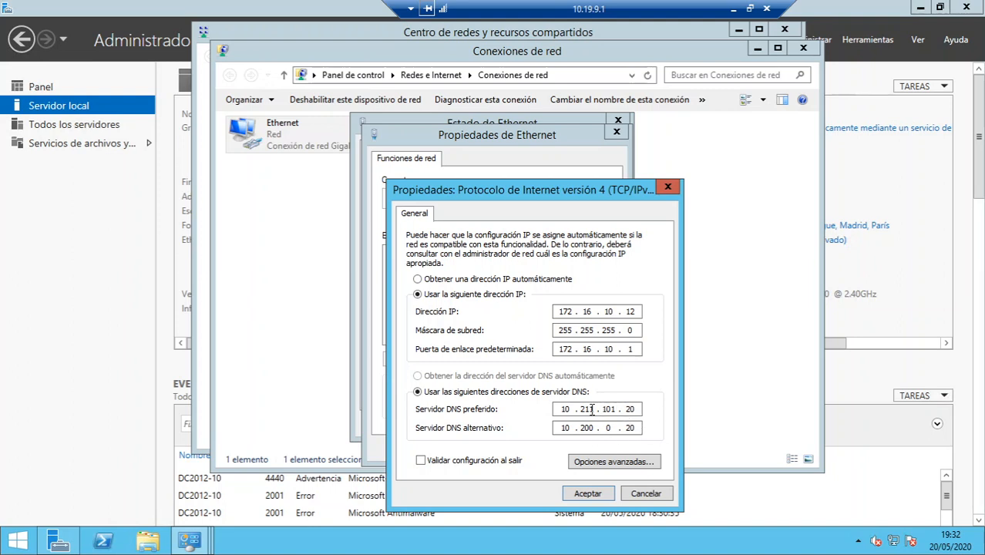
- Accept the IPv4 settings as they are and close all the network configuration windows
{"action": "left_click", "coordinate": [598, 497]}
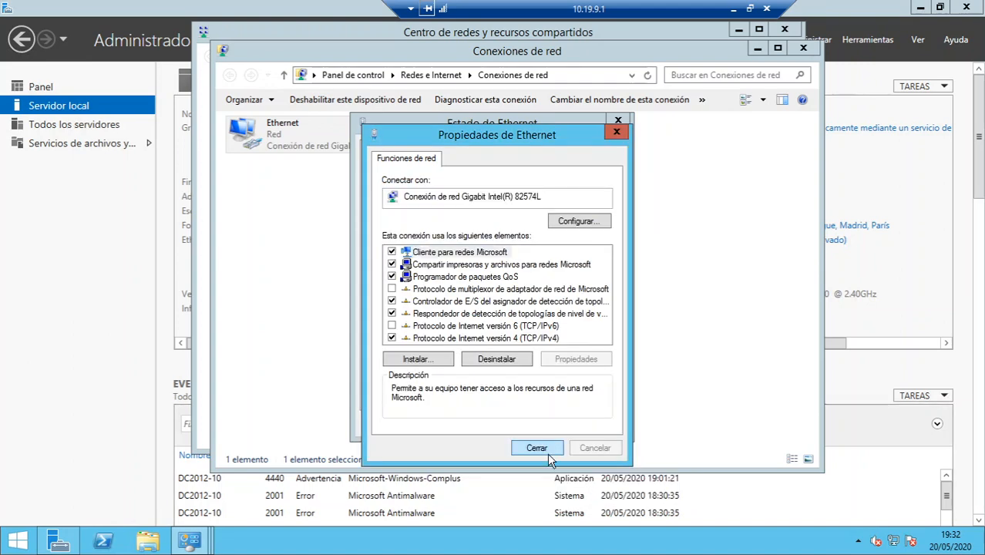
{"action": "left_click", "coordinate": [548, 453]}
{"action": "left_click", "coordinate": [586, 423]}
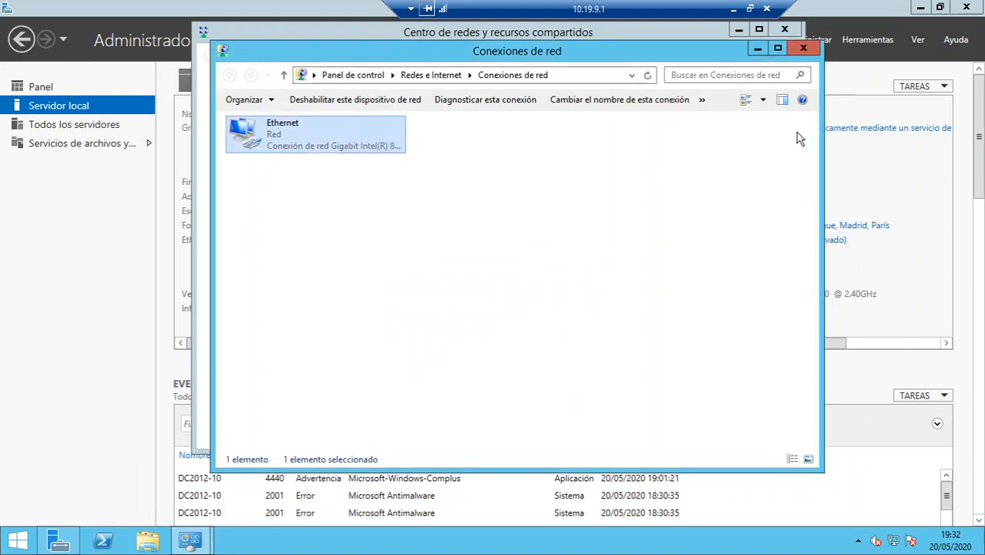
{"action": "left_click", "coordinate": [803, 48]}
{"action": "left_click", "coordinate": [785, 30]}
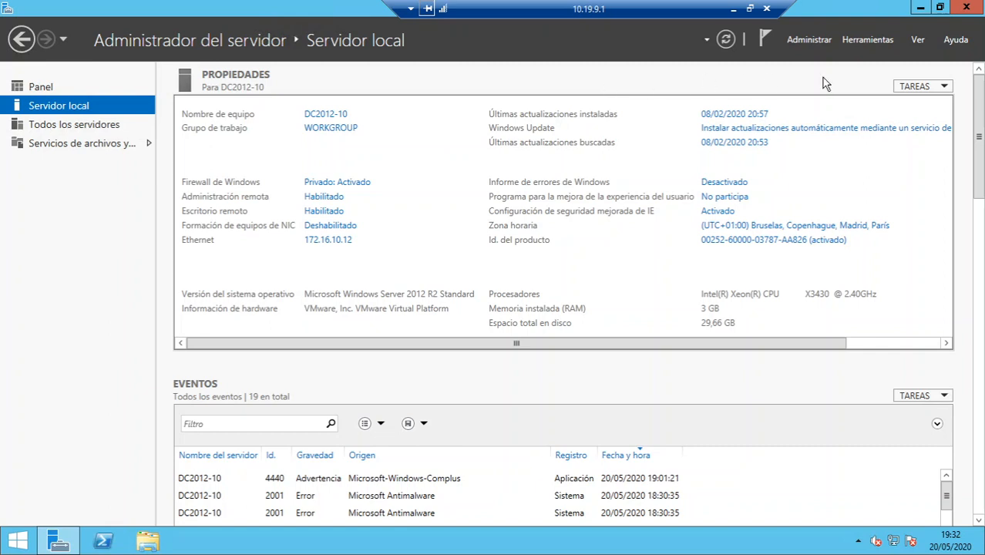
- Start the add roles and features wizard with a role-based installation on server DC2012-10, proceeding to the server roles page
{"action": "left_click", "coordinate": [865, 43]}
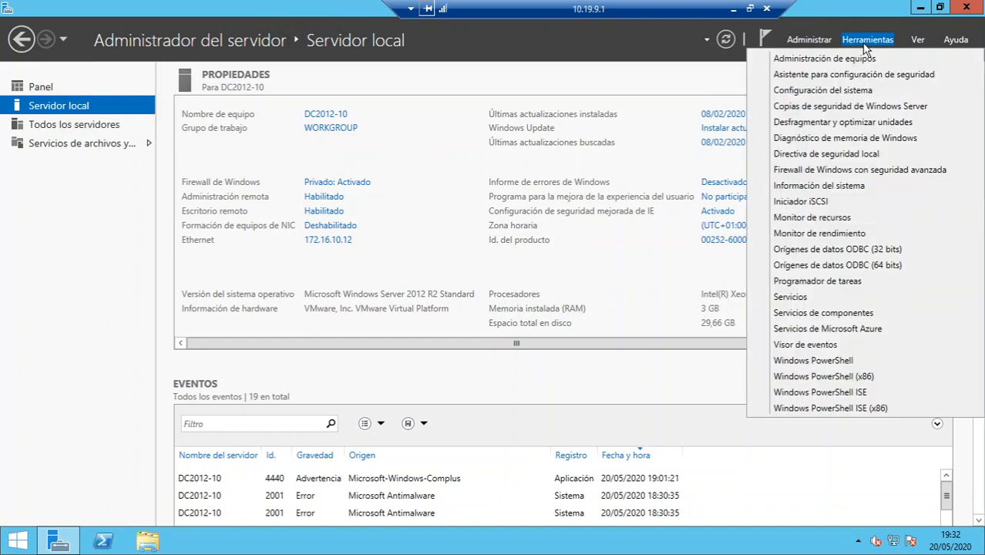
{"action": "left_click", "coordinate": [825, 41]}
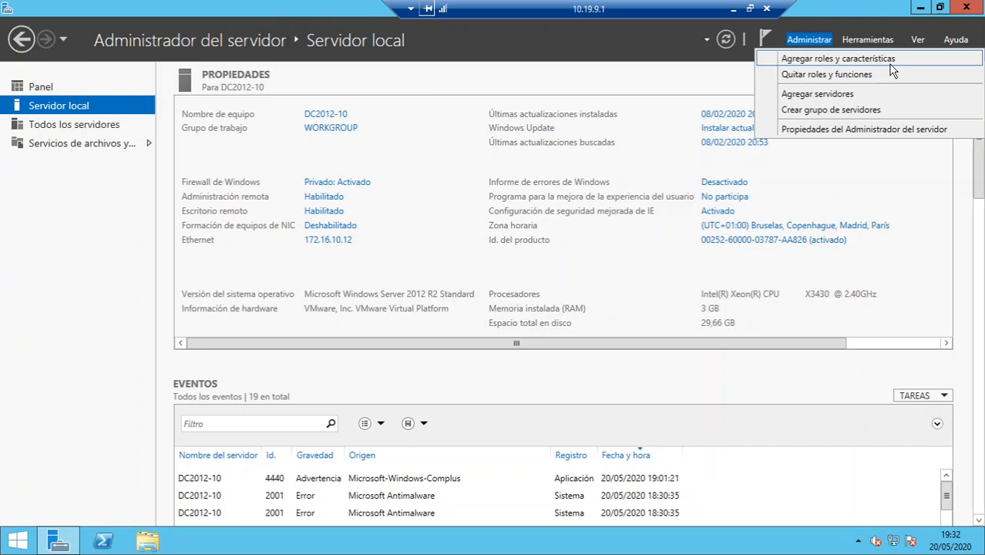
{"action": "left_click", "coordinate": [848, 59]}
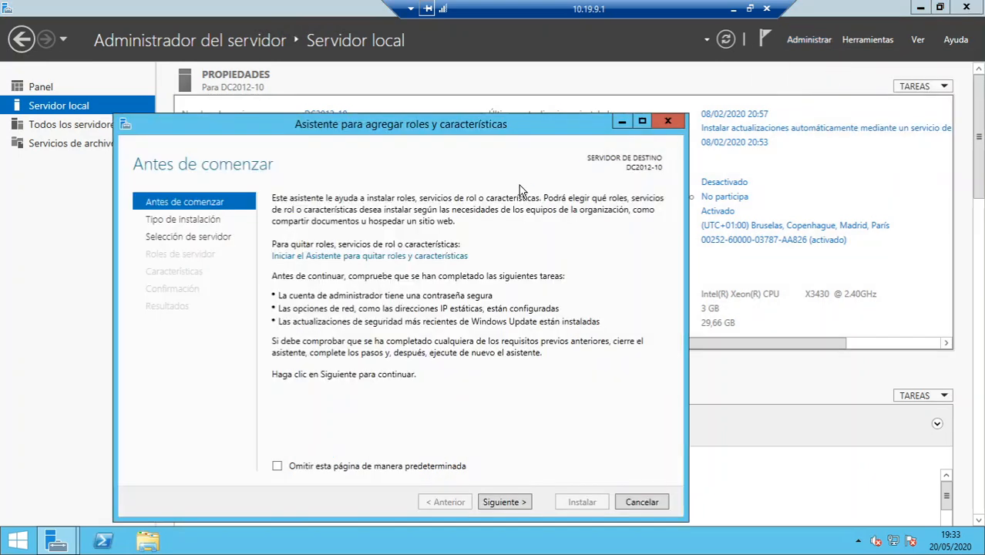
{"action": "left_click", "coordinate": [502, 503]}
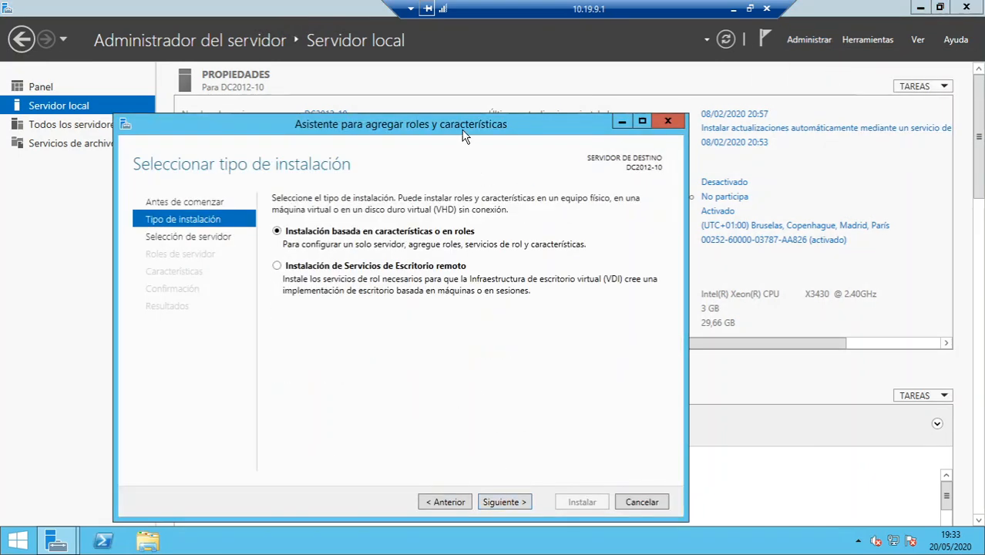
{"action": "left_click_drag", "start_coordinate": [465, 131], "coordinate": [515, 57]}
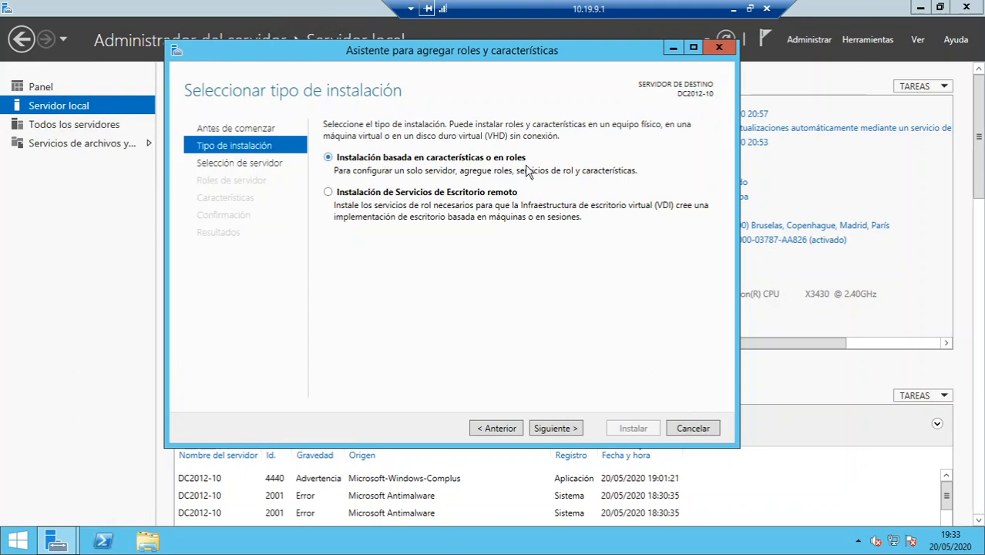
{"action": "left_click", "coordinate": [567, 428]}
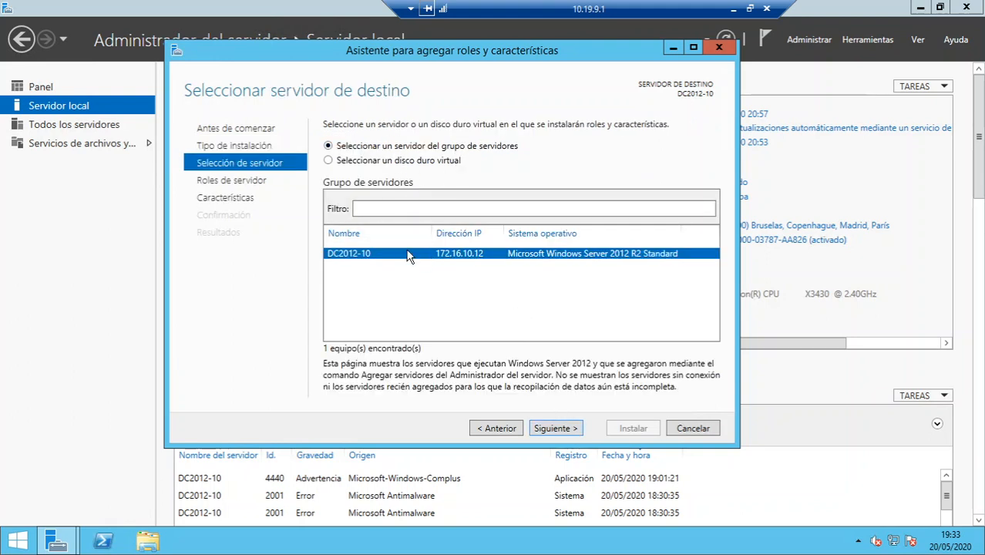
{"action": "left_click", "coordinate": [544, 428]}
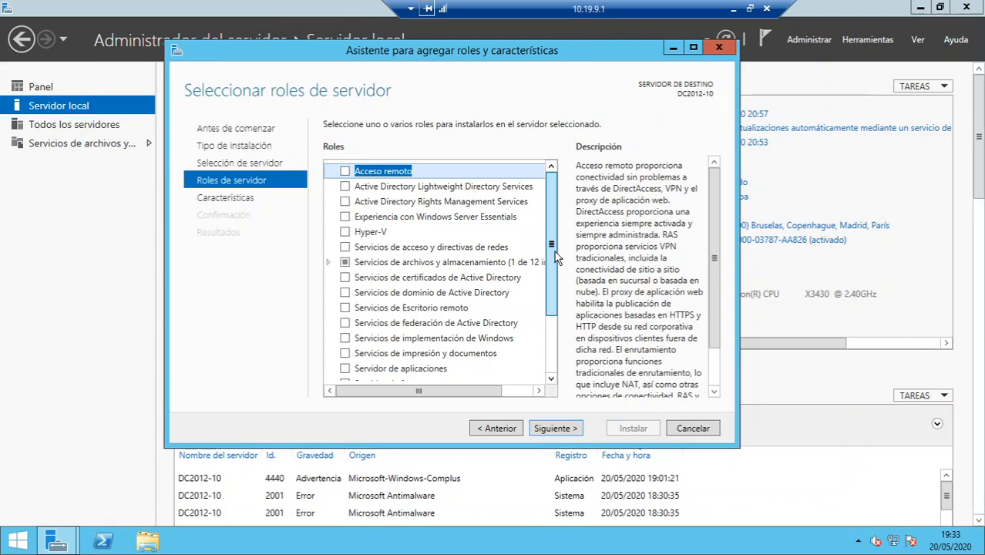
- Select the Servicios de dominio de Active Directory role and add its required features, including the management tools
{"action": "mouse_move", "coordinate": [555, 253]}
{"action": "left_mouse_down"}
{"action": "mouse_move", "coordinate": [542, 356]}
{"action": "mouse_move", "coordinate": [547, 254]}
{"action": "left_mouse_up"}
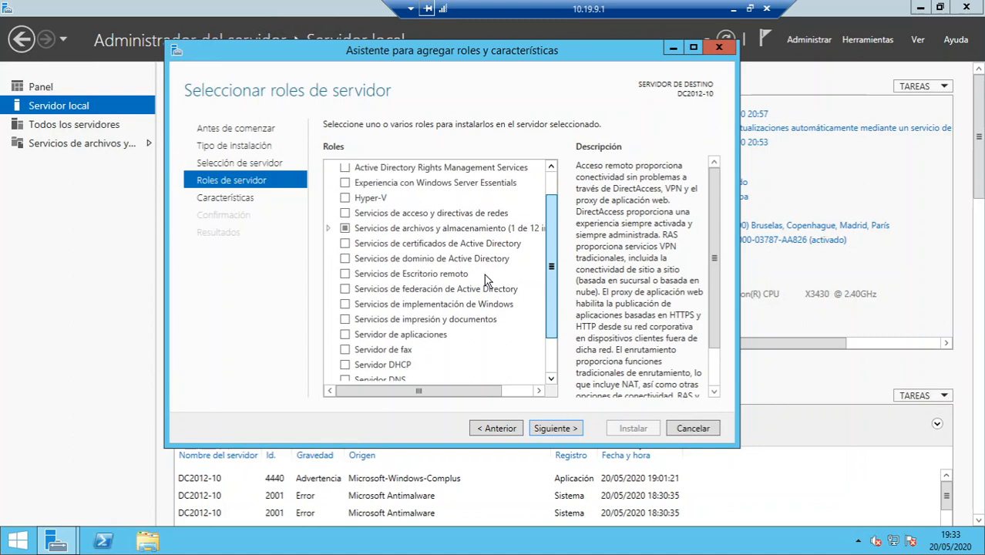
{"action": "left_click", "coordinate": [327, 229]}
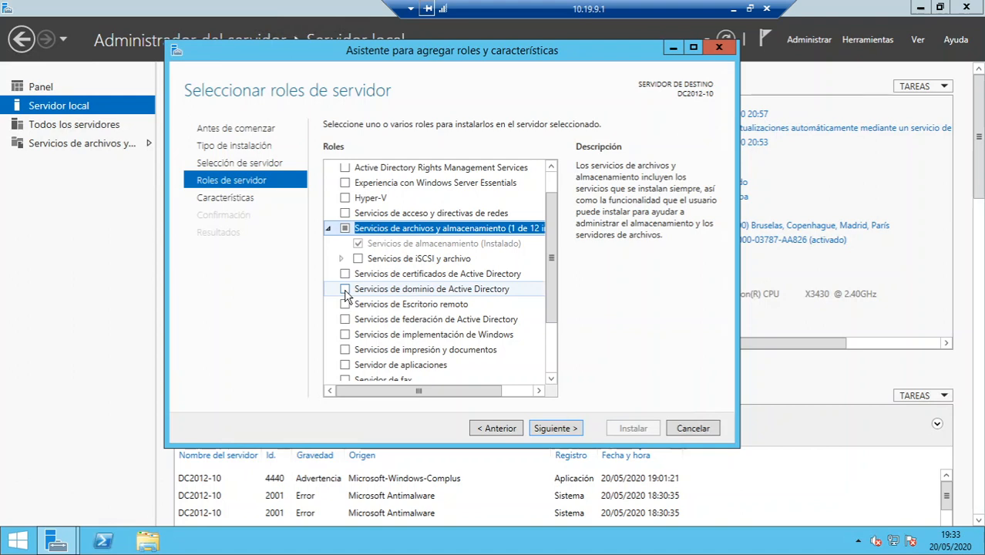
{"action": "left_click_drag", "start_coordinate": [552, 293], "coordinate": [545, 344]}
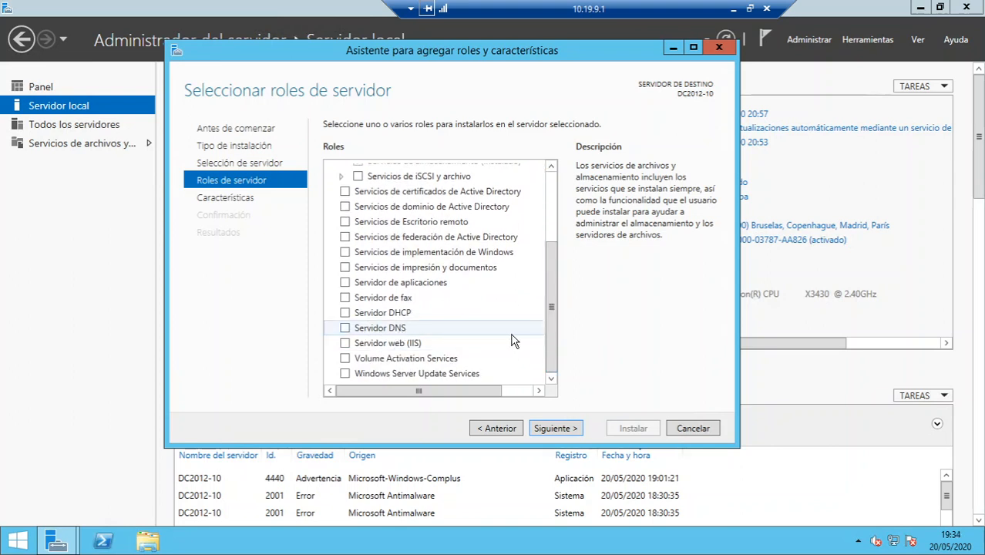
{"action": "left_click_drag", "start_coordinate": [552, 307], "coordinate": [553, 276]}
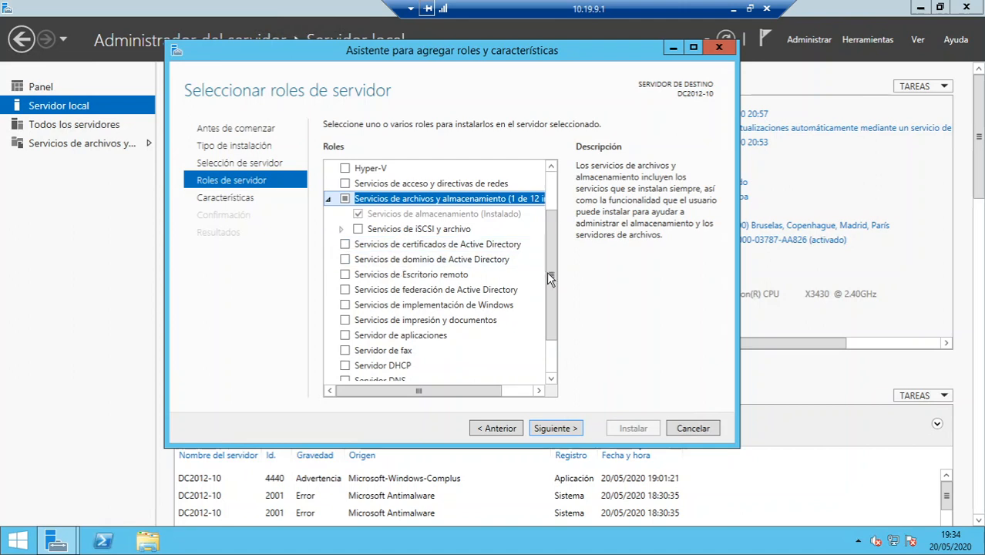
{"action": "left_click_drag", "start_coordinate": [547, 273], "coordinate": [546, 304]}
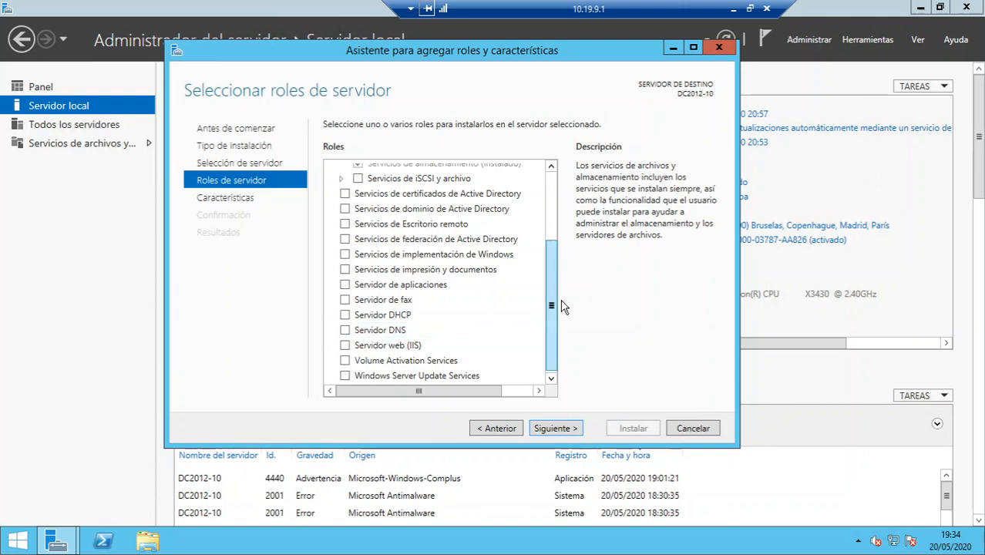
{"action": "left_click", "coordinate": [350, 210]}
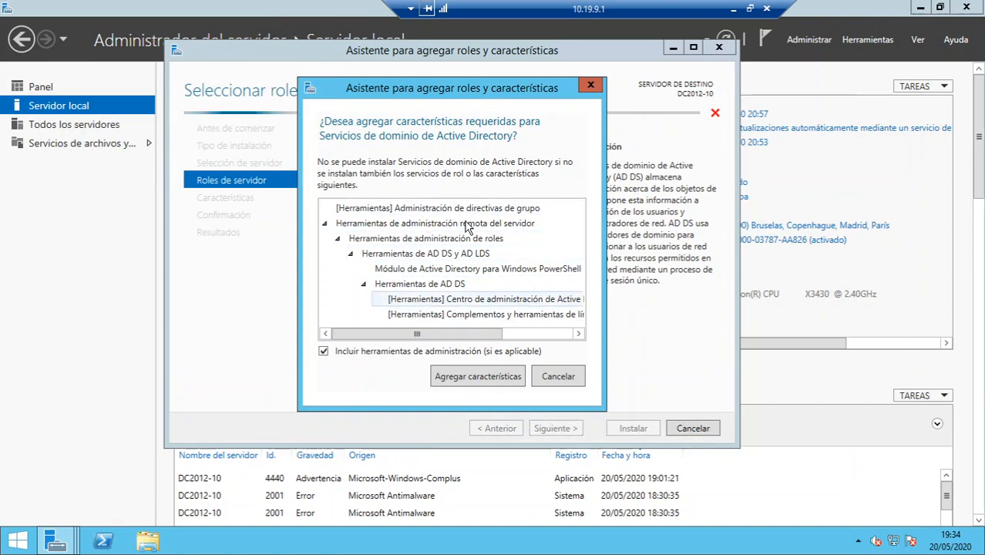
{"action": "left_click", "coordinate": [472, 377]}
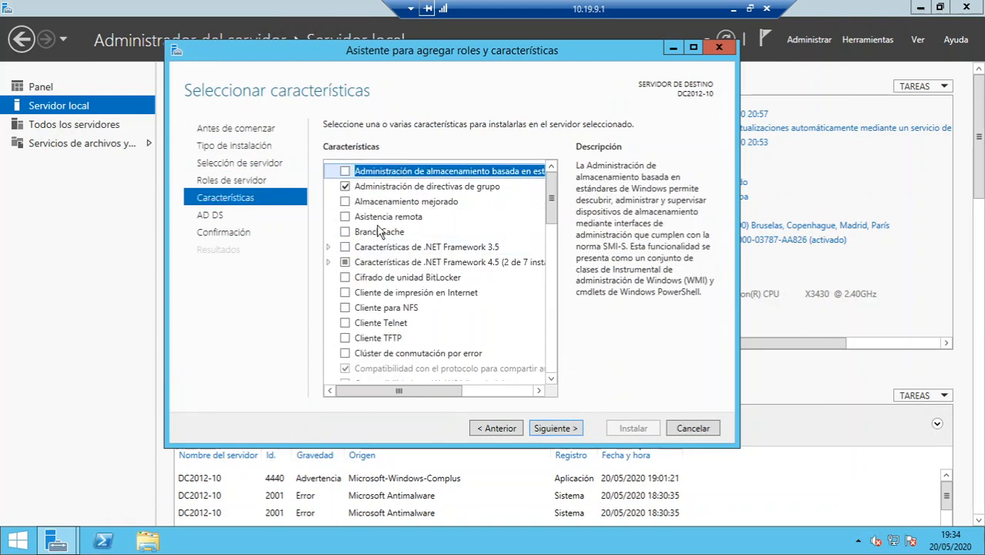
- Keep the preselected features, install the Active Directory domain services role on DC2012-10 and close the wizard once it finishes
{"action": "left_click", "coordinate": [565, 436]}
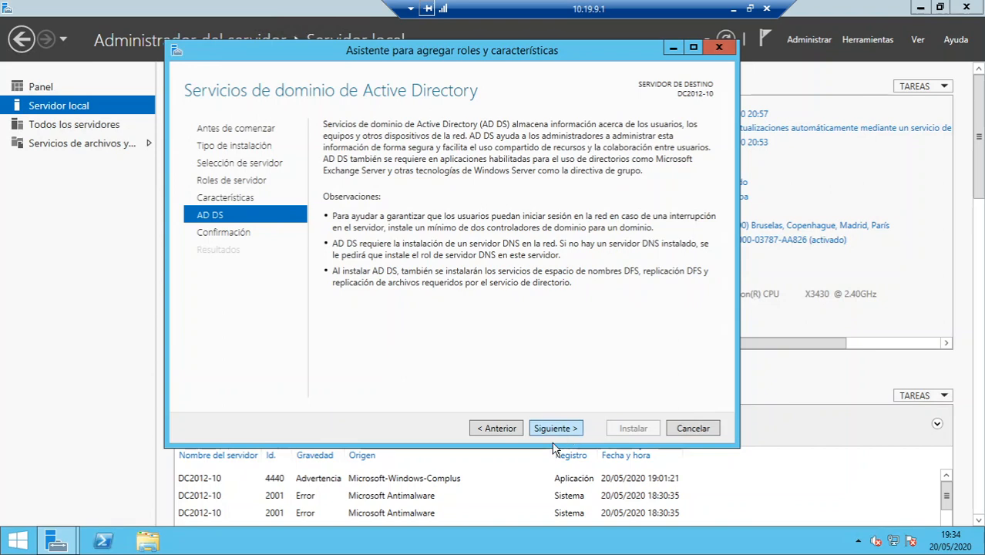
{"action": "left_click", "coordinate": [557, 432]}
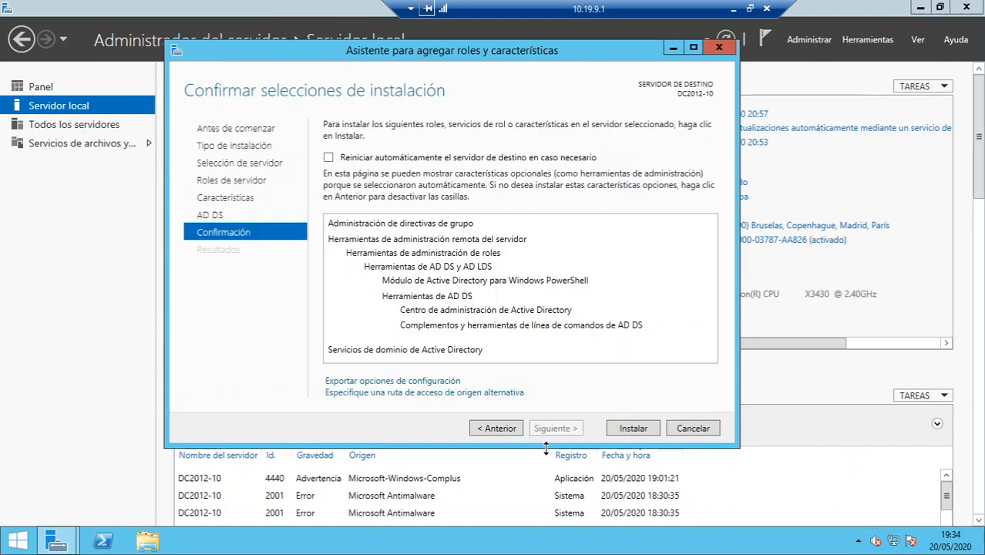
{"action": "left_click", "coordinate": [649, 432]}
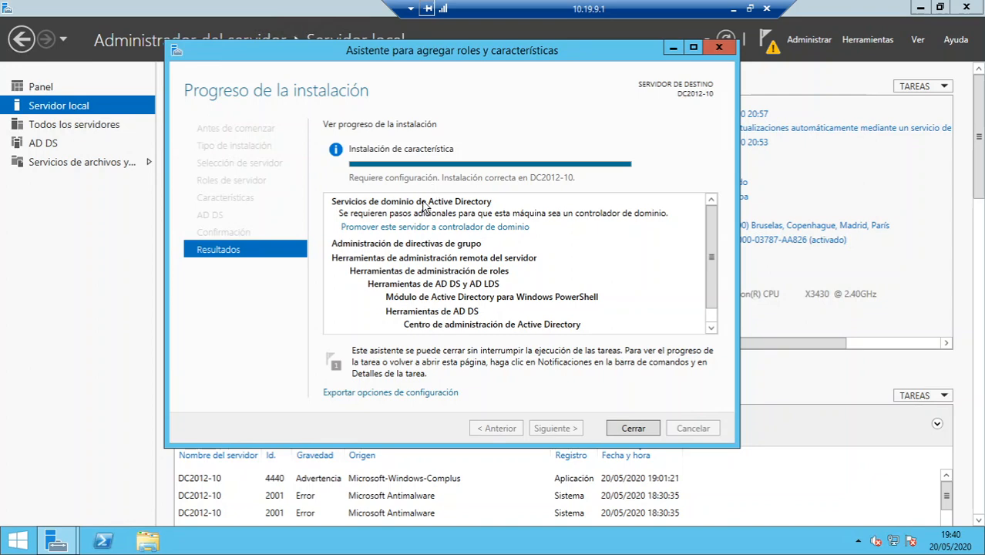
{"action": "left_click_drag", "start_coordinate": [490, 54], "coordinate": [402, 147]}
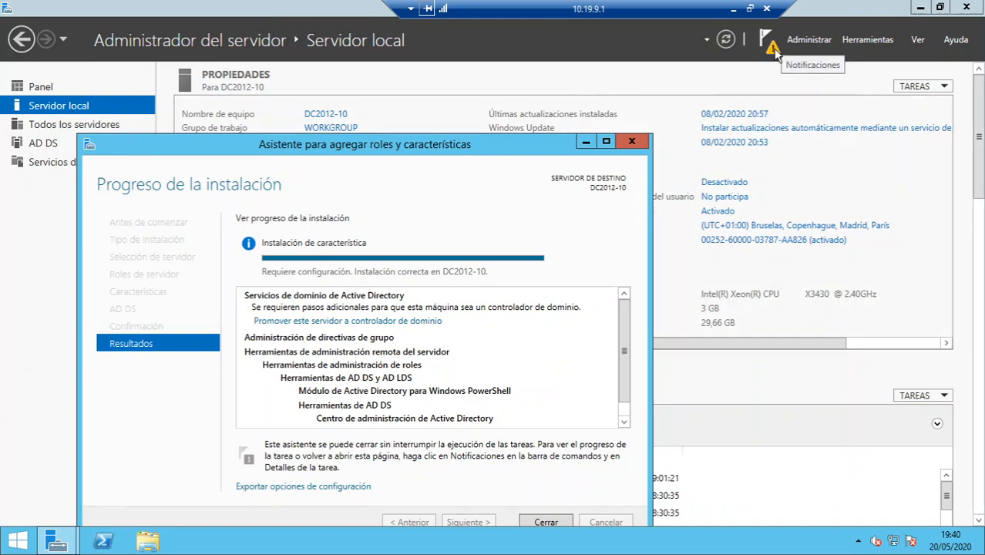
{"action": "left_click_drag", "start_coordinate": [506, 146], "coordinate": [529, 49]}
{"action": "left_click", "coordinate": [570, 426]}
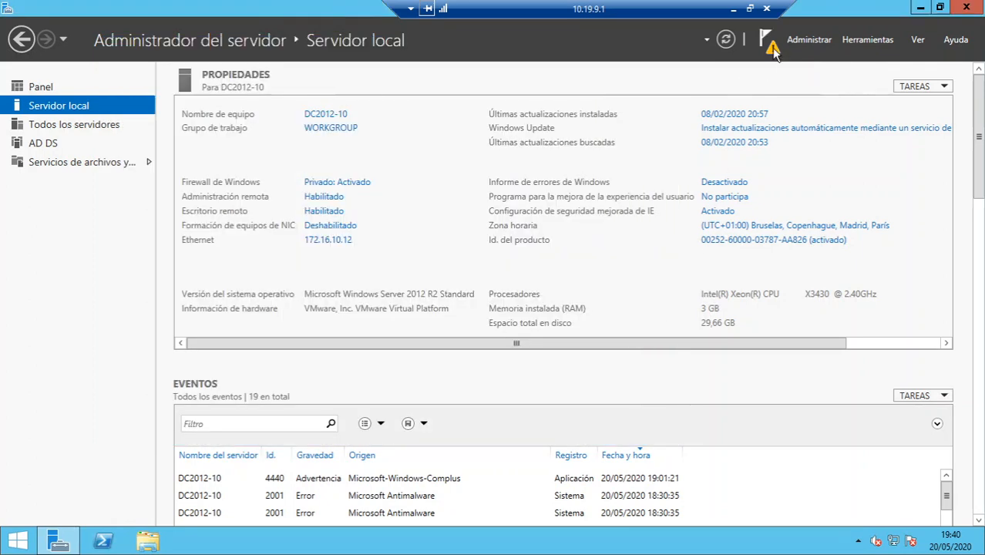
- Start promoting the server to a domain controller in a new forest with root domain name asir-10.pa, and proceed to the domain controller options
{"action": "left_click", "coordinate": [772, 54]}
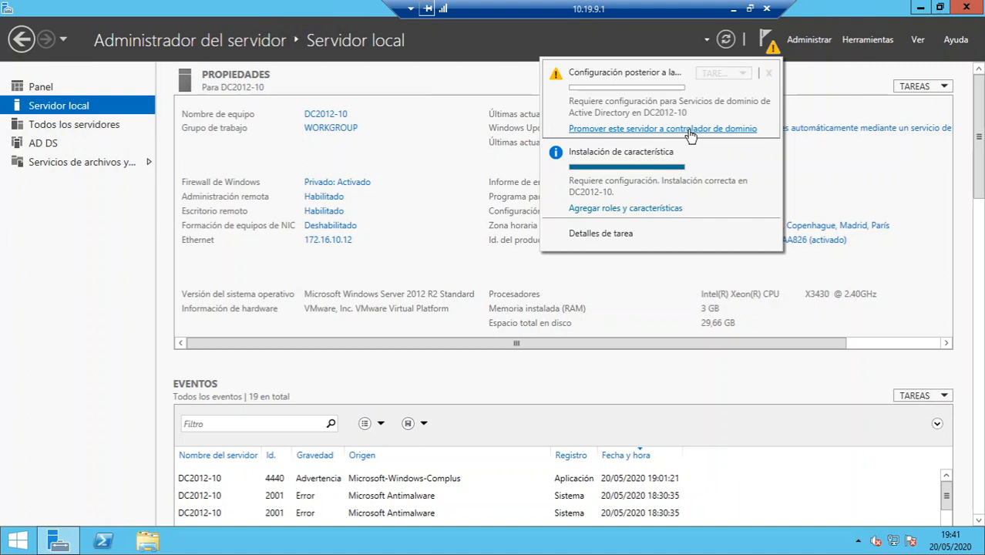
{"action": "left_click", "coordinate": [637, 129]}
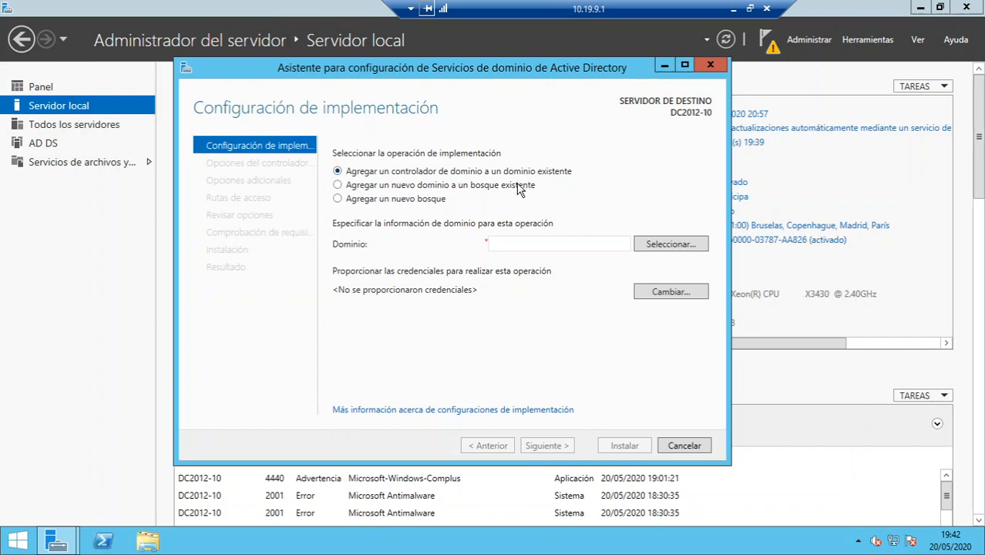
{"action": "left_click", "coordinate": [378, 202]}
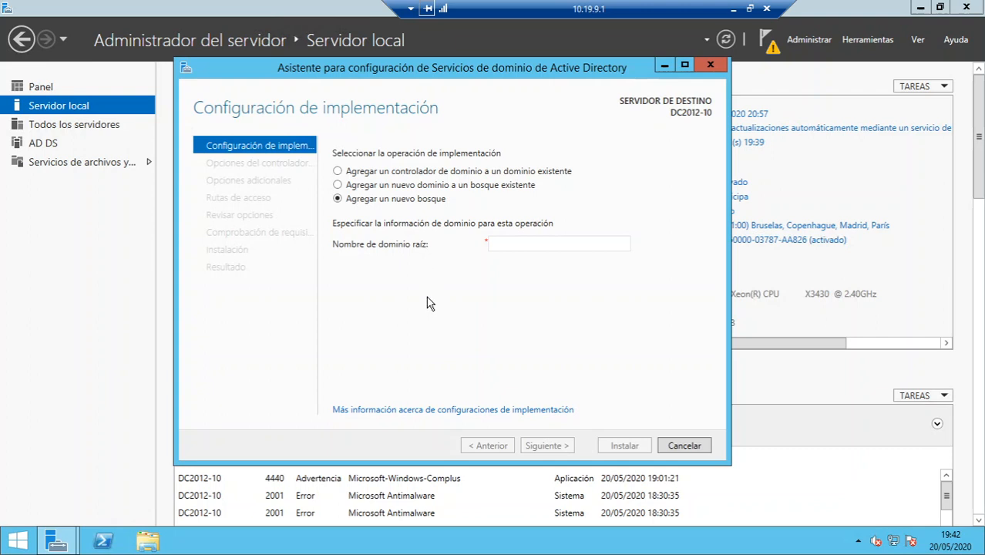
{"action": "left_click", "coordinate": [519, 244]}
{"action": "type", "text": "asir-"}
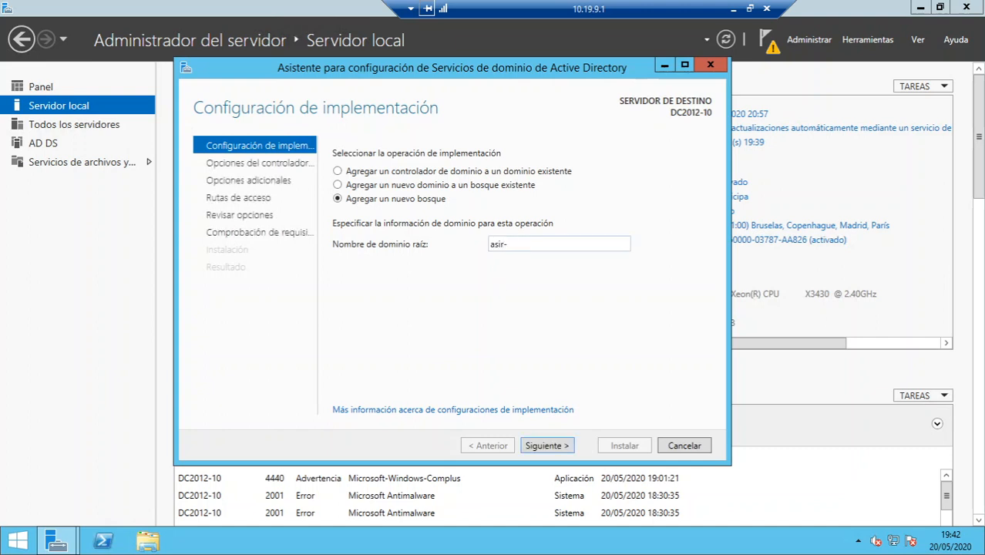
{"action": "type", "text": "10.pa"}
{"action": "left_click_drag", "start_coordinate": [536, 70], "coordinate": [658, 213]}
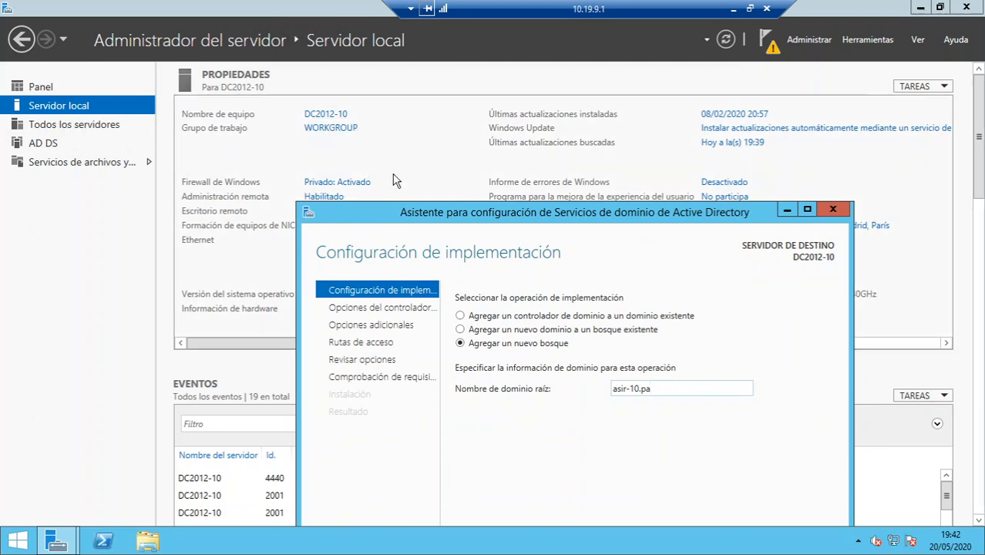
{"action": "left_click_drag", "start_coordinate": [397, 212], "coordinate": [341, 82]}
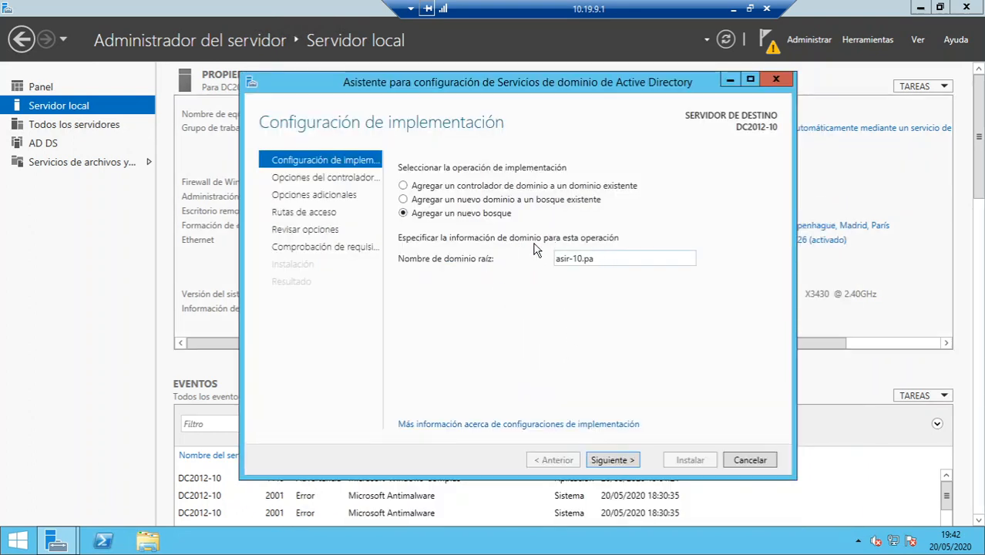
{"action": "left_click_drag", "start_coordinate": [409, 89], "coordinate": [543, 98]}
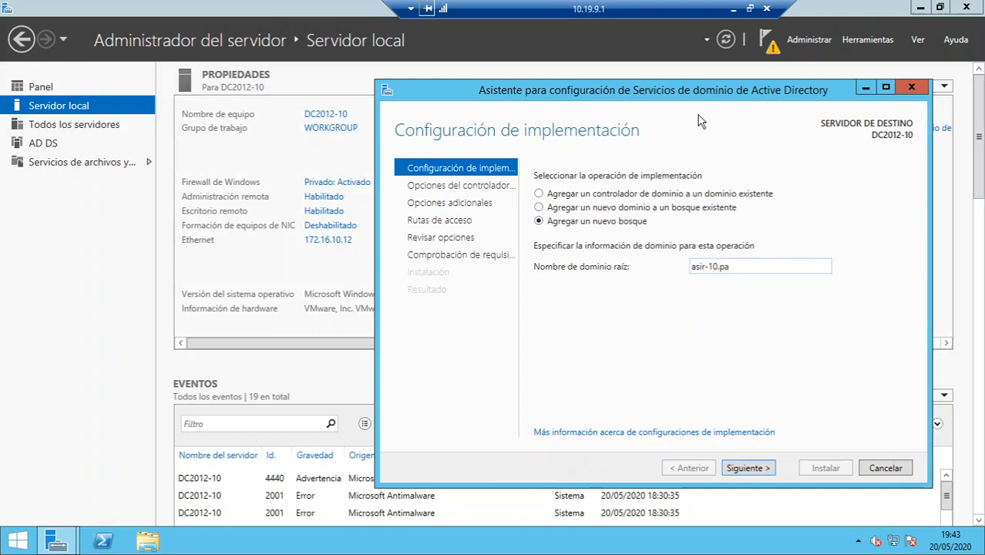
{"action": "left_click_drag", "start_coordinate": [541, 99], "coordinate": [395, 105]}
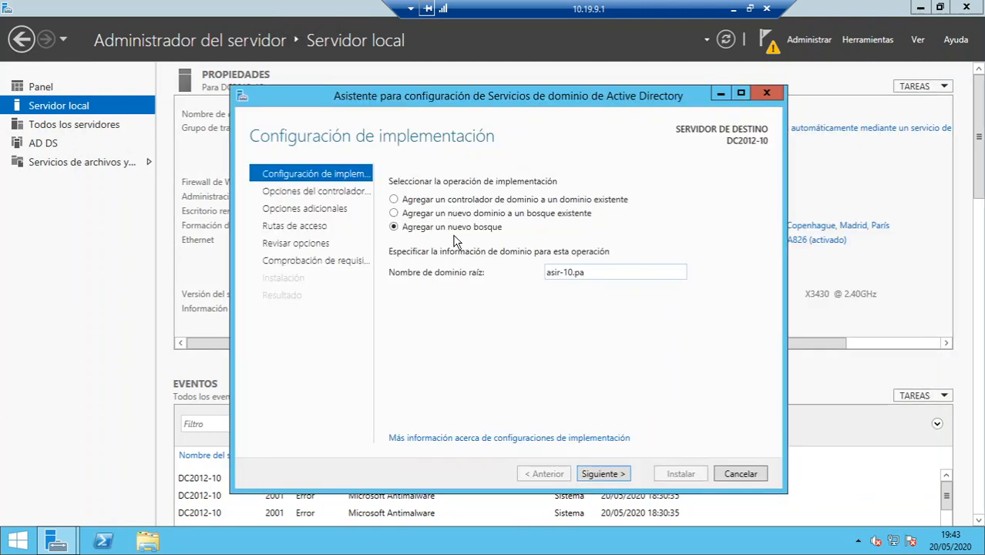
{"action": "left_click", "coordinate": [604, 474]}
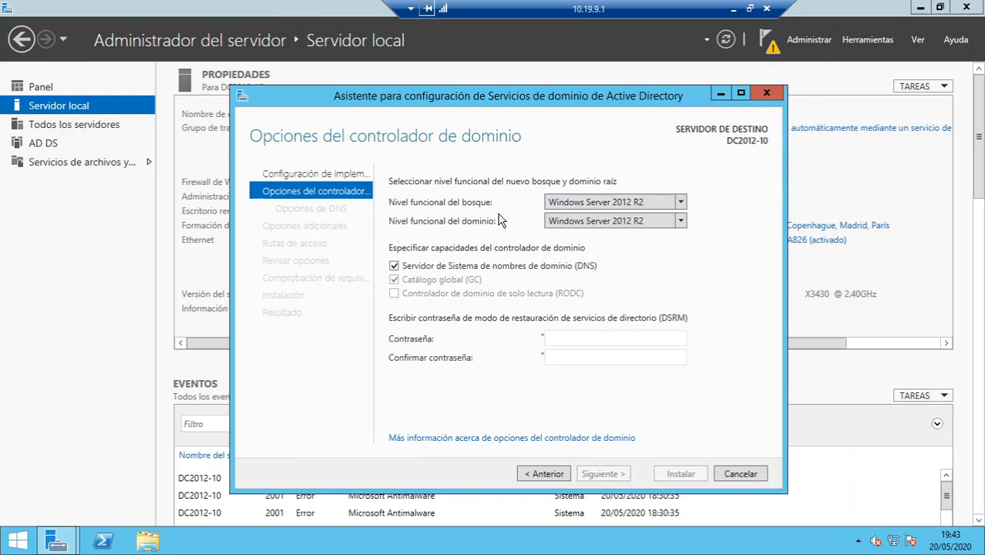
- Set both the forest and the domain functional level to Windows Server 2008 R2
{"action": "left_click", "coordinate": [681, 202]}
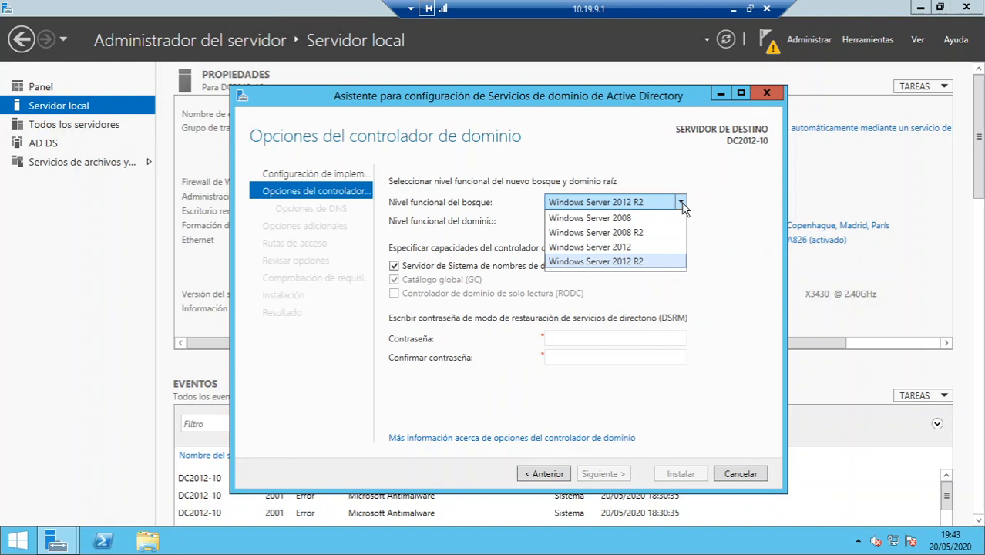
{"action": "left_click", "coordinate": [644, 233]}
{"action": "left_click", "coordinate": [643, 225]}
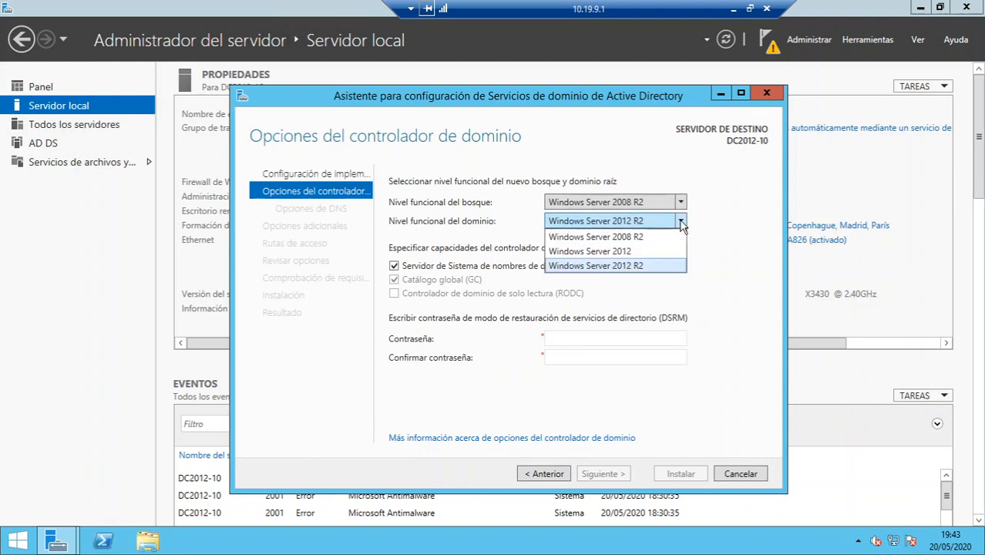
{"action": "left_click", "coordinate": [650, 241]}
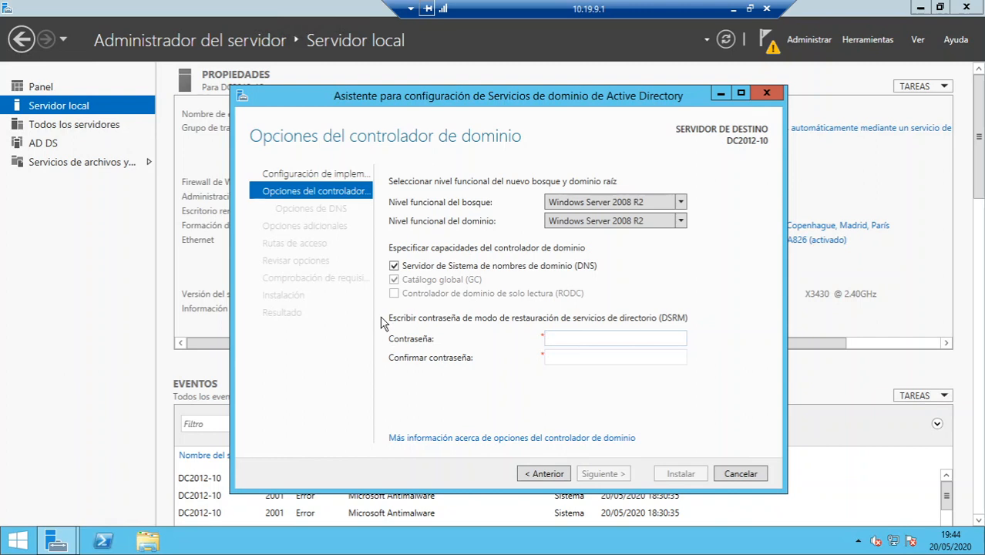
- Enter and confirm the directory services restore mode (DSRM) password and proceed to the DNS options
{"action": "type", "text": "•••••••••"}
{"action": "key", "text": "Tab"}
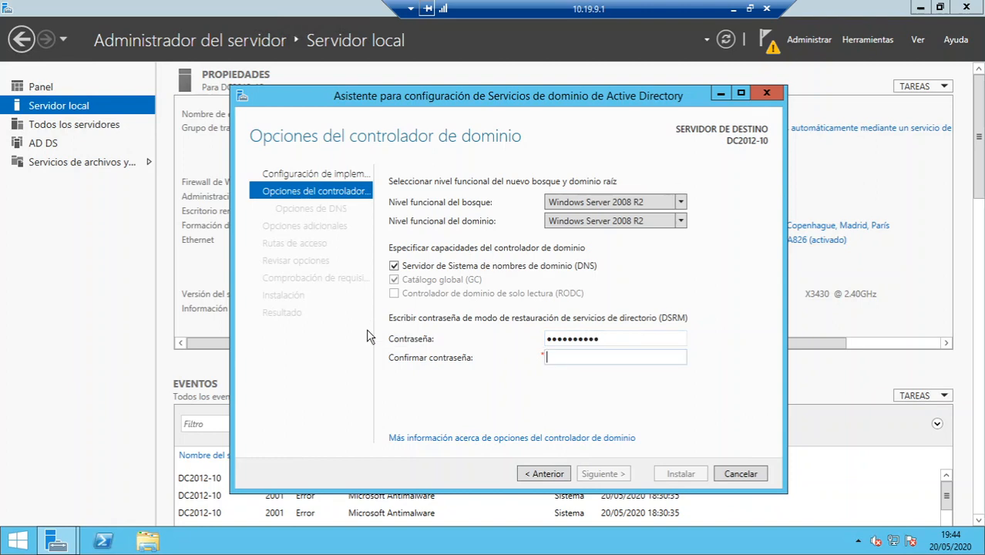
{"action": "type", "text": "•••••••••••"}
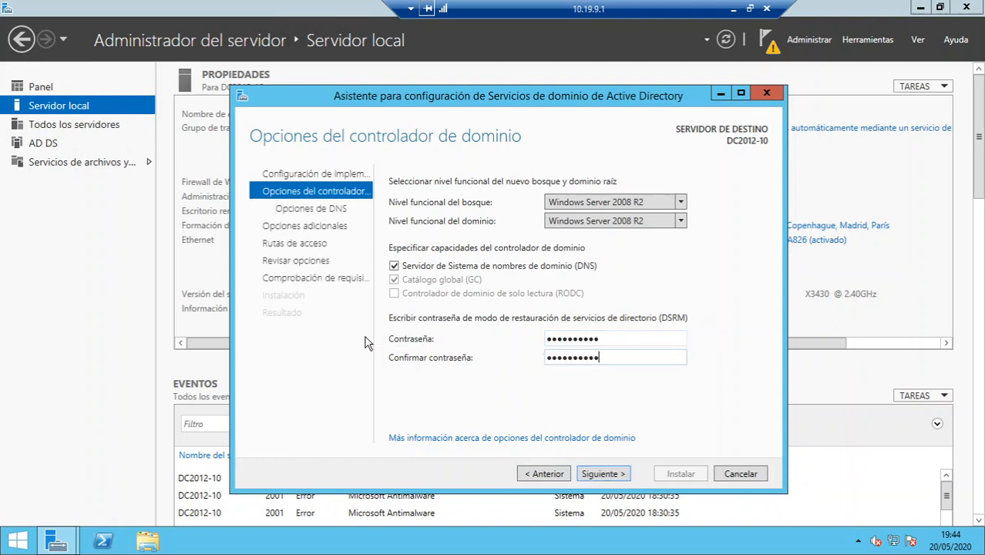
{"action": "left_click", "coordinate": [609, 478]}
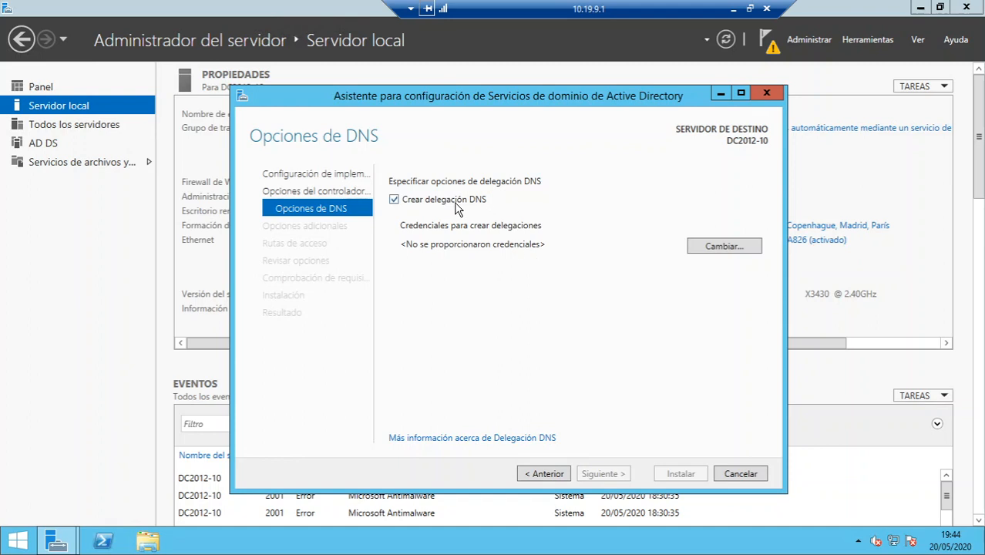
- Turn off DNS delegation creation and accept the proposed NetBIOS domain name and the default database, log and SYSVOL folders
{"action": "left_click", "coordinate": [411, 202]}
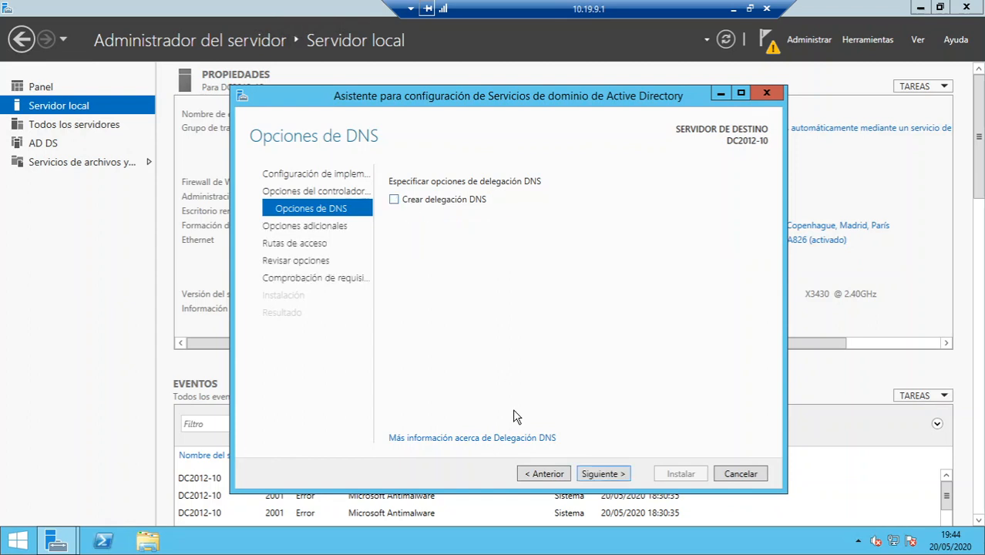
{"action": "left_click", "coordinate": [586, 476]}
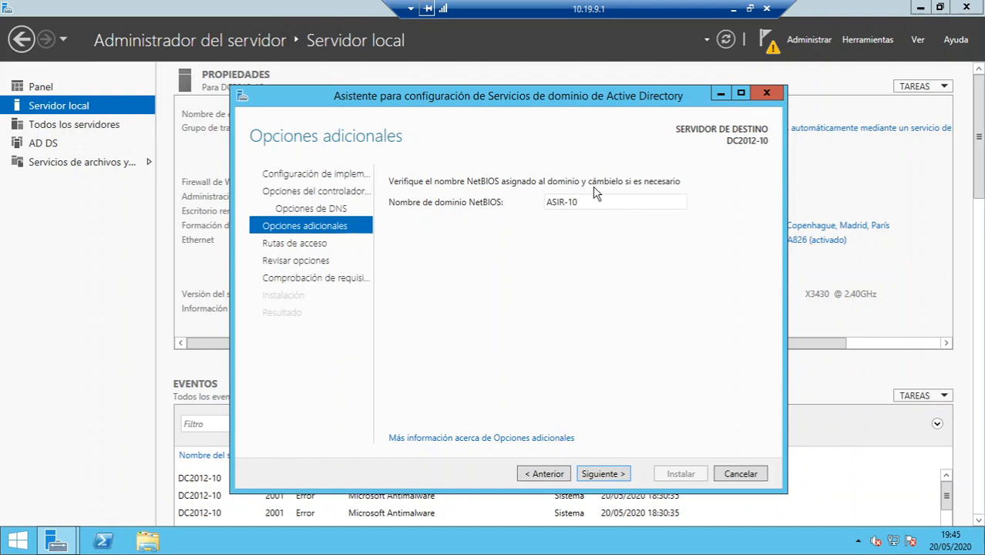
{"action": "left_click", "coordinate": [620, 472]}
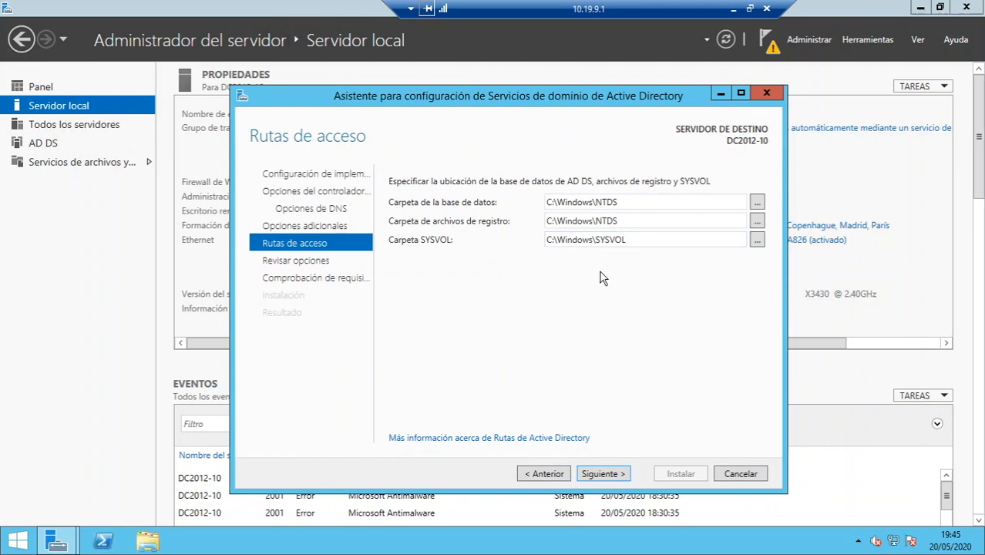
{"action": "left_click", "coordinate": [605, 472]}
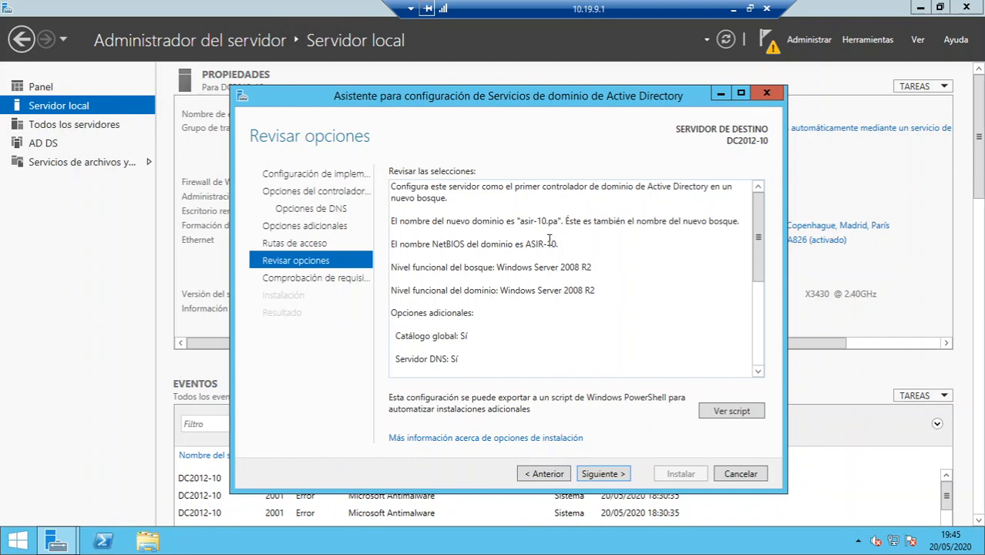
- Review the selected options and the prerequisite check results, and start the domain controller installation
{"action": "scroll", "coordinate": [535, 339], "scroll_direction": "down", "scroll_amount": 3}
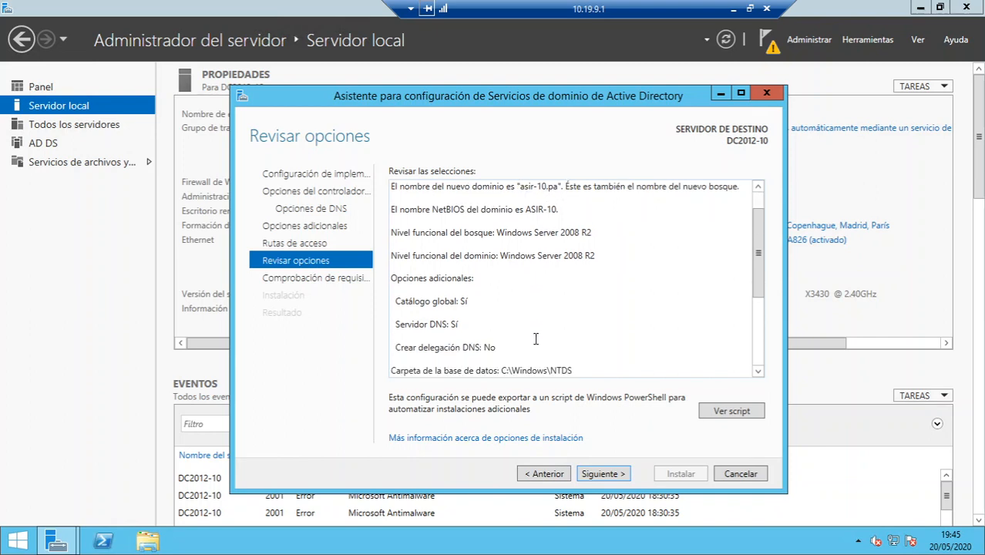
{"action": "left_click", "coordinate": [602, 473]}
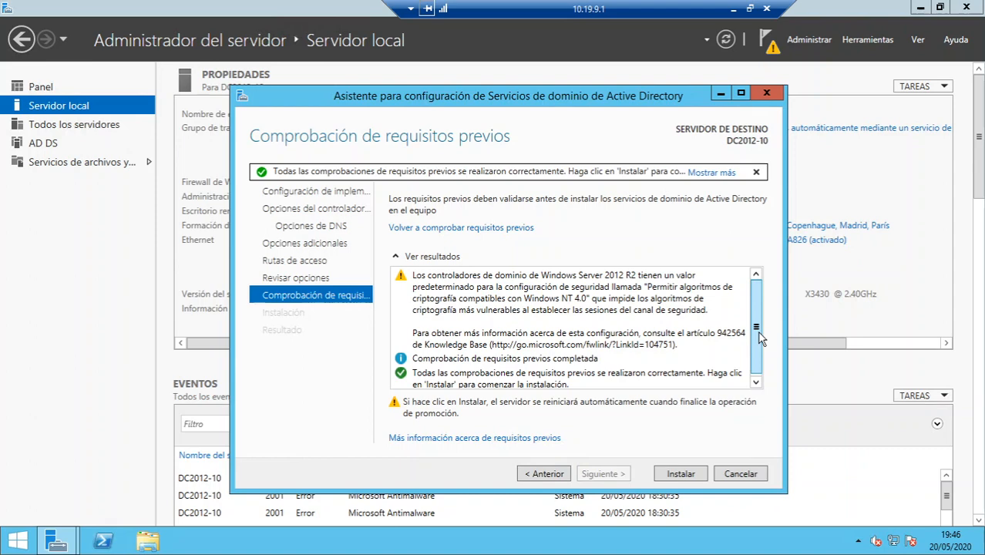
{"action": "scroll", "coordinate": [759, 337], "scroll_direction": "down", "scroll_amount": 1}
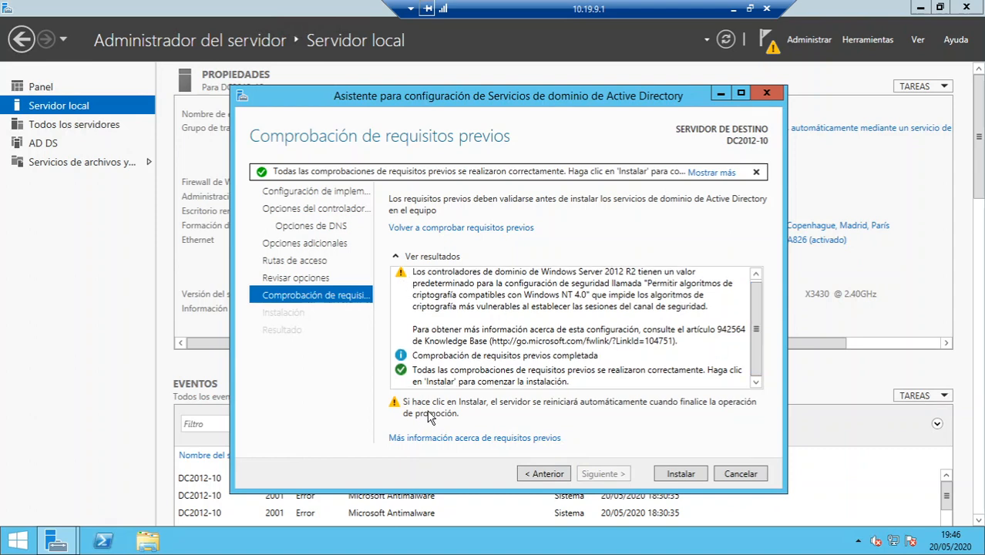
{"action": "left_click", "coordinate": [680, 475]}
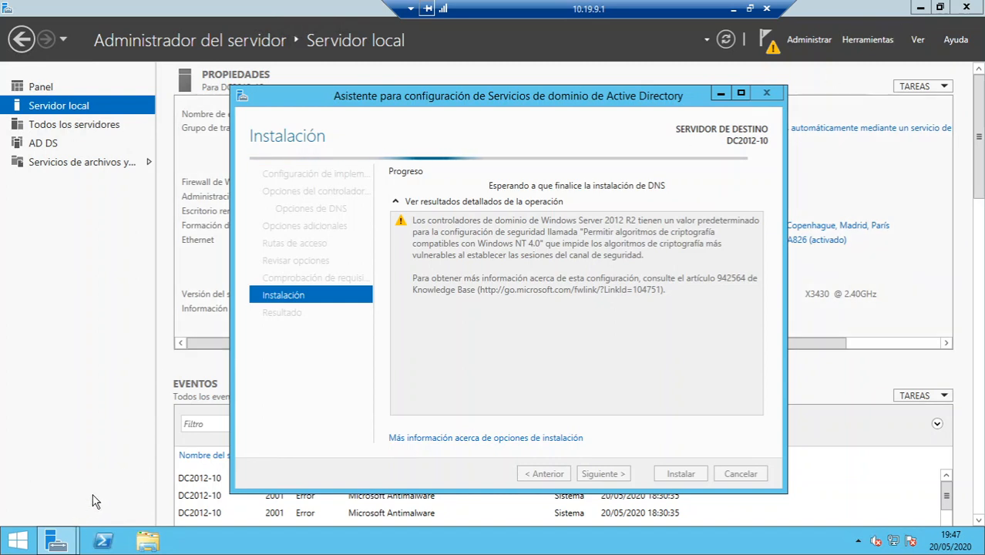
- Try to open the management console for Este equipo from the file explorer while the domain controller installation runs
{"action": "left_click", "coordinate": [150, 543]}
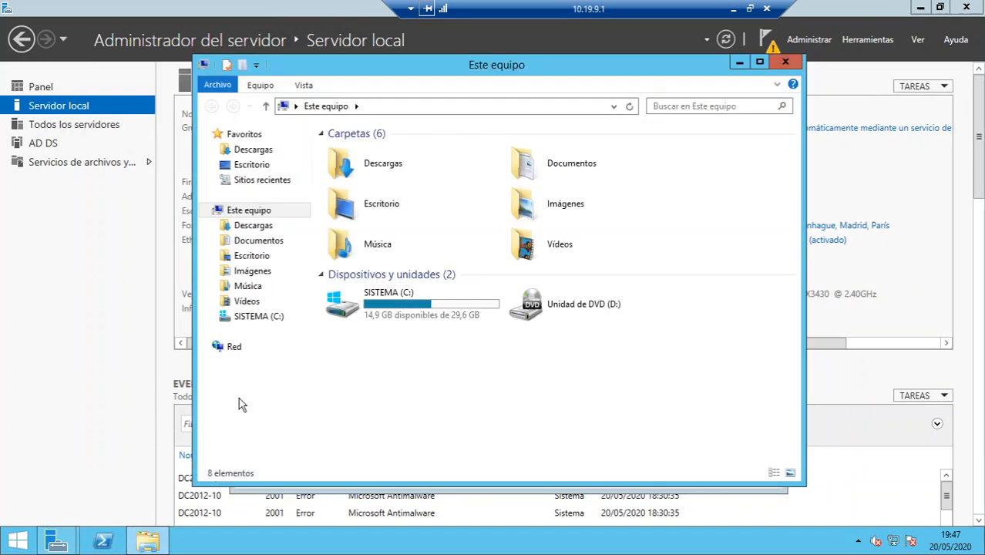
{"action": "right_click", "coordinate": [257, 211]}
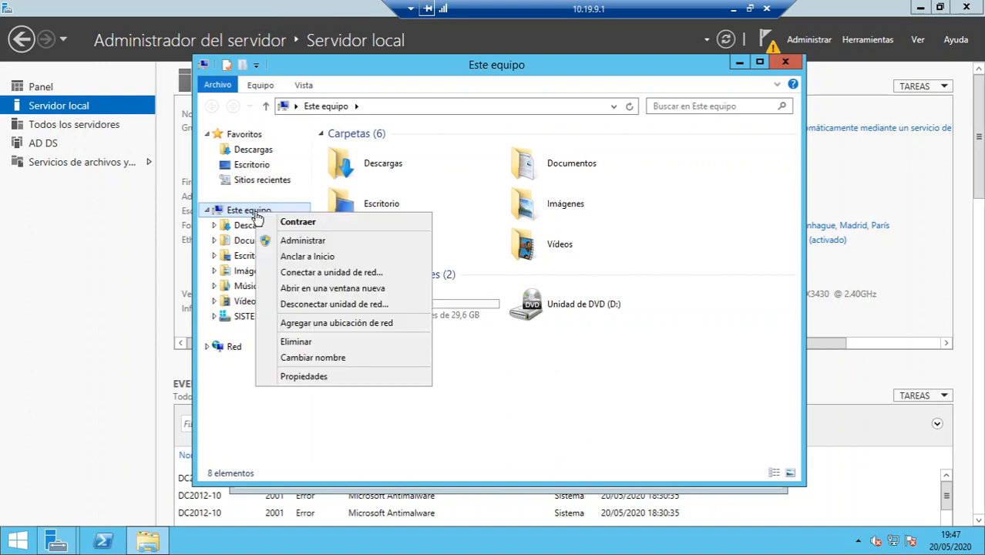
{"action": "left_click", "coordinate": [291, 245]}
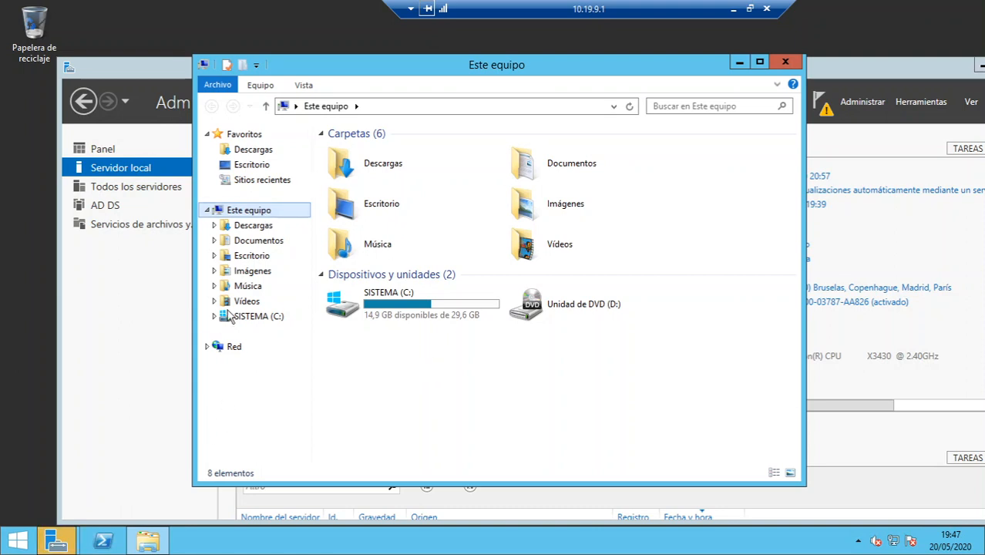
{"action": "right_click", "coordinate": [232, 211]}
{"action": "left_click", "coordinate": [260, 235]}
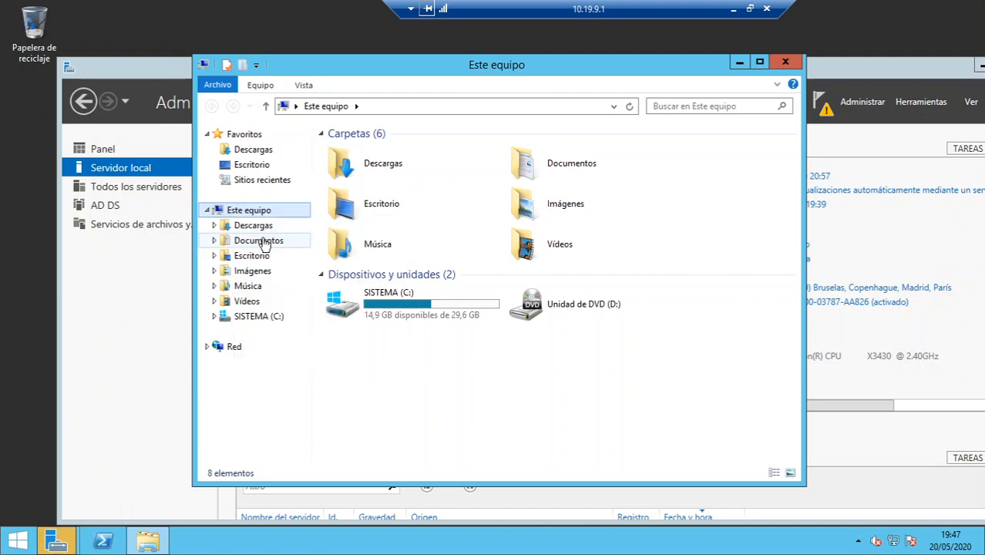
- Try to launch the Administración de equipos tool from Server Manager, moving its window aside to look for the console
{"action": "left_click", "coordinate": [908, 104]}
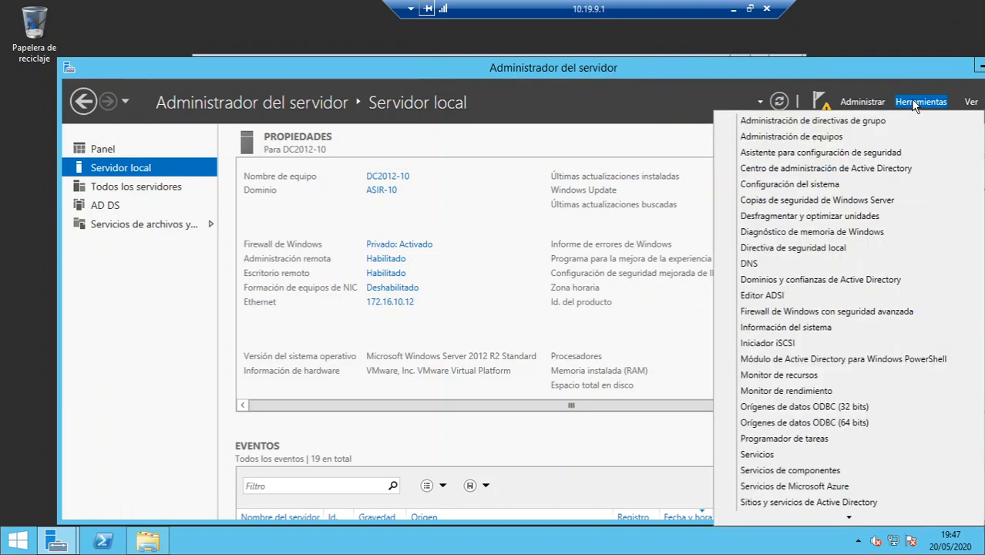
{"action": "left_click", "coordinate": [845, 141]}
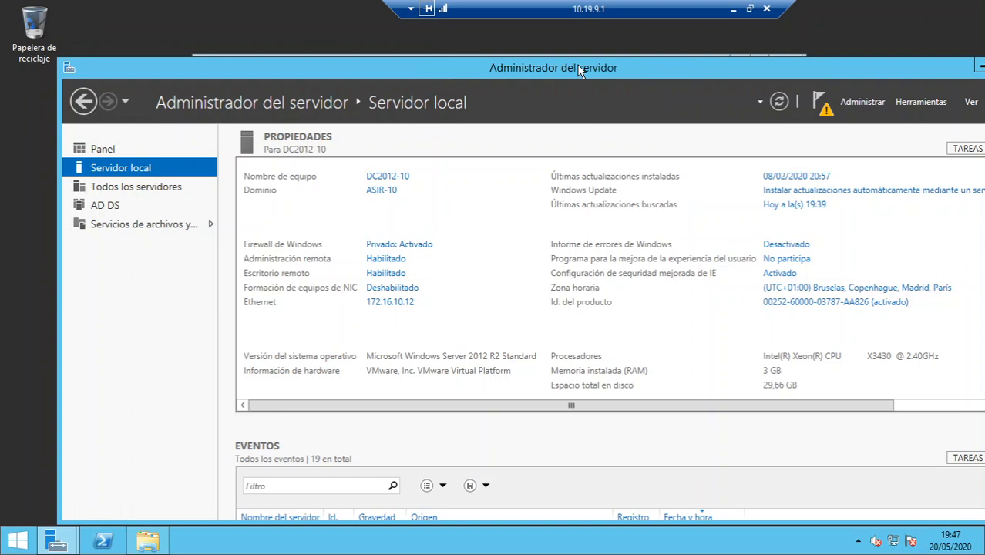
{"action": "left_click_drag", "start_coordinate": [578, 66], "coordinate": [586, 84]}
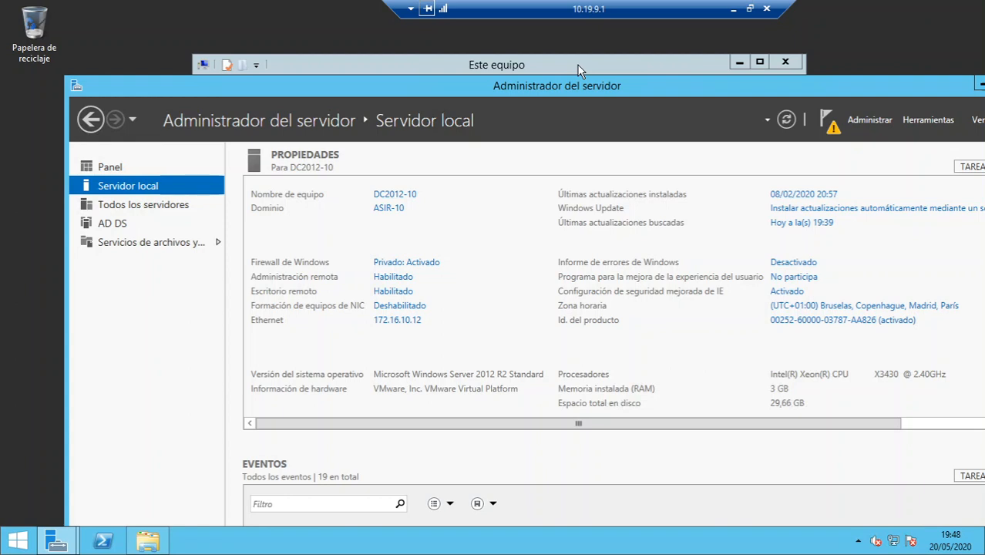
{"action": "left_click", "coordinate": [616, 70]}
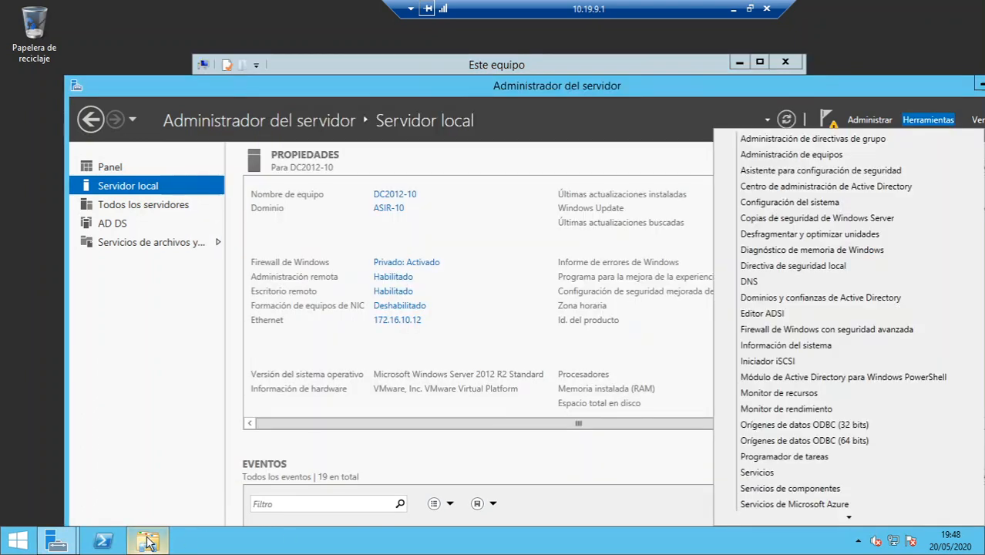
{"action": "left_click", "coordinate": [813, 157]}
{"action": "left_click_drag", "start_coordinate": [563, 85], "coordinate": [639, 144]}
{"action": "left_click", "coordinate": [547, 69]}
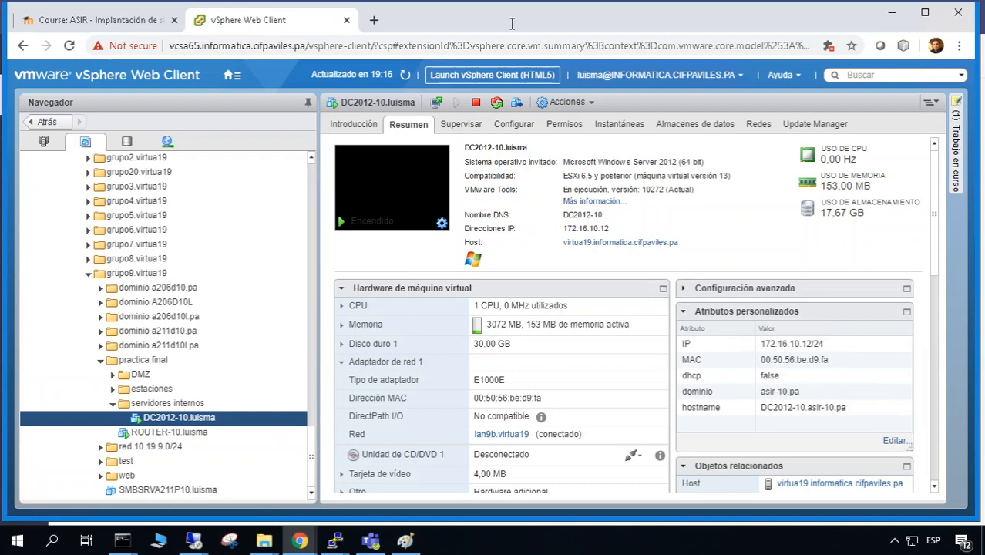
- Open the DC2012-10 virtual machine's remote console from vSphere Web Client and check the server's screen
{"action": "left_click", "coordinate": [417, 193]}
{"action": "left_click", "coordinate": [500, 161]}
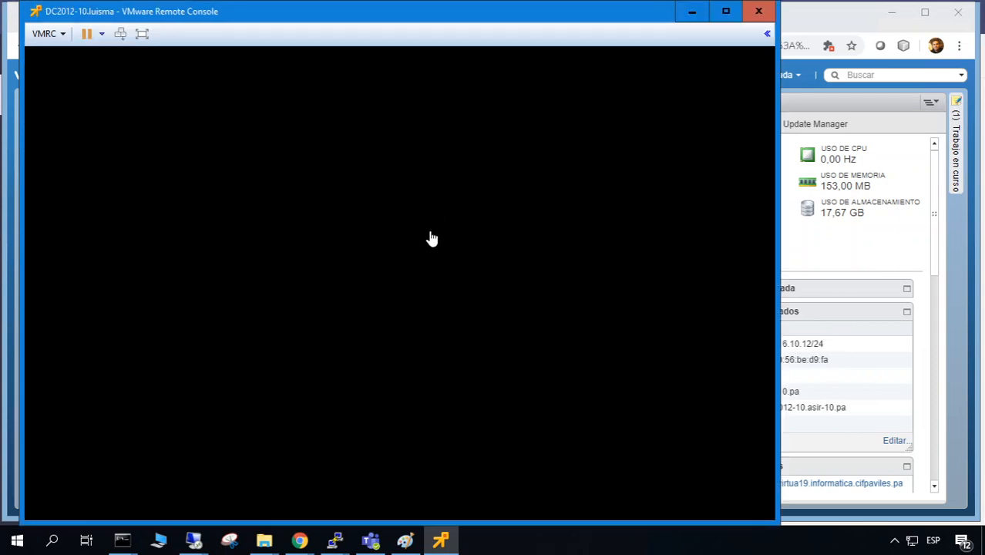
{"action": "left_click", "coordinate": [431, 236]}
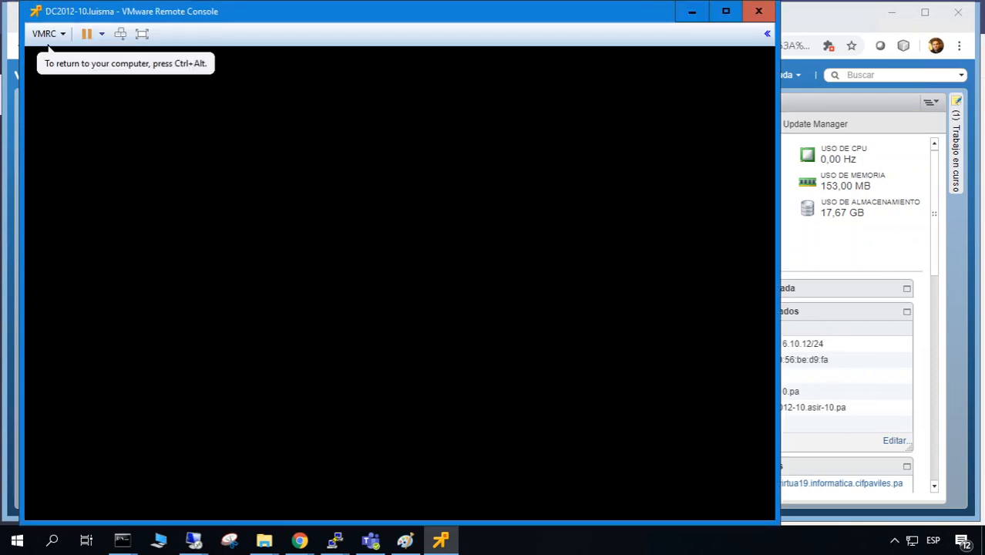
{"action": "key", "text": "ctrl+alt"}
{"action": "left_click_drag", "start_coordinate": [449, 21], "coordinate": [533, 24]}
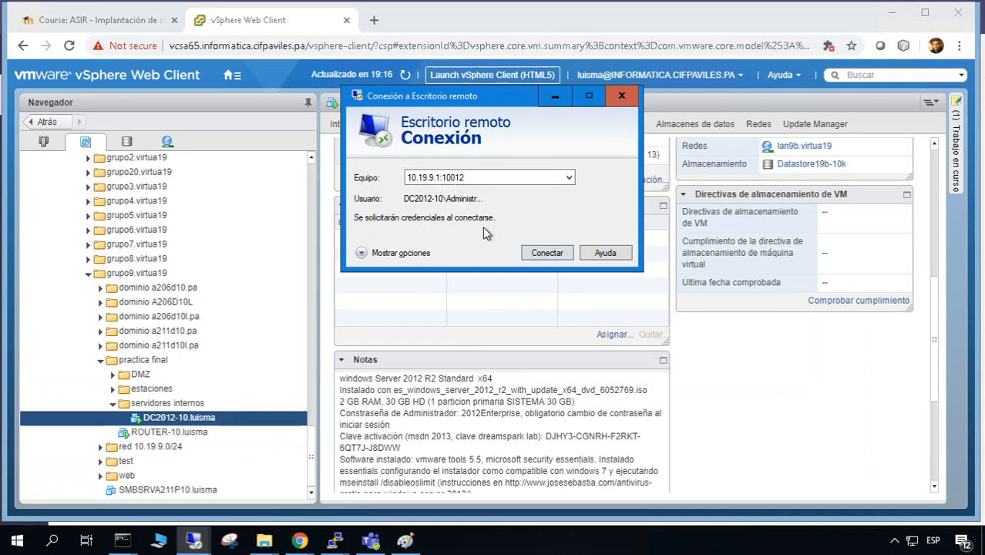
- Start the remote desktop connection to 10.19.9.1:10012 with a different account, ASIR-10\Administrador
{"action": "left_click", "coordinate": [539, 254]}
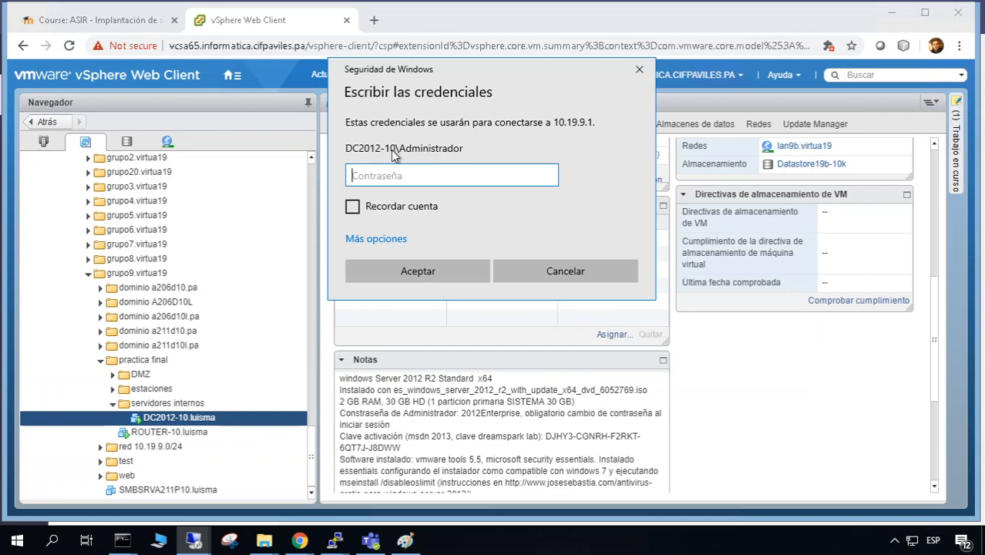
{"action": "left_click", "coordinate": [384, 239]}
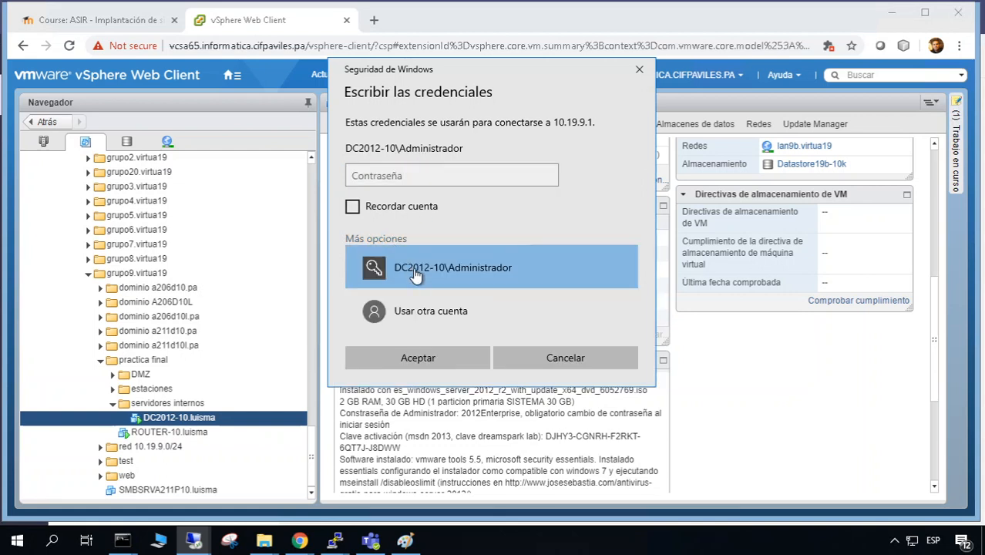
{"action": "left_click", "coordinate": [426, 314]}
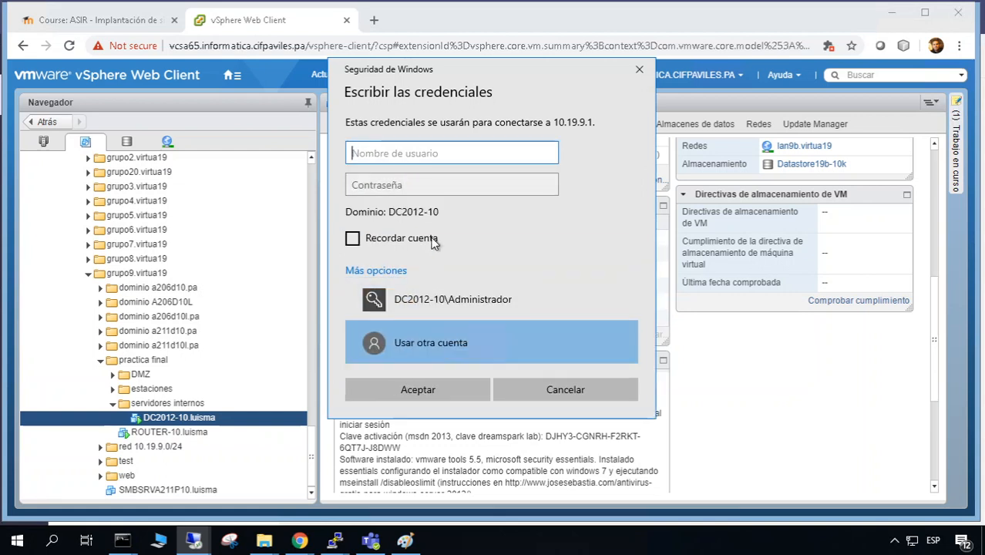
{"action": "type", "text": "A"}
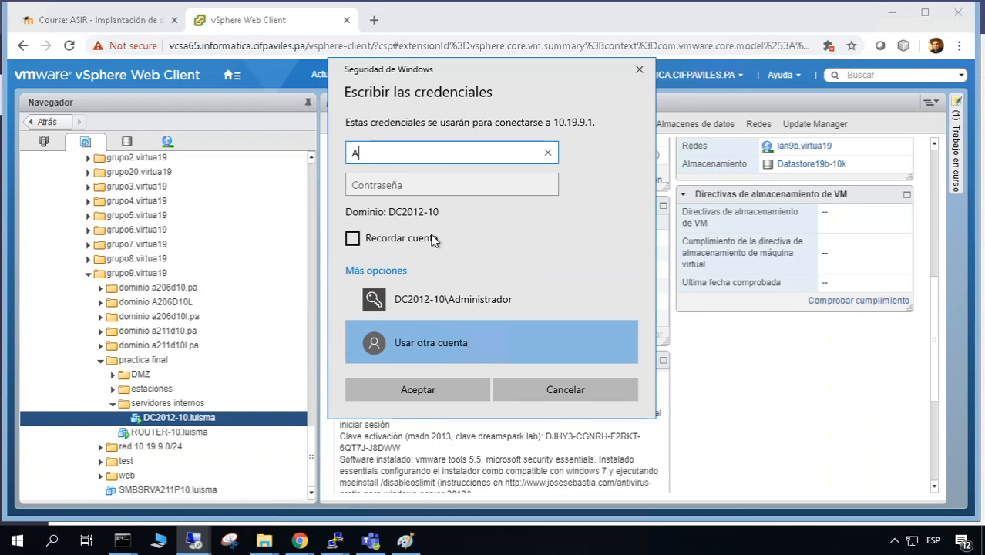
{"action": "type", "text": "SIR-10\\"}
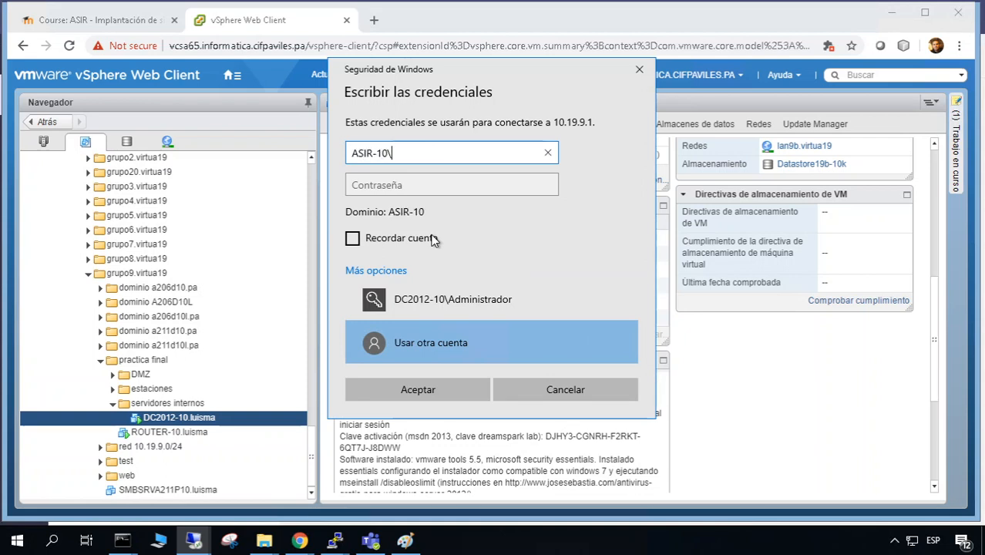
{"action": "type", "text": "Adm"}
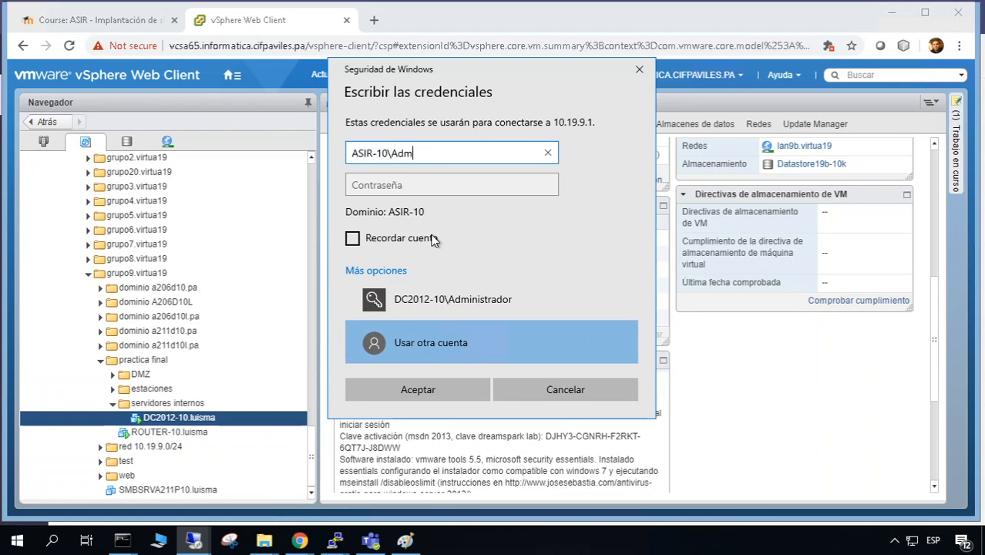
{"action": "type", "text": "inistrador"}
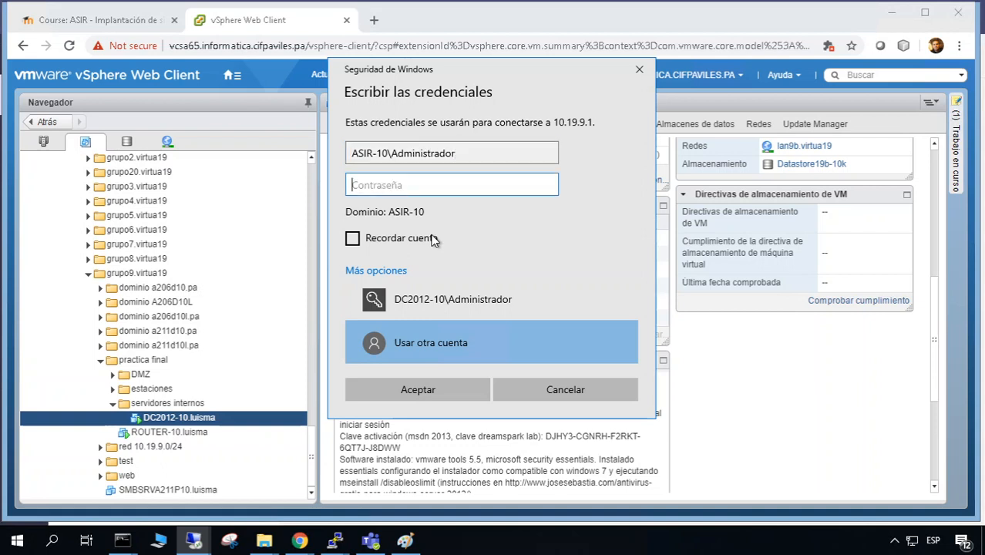
- Enter the domain administrator's account password and connect to the server
{"action": "key", "text": "Tab"}
{"action": "type", "text": "**************"}
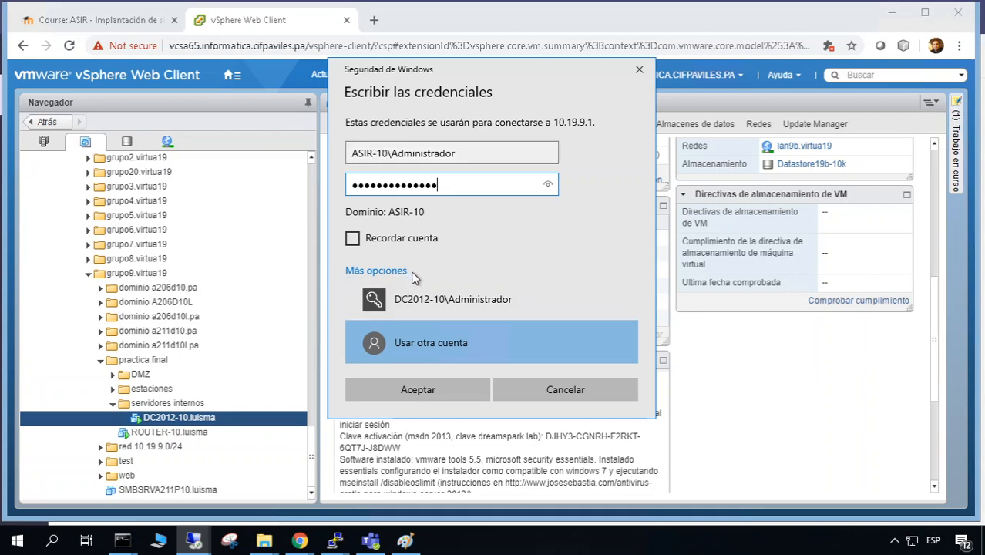
{"action": "left_click", "coordinate": [424, 392]}
{"action": "left_click", "coordinate": [542, 291]}
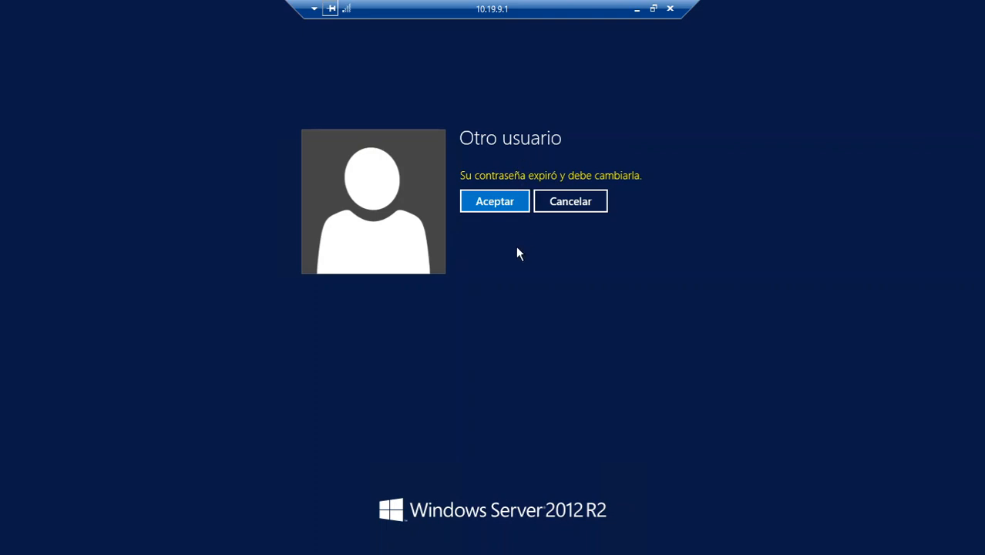
- Replace the domain administrator's expired password by entering and confirming a new password, and continue to the desktop
{"action": "left_click", "coordinate": [516, 205]}
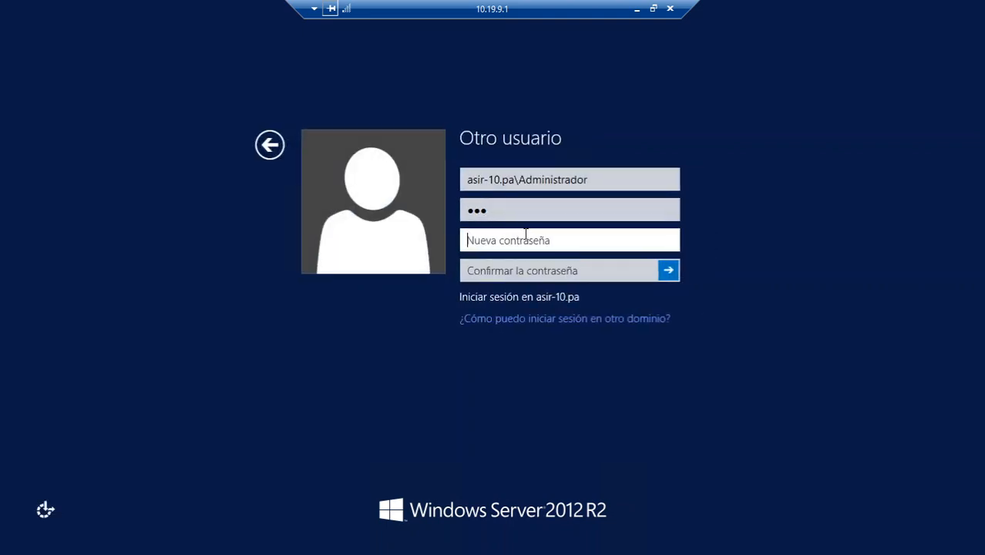
{"action": "type", "text": "aaaaa"}
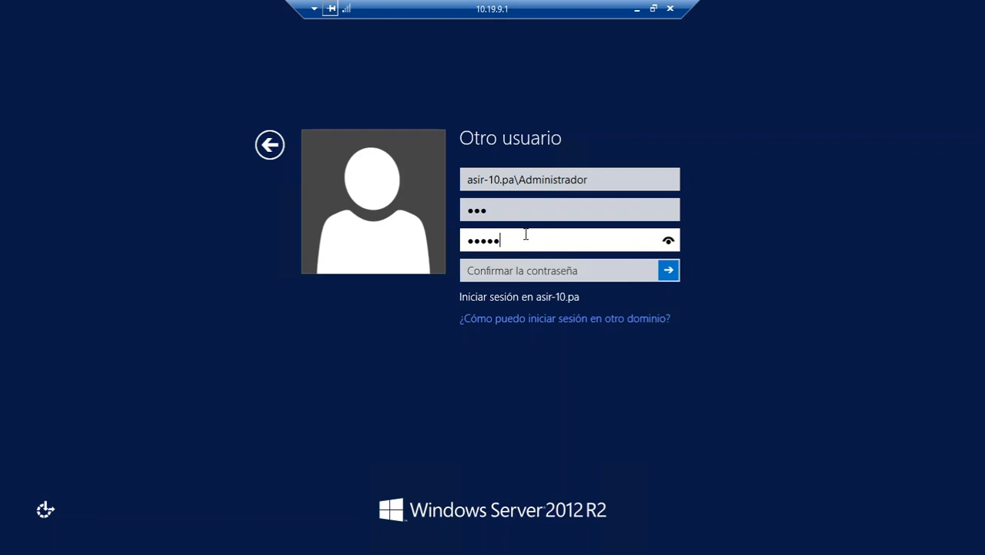
{"action": "key", "text": "BackSpace"}
{"action": "key", "text": "BackSpace"}
{"action": "key", "text": "BackSpace"}
{"action": "key", "text": "BackSpace"}
{"action": "key", "text": "BackSpace"}
{"action": "type", "text": "aaaa"}
{"action": "key", "text": "BackSpace"}
{"action": "key", "text": "BackSpace"}
{"action": "key", "text": "BackSpace"}
{"action": "key", "text": "BackSpace"}
{"action": "type", "text": "aaaaaaaaaaaaaa"}
{"action": "key", "text": "Tab"}
{"action": "type", "text": "aaaaaaaaaa"}
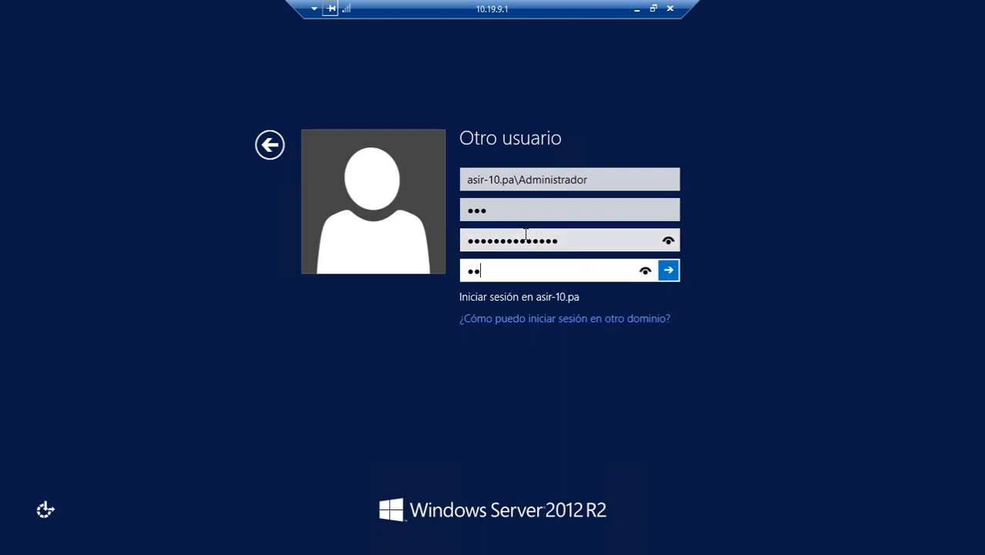
{"action": "type", "text": "aaaa"}
{"action": "left_click", "coordinate": [668, 270]}
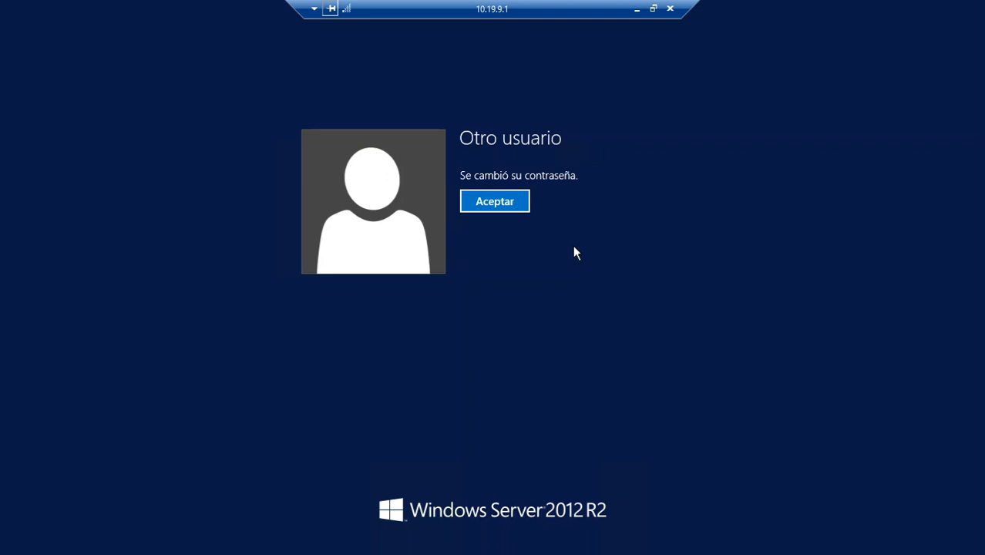
{"action": "left_click", "coordinate": [520, 205]}
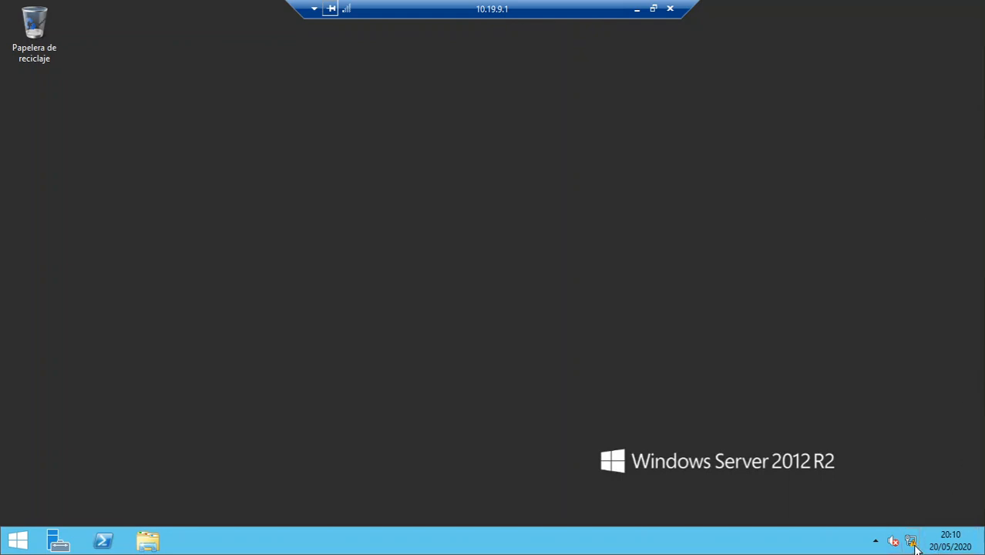
- Check the server's active network and access type in the Centro de redes y recursos compartidos, and close it
{"action": "mouse_move", "coordinate": [916, 546]}
{"action": "right_click", "coordinate": [908, 540]}
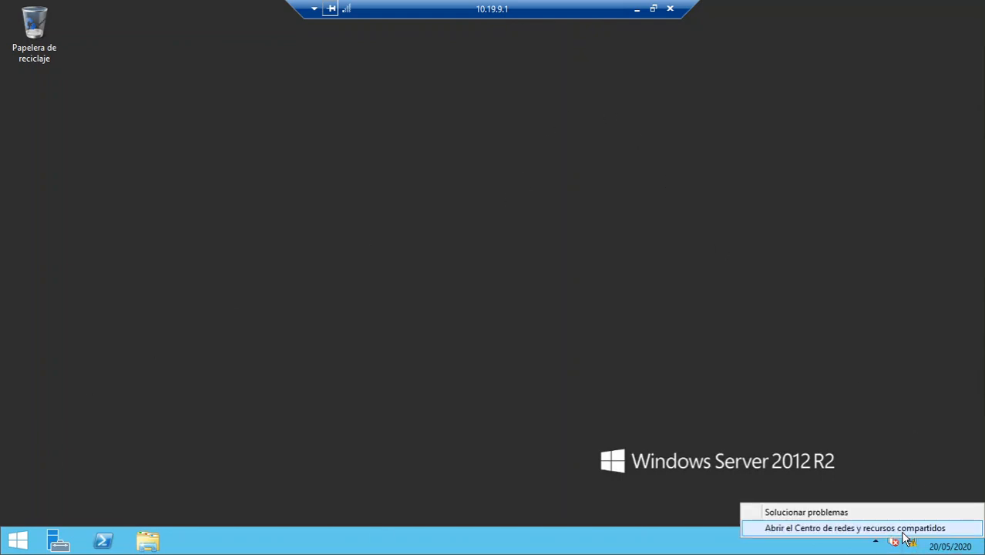
{"action": "left_click", "coordinate": [611, 418]}
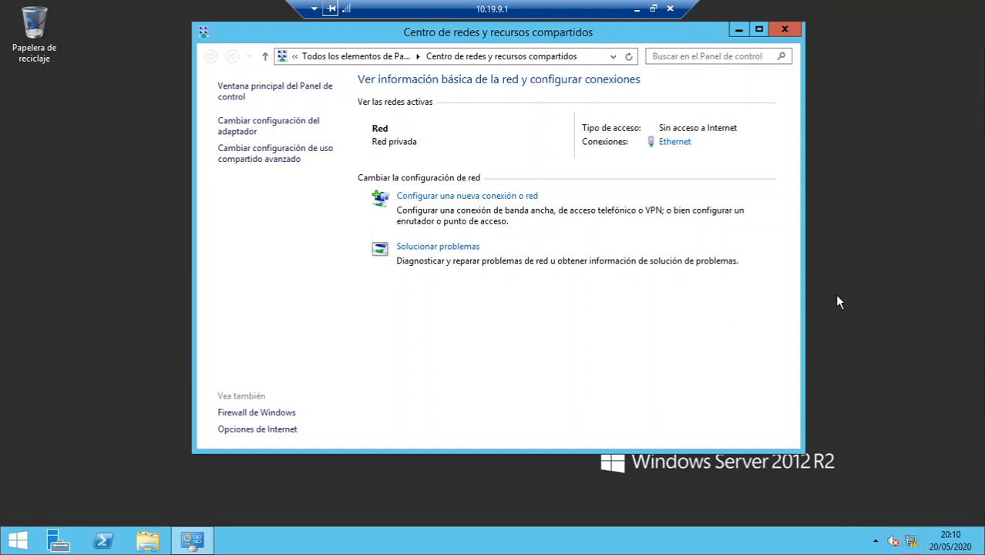
{"action": "left_click", "coordinate": [778, 34]}
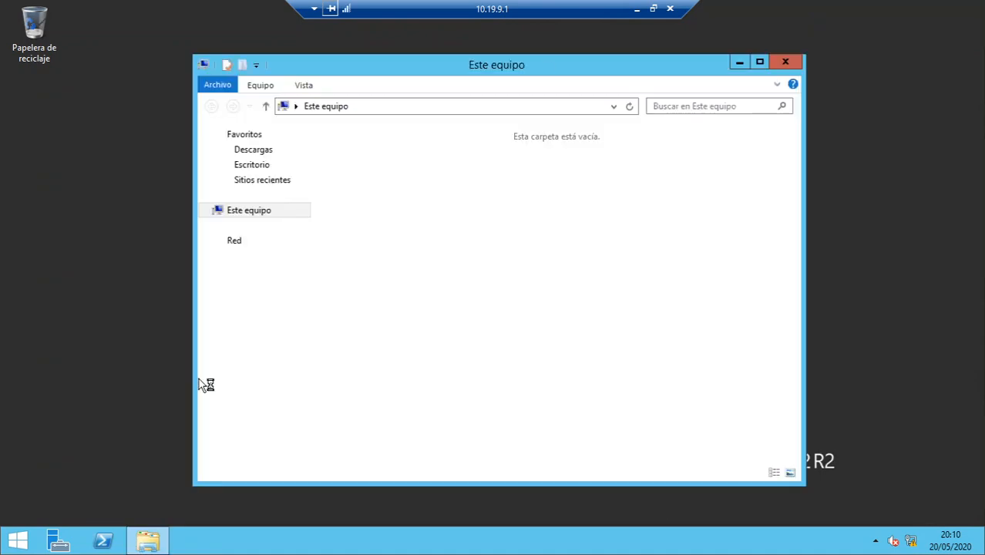
- Open Server Manager through the management command of Este equipo and launch the Administración de equipos tool
{"action": "left_click", "coordinate": [264, 213]}
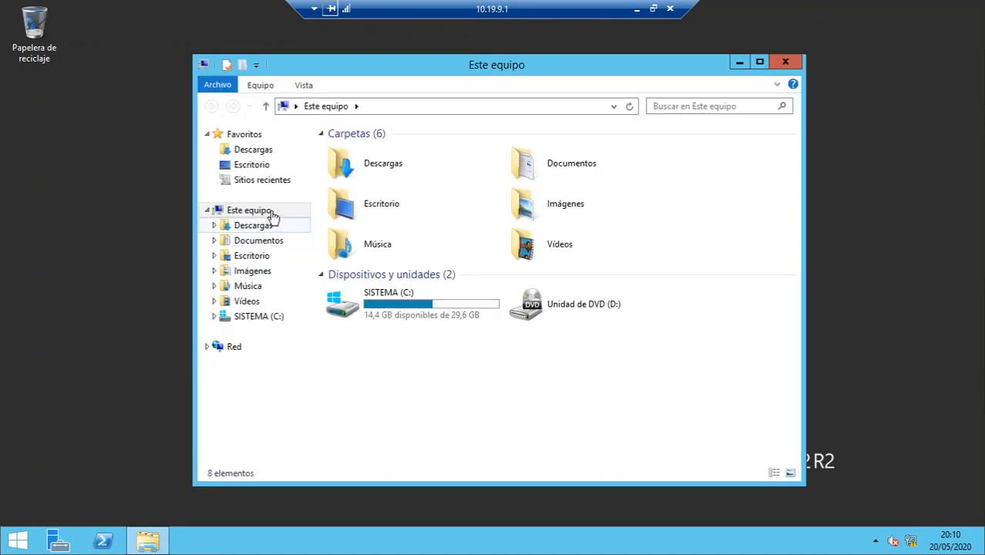
{"action": "right_click", "coordinate": [264, 215]}
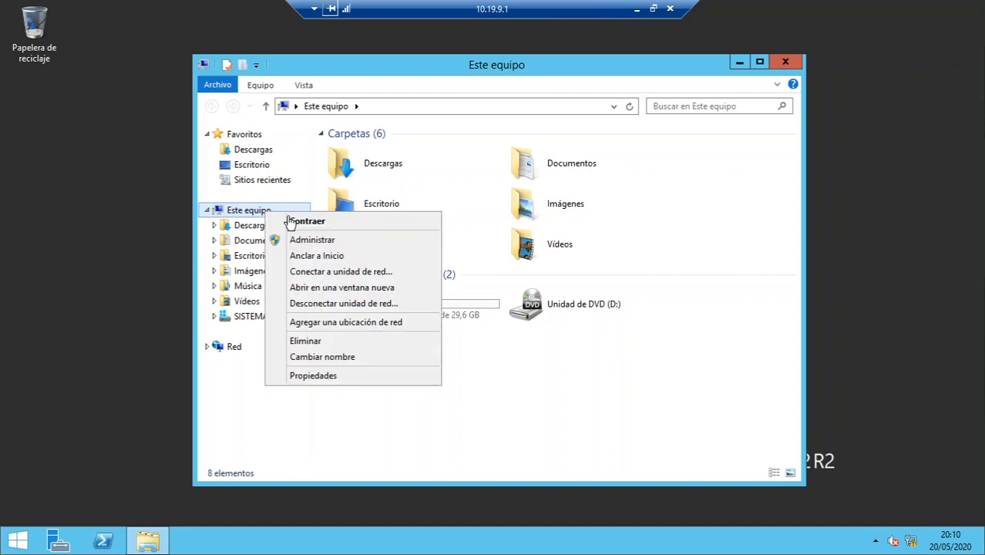
{"action": "left_click", "coordinate": [327, 242]}
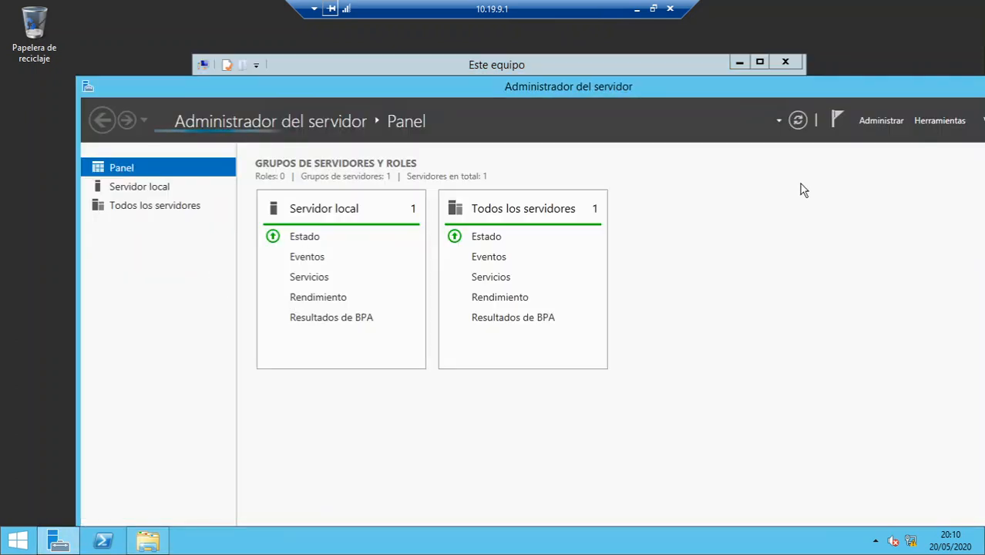
{"action": "left_click_drag", "start_coordinate": [859, 86], "coordinate": [776, 78]}
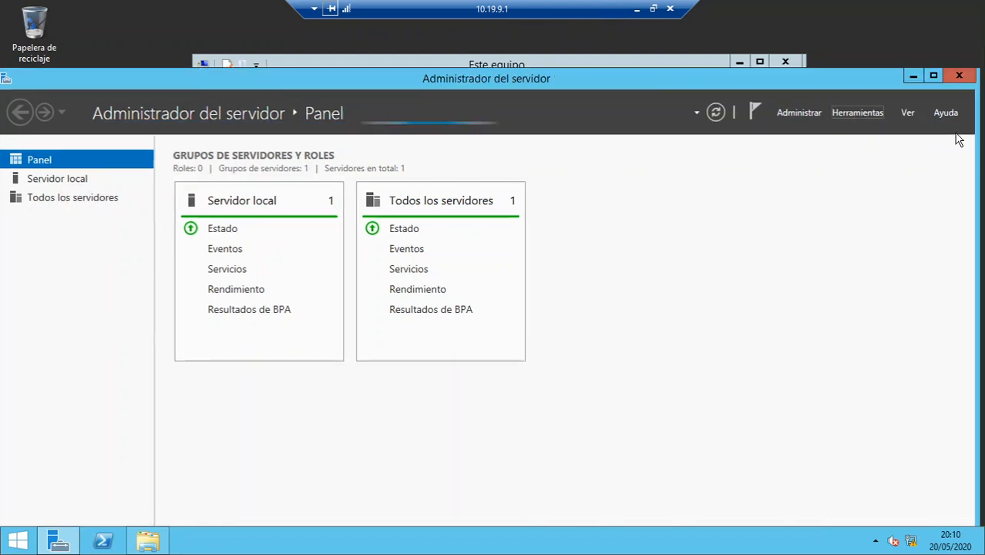
{"action": "left_click", "coordinate": [852, 117]}
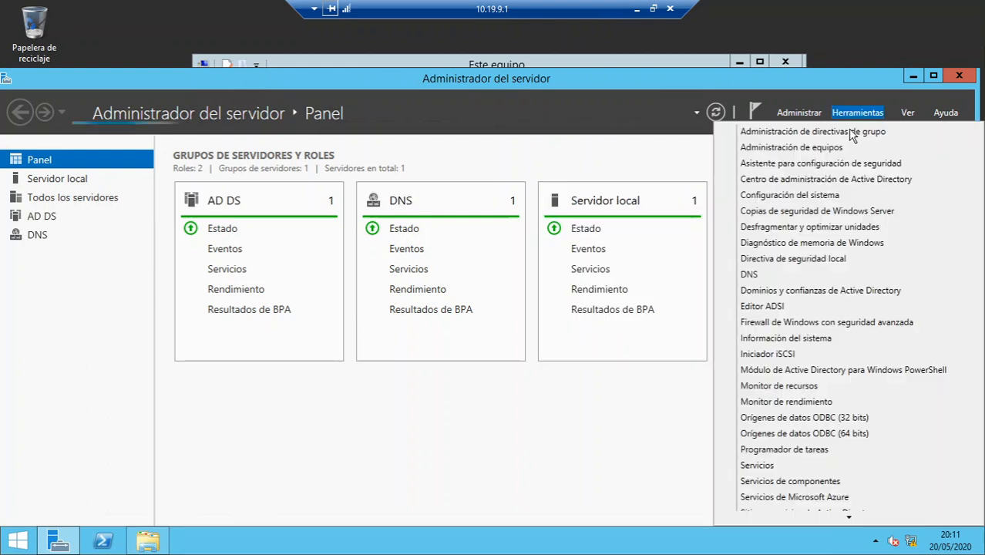
{"action": "left_click", "coordinate": [839, 150]}
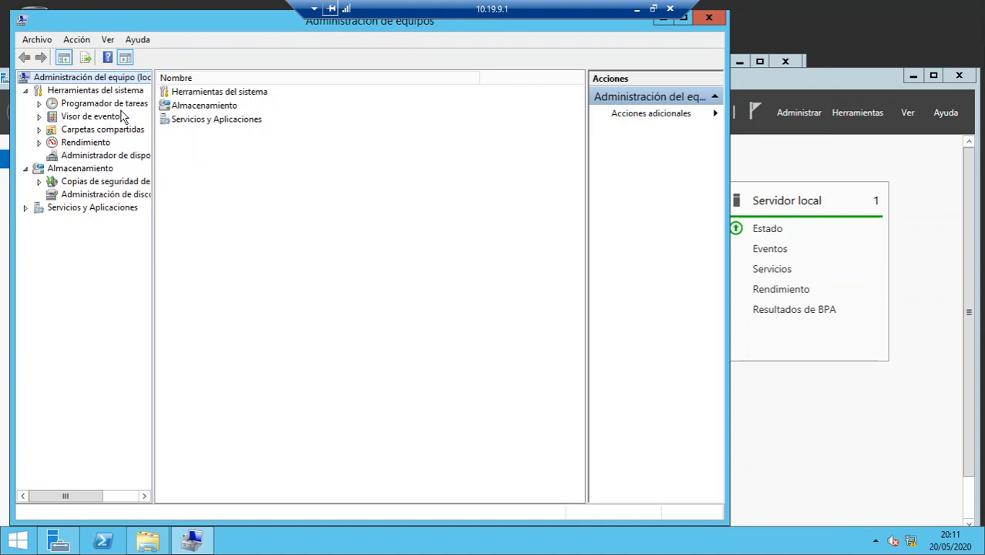
- Close Administración de equipos and Server Manager, and open the Herramientas administrativas folder in a non-maximized window
{"action": "left_click", "coordinate": [709, 17]}
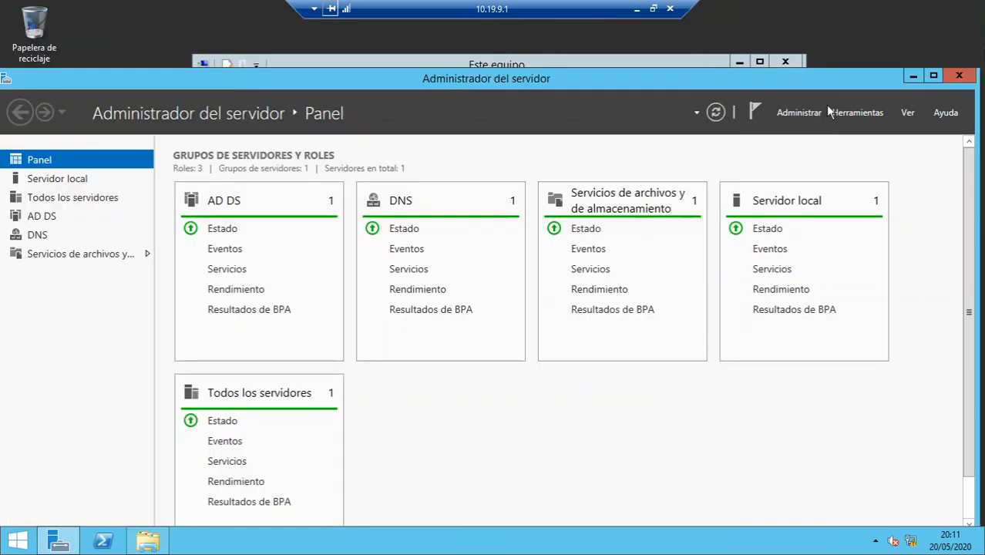
{"action": "left_click", "coordinate": [31, 544]}
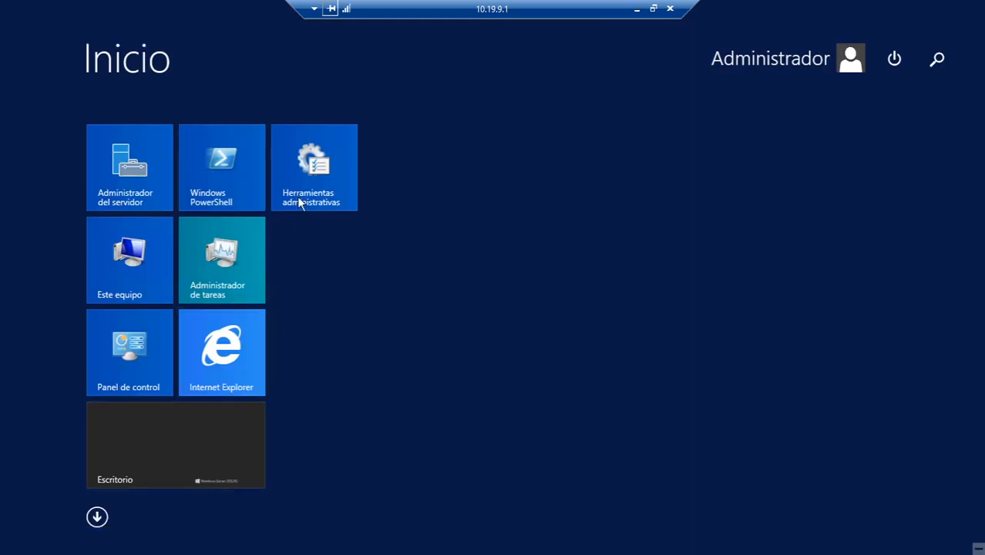
{"action": "left_click", "coordinate": [311, 172]}
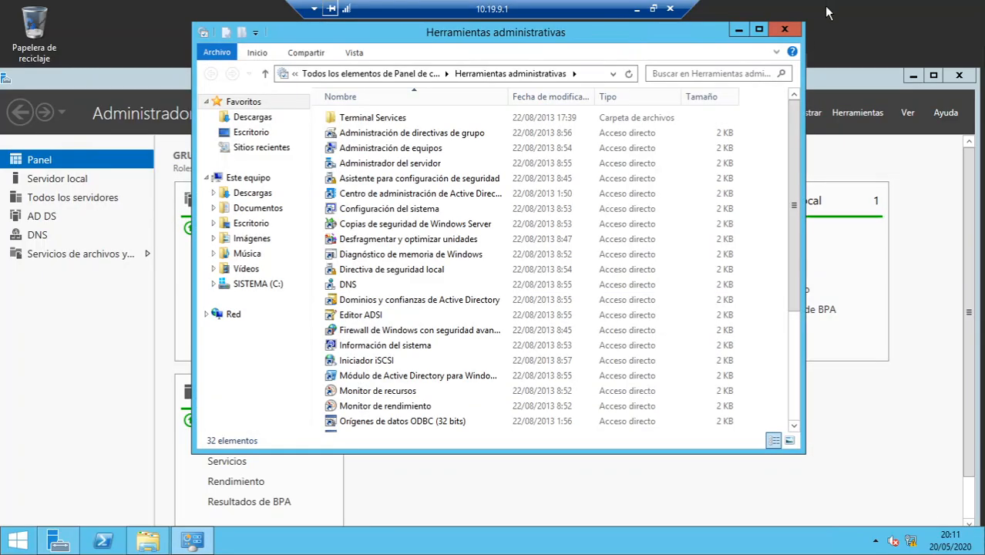
{"action": "left_click", "coordinate": [760, 29]}
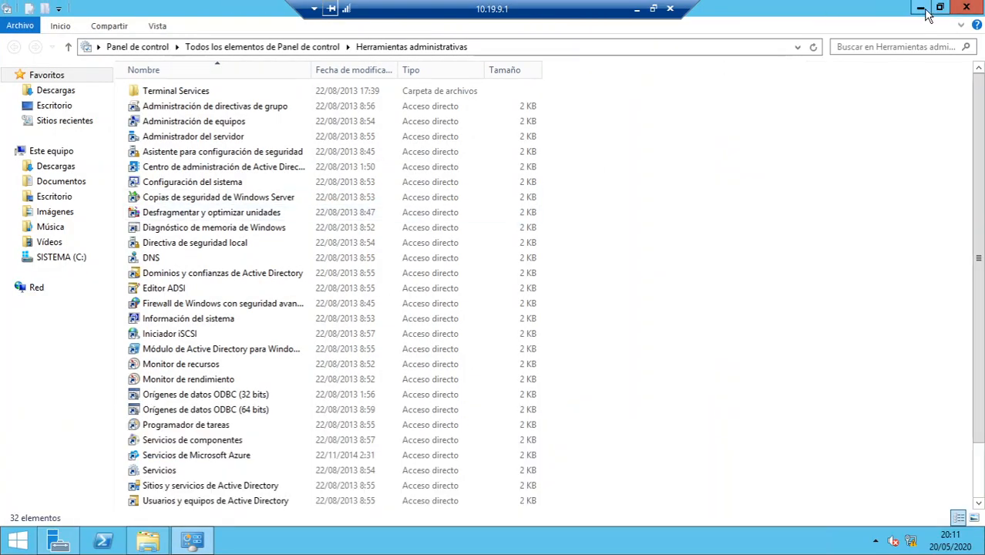
{"action": "left_click", "coordinate": [940, 8]}
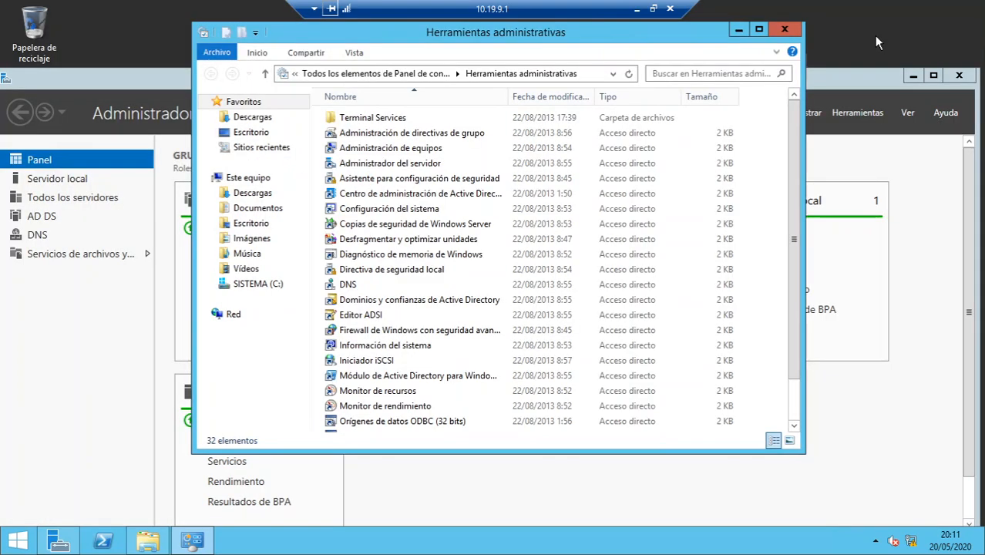
{"action": "left_click", "coordinate": [960, 77]}
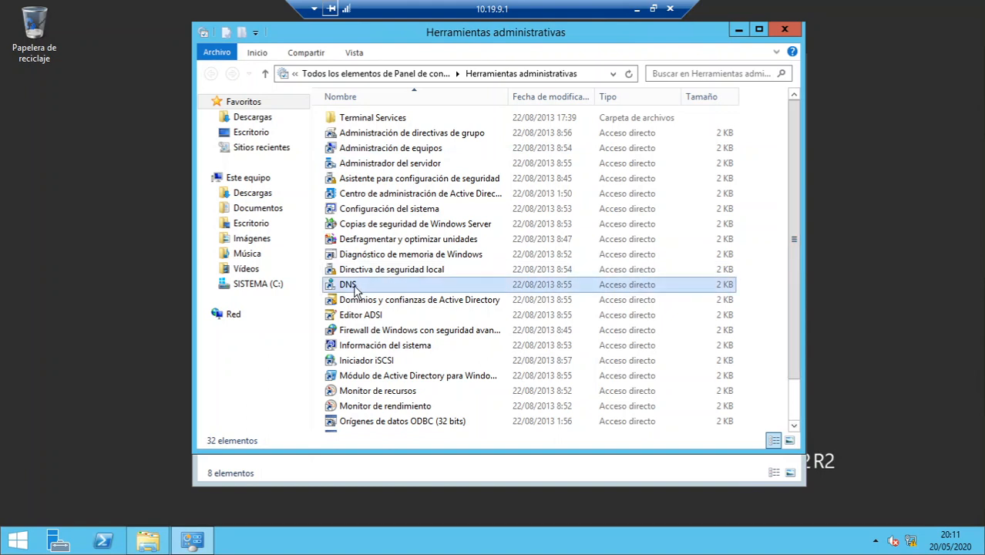
- Copy the DNS and Administración de directivas de grupo shortcuts from Herramientas administrativas to the desktop
{"action": "left_click", "coordinate": [431, 285]}
{"action": "left_click_drag", "start_coordinate": [969, 234], "coordinate": [914, 122]}
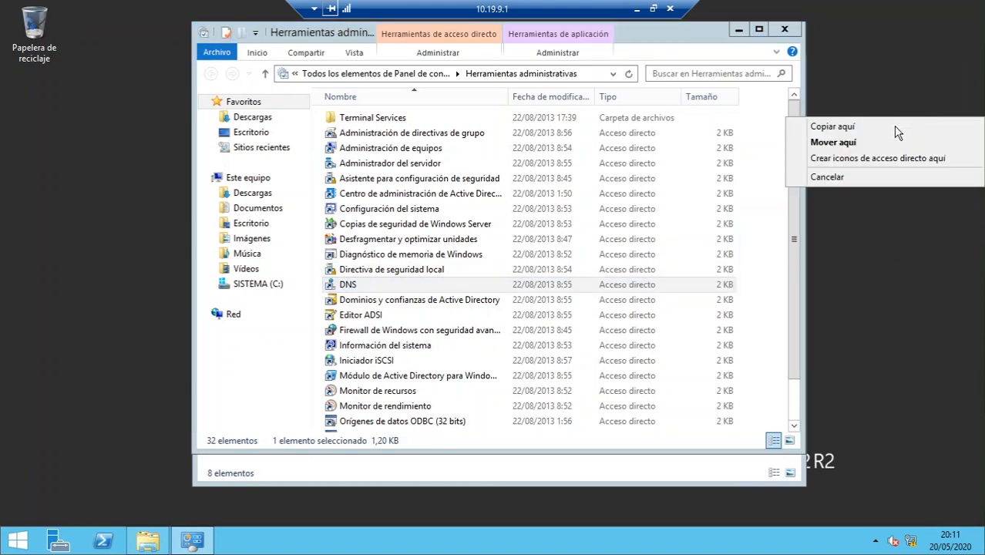
{"action": "left_click", "coordinate": [833, 126]}
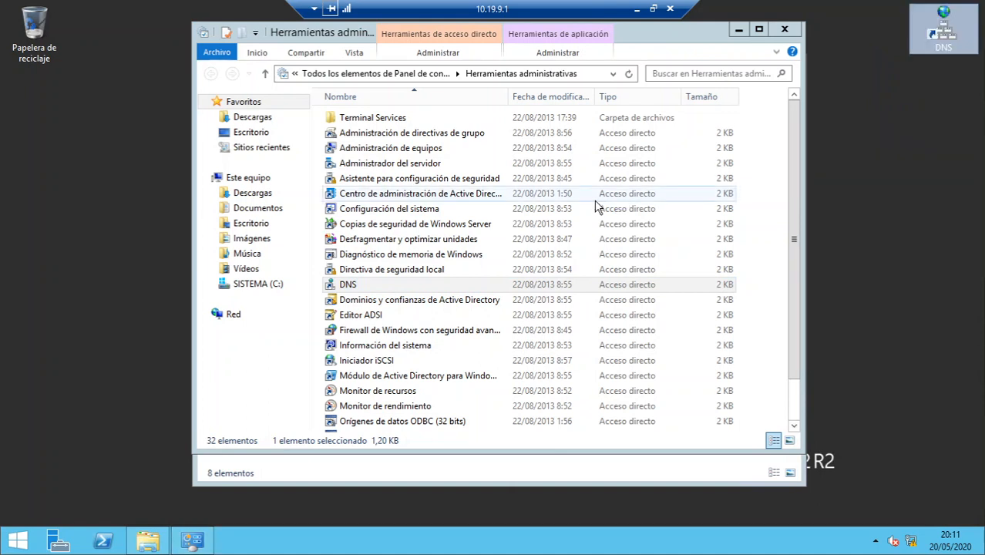
{"action": "left_click", "coordinate": [437, 138]}
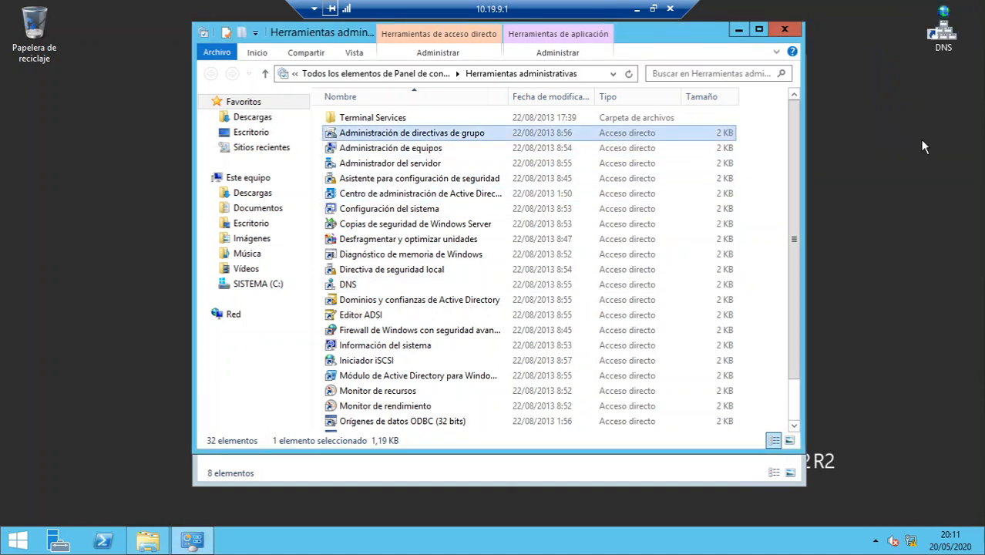
{"action": "left_click_drag", "start_coordinate": [926, 146], "coordinate": [943, 127]}
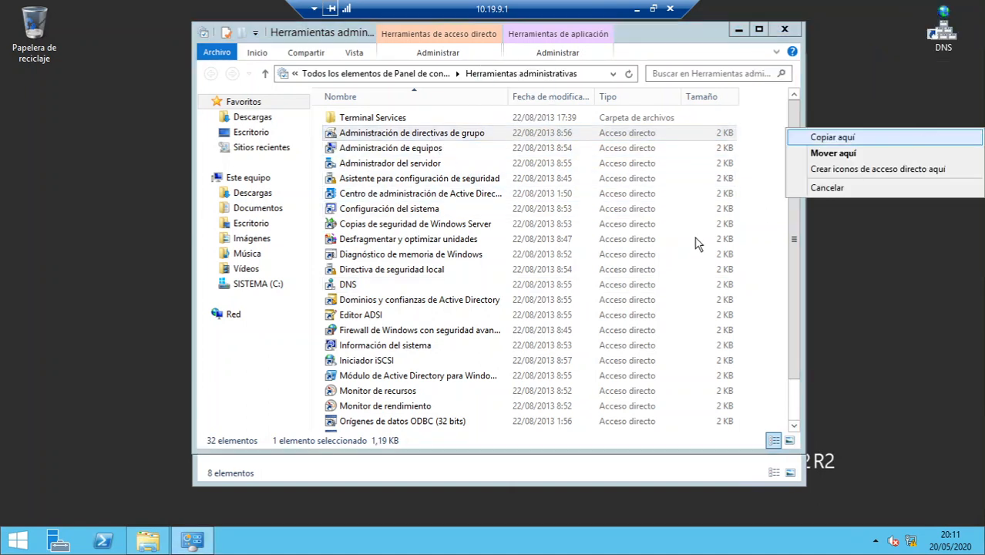
{"action": "key", "text": "Return"}
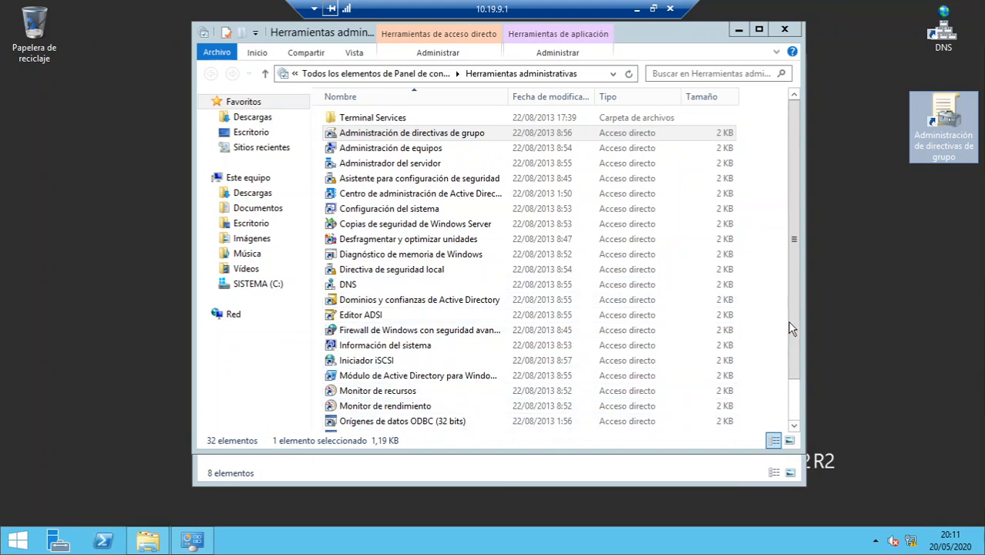
- Copy the Usuarios y equipos de Active Directory shortcut from Herramientas administrativas to the desktop
{"action": "left_click_drag", "start_coordinate": [793, 328], "coordinate": [754, 414]}
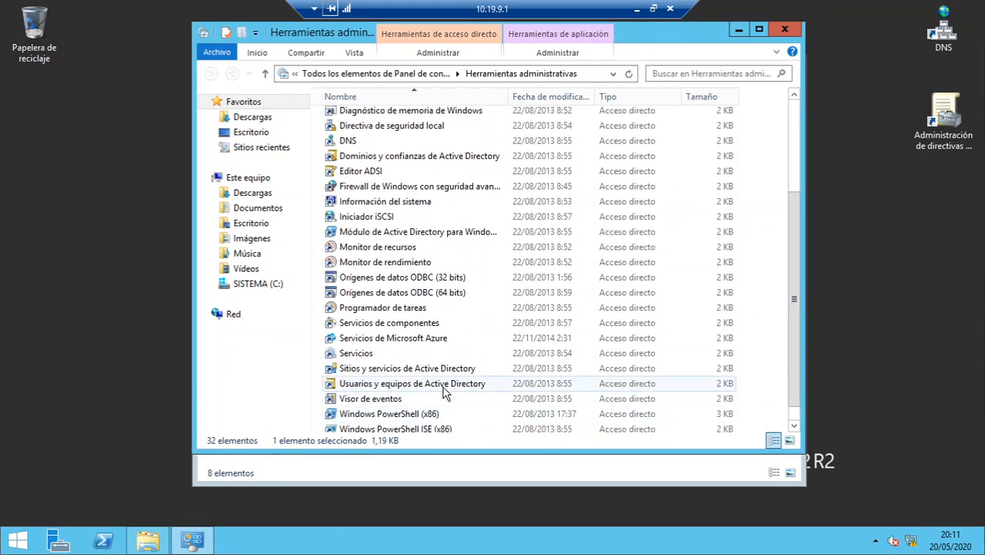
{"action": "left_click_drag", "start_coordinate": [443, 393], "coordinate": [888, 263]}
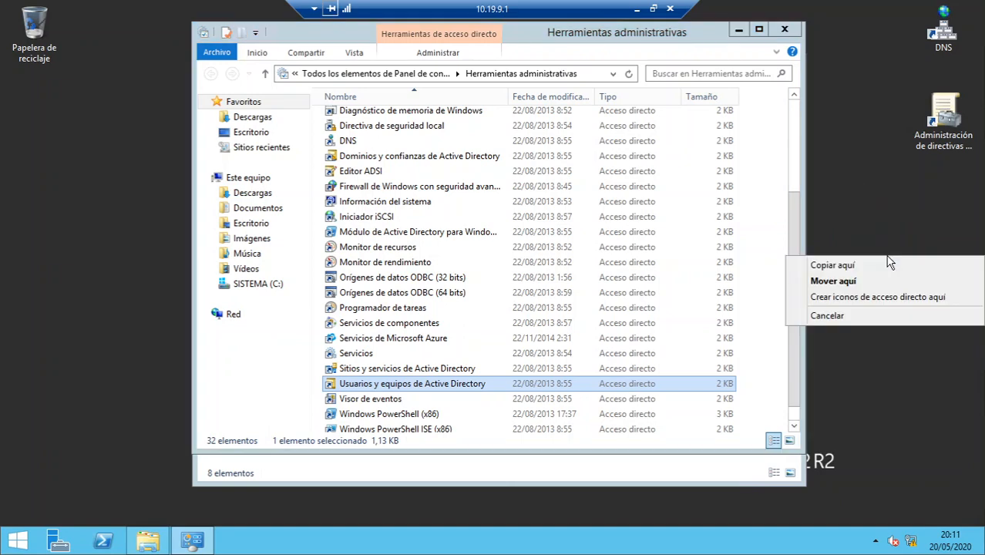
{"action": "left_click", "coordinate": [877, 264]}
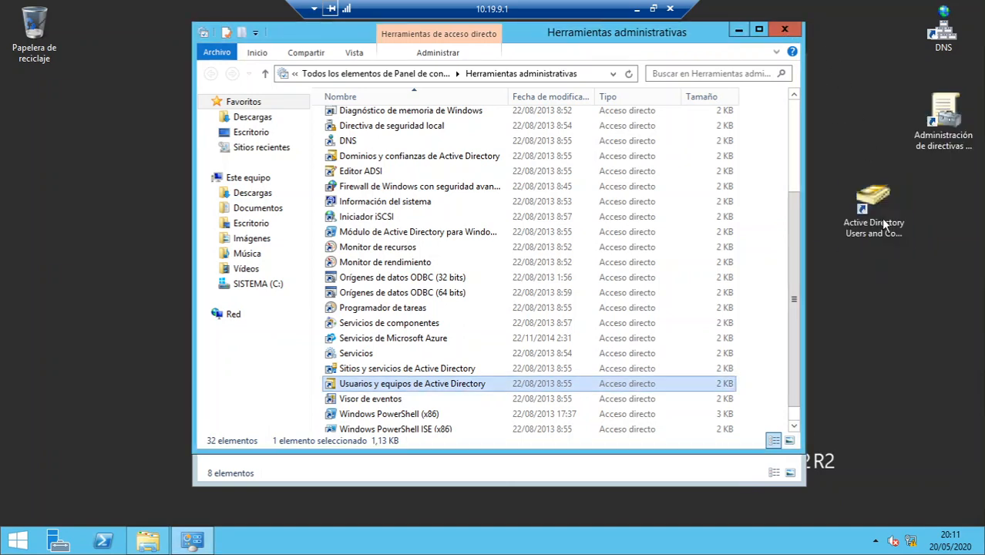
- Close both Explorer windows and line up the Active Directory, DNS and group policy shortcuts in a row on the desktop
{"action": "left_click", "coordinate": [785, 29]}
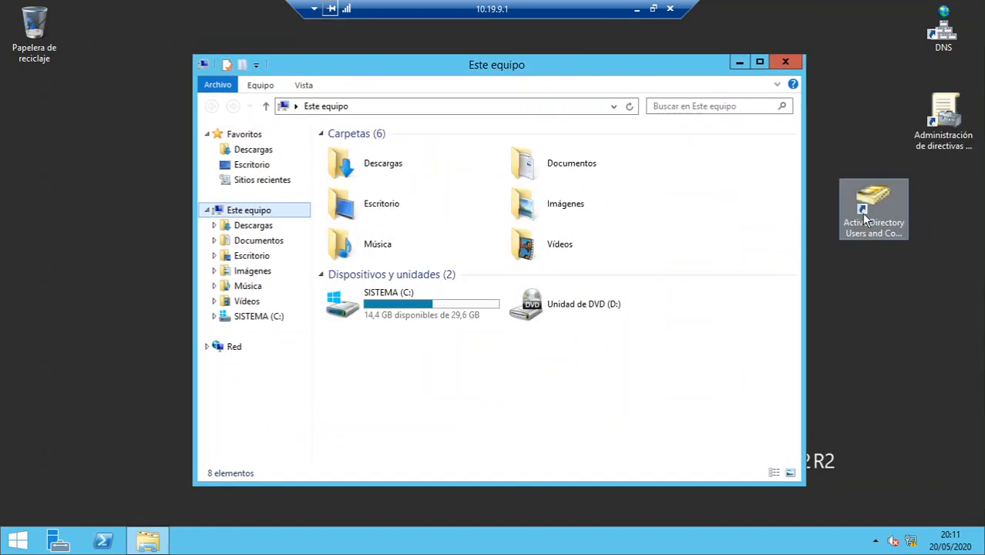
{"action": "left_click", "coordinate": [786, 62]}
{"action": "left_click_drag", "start_coordinate": [864, 216], "coordinate": [320, 182]}
{"action": "left_click_drag", "start_coordinate": [946, 49], "coordinate": [521, 132]}
{"action": "left_click_drag", "start_coordinate": [940, 122], "coordinate": [668, 115]}
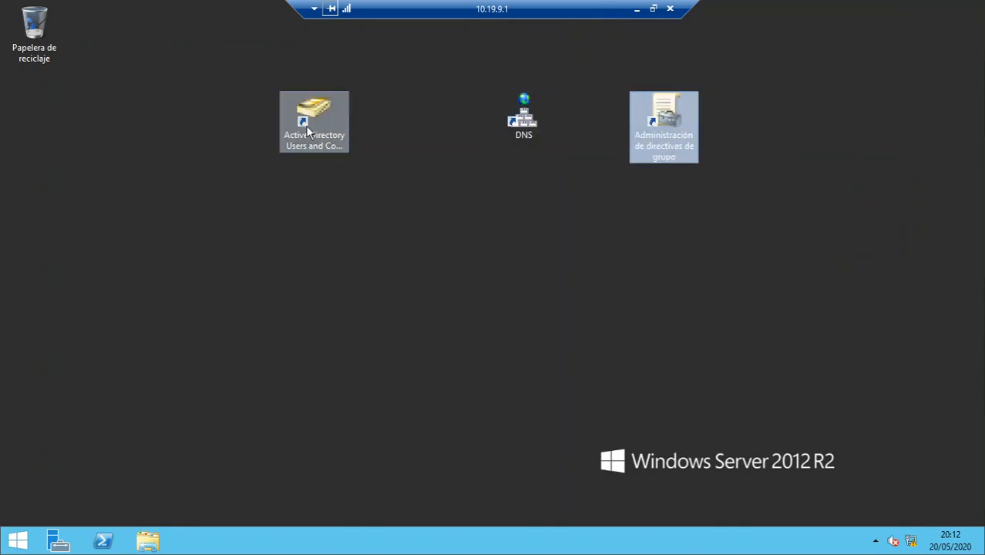
- Open Usuarios y equipos de Active Directory from its desktop shortcut, maximize it and widen the console tree
{"action": "left_click", "coordinate": [309, 132]}
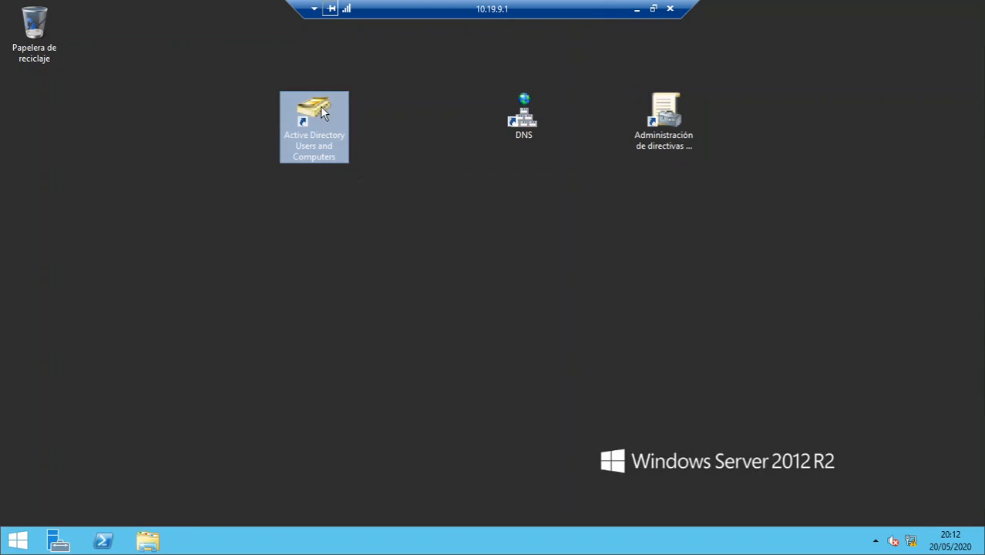
{"action": "key", "text": "Return"}
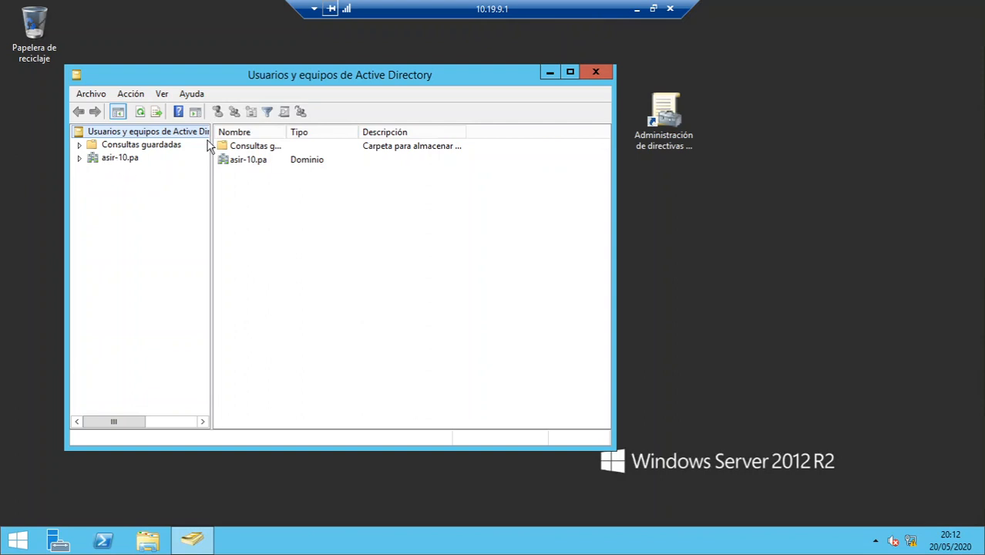
{"action": "double_click", "coordinate": [298, 83]}
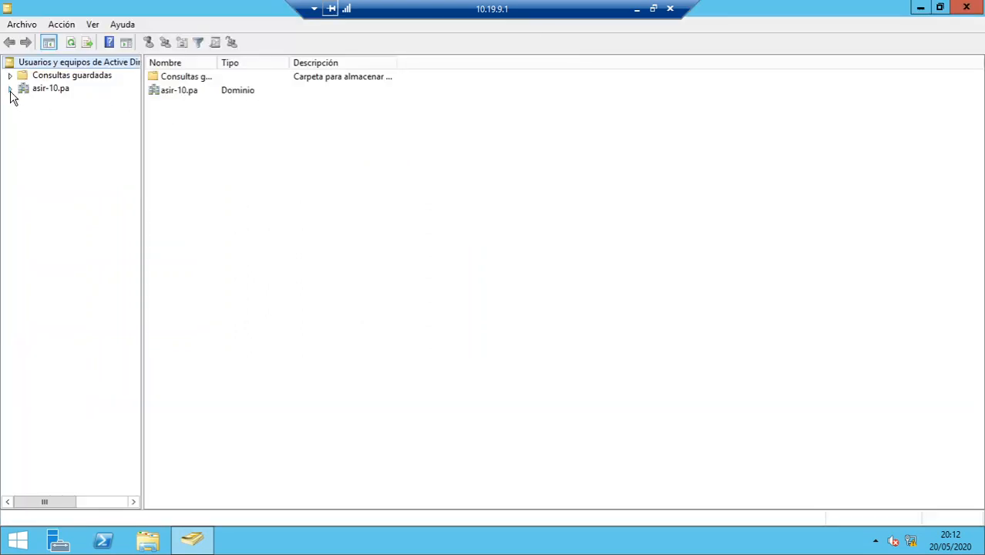
{"action": "left_click_drag", "start_coordinate": [141, 157], "coordinate": [260, 155]}
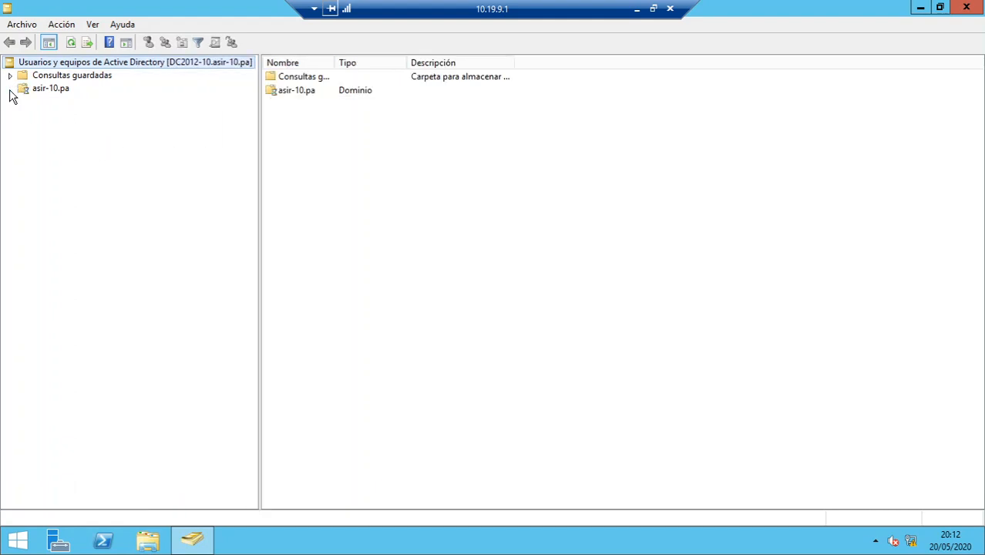
- Expand the asir-10.pa domain and check the contents of its Domain Controllers and Computers containers
{"action": "left_click", "coordinate": [10, 89]}
{"action": "left_click", "coordinate": [85, 129]}
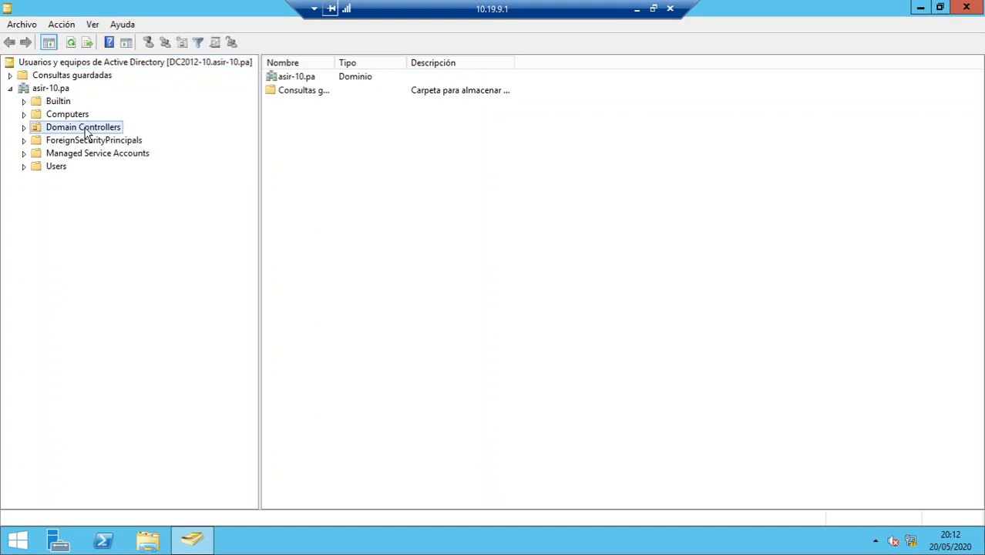
{"action": "left_click_drag", "start_coordinate": [333, 63], "coordinate": [376, 65]}
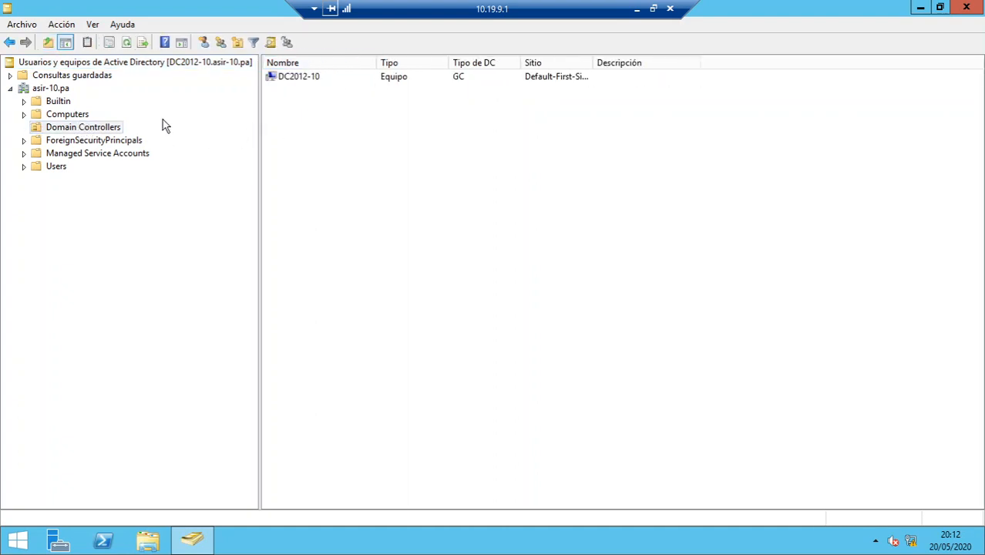
{"action": "left_click", "coordinate": [57, 114]}
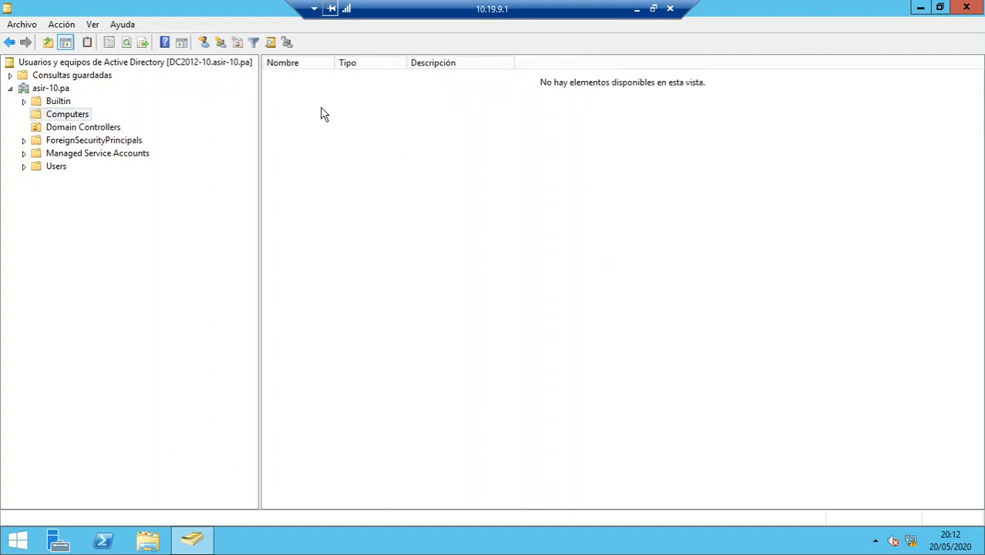
- Display the Users container with a wider Nombre column and select the built-in Administrador account
{"action": "left_click", "coordinate": [55, 167]}
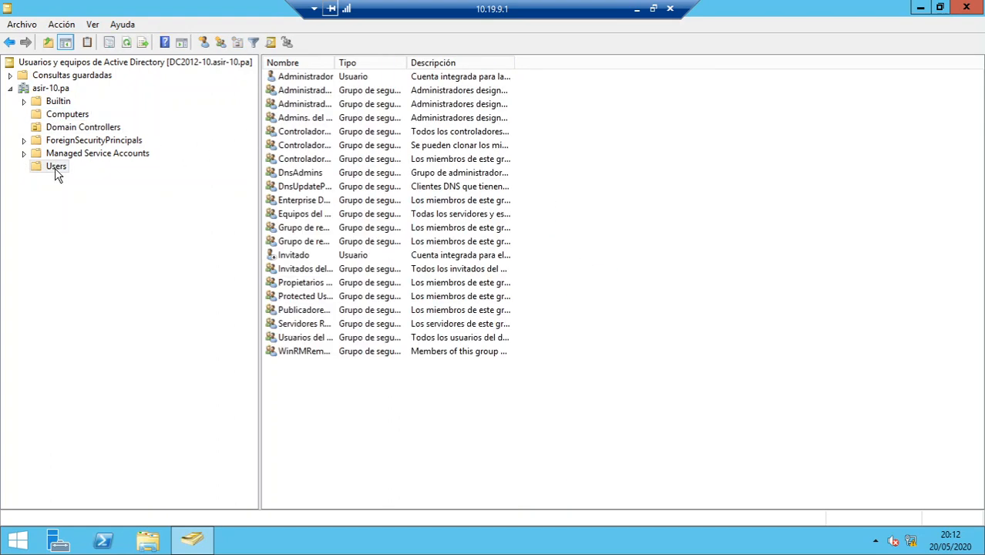
{"action": "left_click_drag", "start_coordinate": [354, 61], "coordinate": [441, 62]}
{"action": "left_click", "coordinate": [306, 77]}
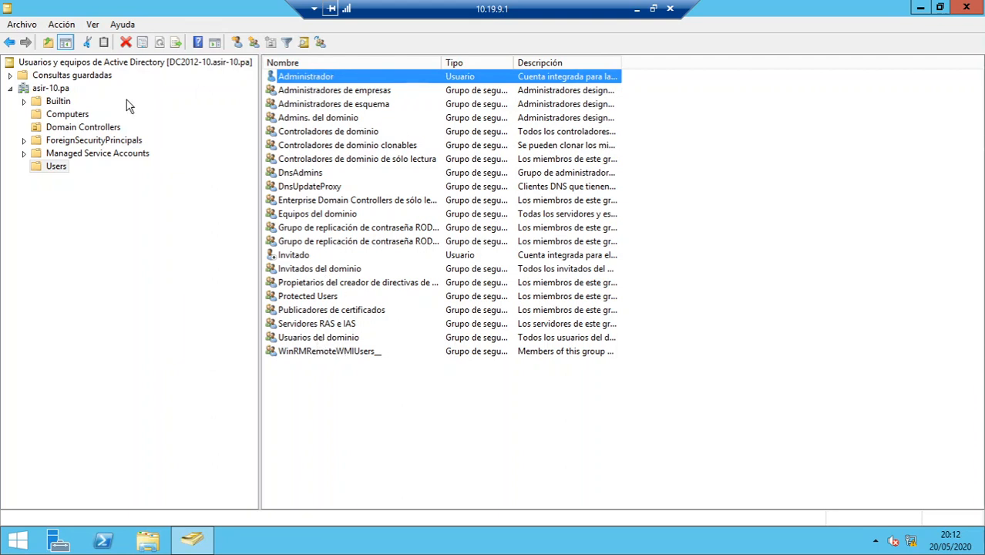
- Review the Builtin container's groups with wider Nombre and Tipo columns, and return to the asir-10.pa domain root
{"action": "left_click", "coordinate": [61, 102]}
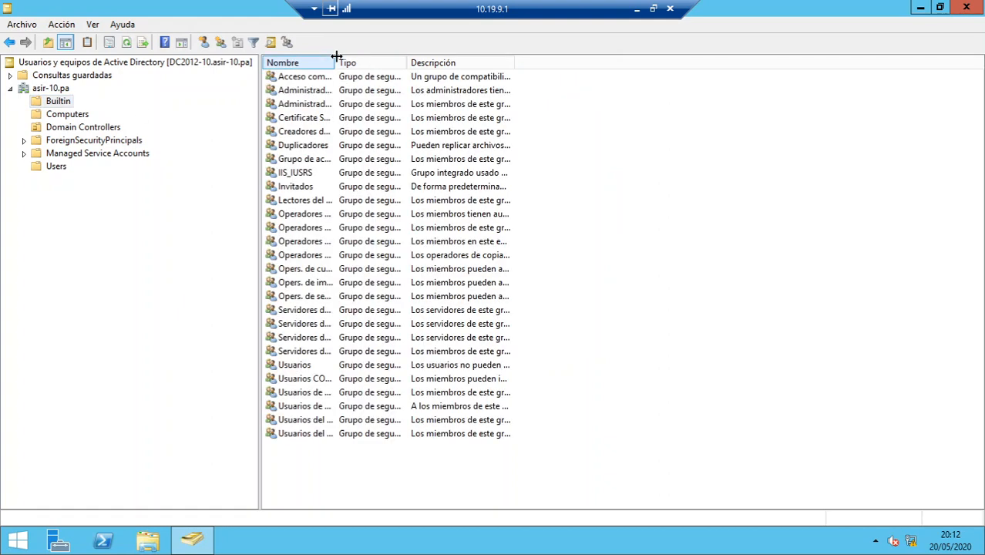
{"action": "left_click_drag", "start_coordinate": [336, 62], "coordinate": [407, 62]}
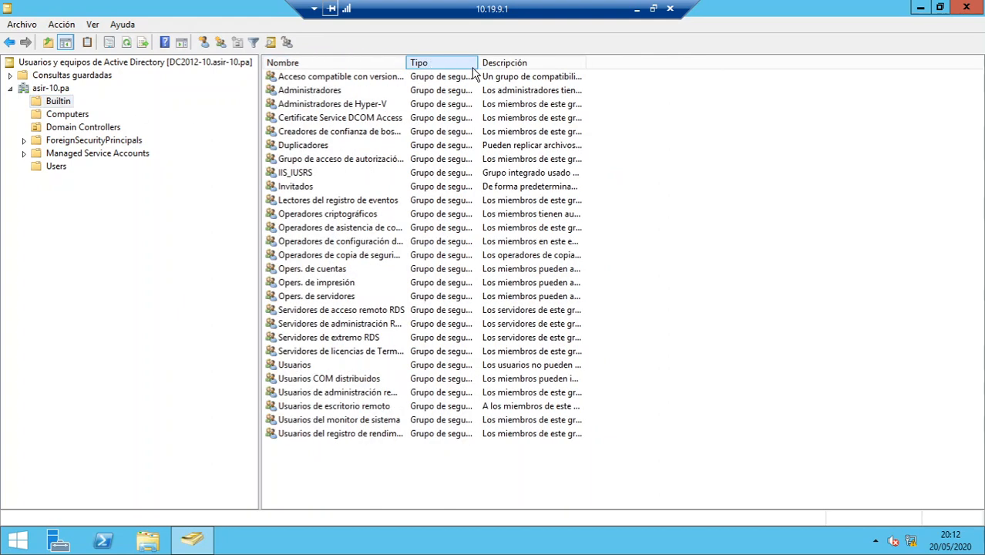
{"action": "left_click_drag", "start_coordinate": [480, 63], "coordinate": [515, 63]}
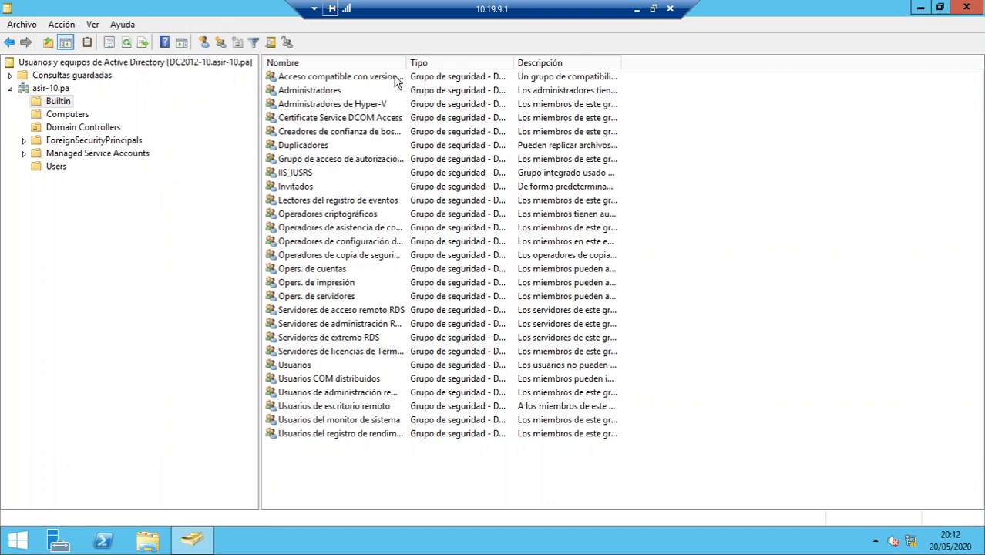
{"action": "left_click_drag", "start_coordinate": [407, 66], "coordinate": [433, 62]}
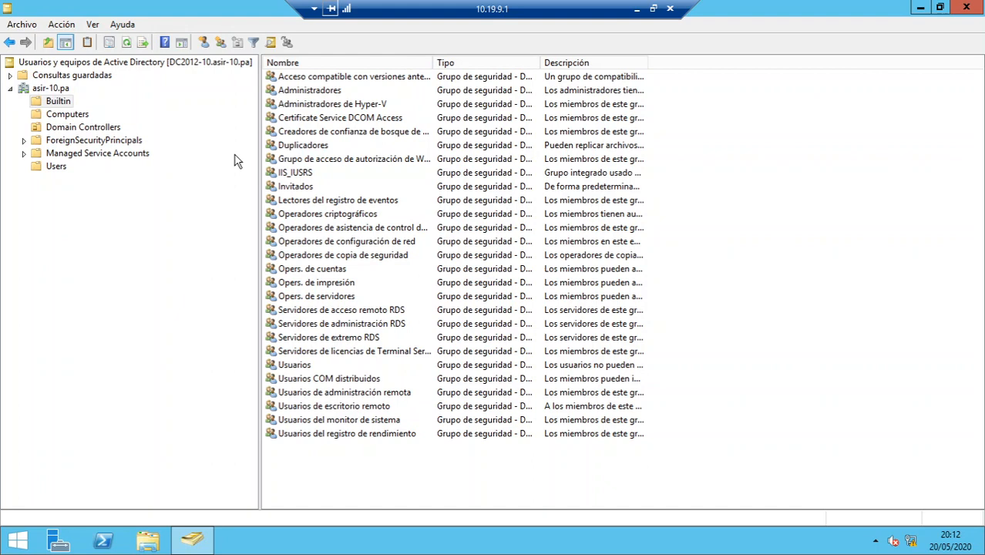
{"action": "left_click", "coordinate": [57, 166]}
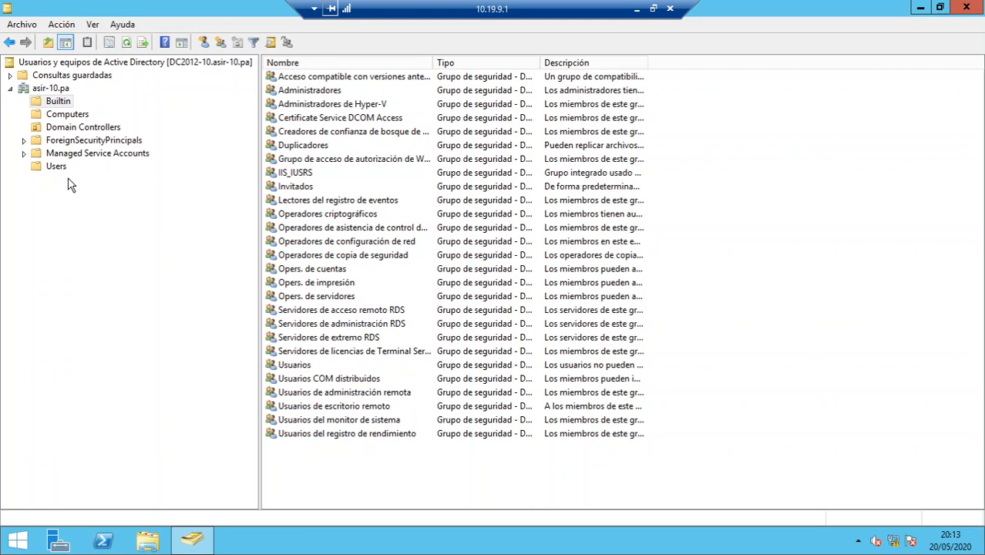
{"action": "left_click", "coordinate": [46, 88]}
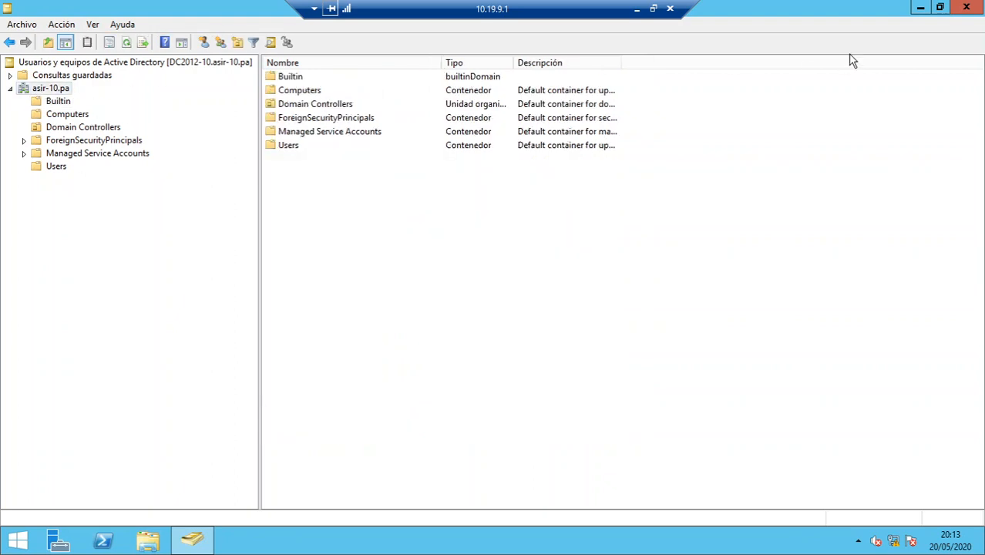
- Restore the Active Directory window, open the DNS console next to it and expand the DC2012-10 server
{"action": "left_click", "coordinate": [939, 8]}
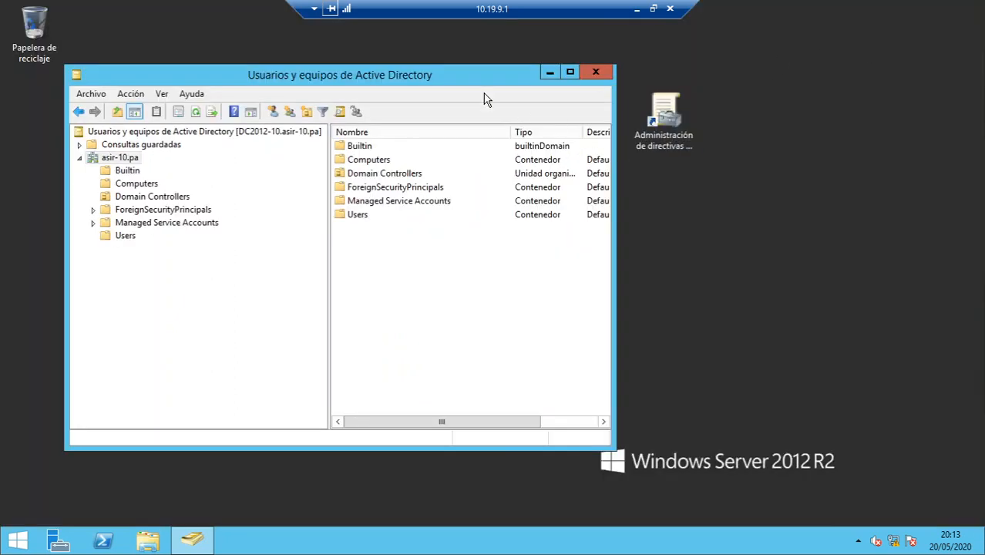
{"action": "left_click_drag", "start_coordinate": [476, 74], "coordinate": [617, 130]}
{"action": "double_click", "coordinate": [525, 106]}
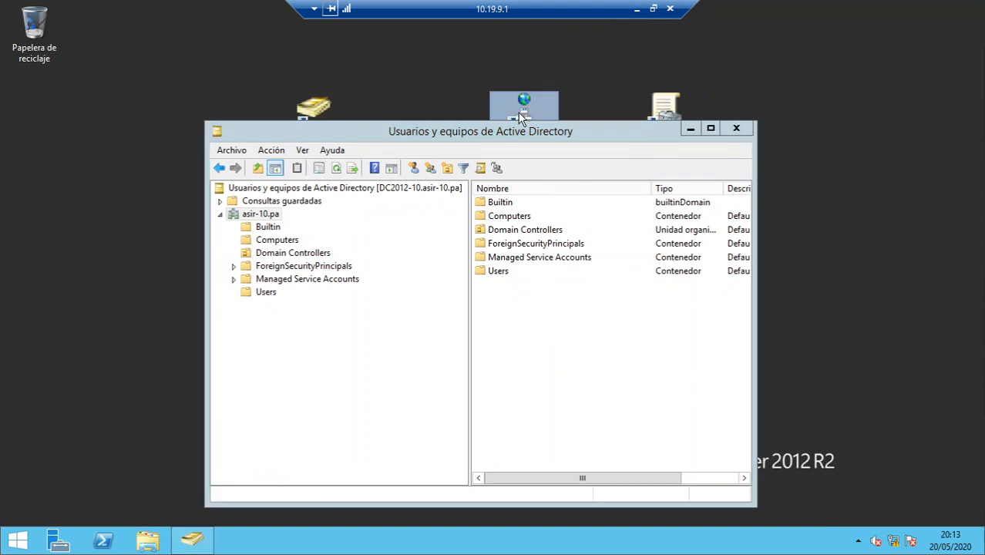
{"action": "left_click_drag", "start_coordinate": [330, 58], "coordinate": [735, 202]}
{"action": "left_click_drag", "start_coordinate": [386, 126], "coordinate": [248, 56]}
{"action": "left_click_drag", "start_coordinate": [598, 193], "coordinate": [652, 151]}
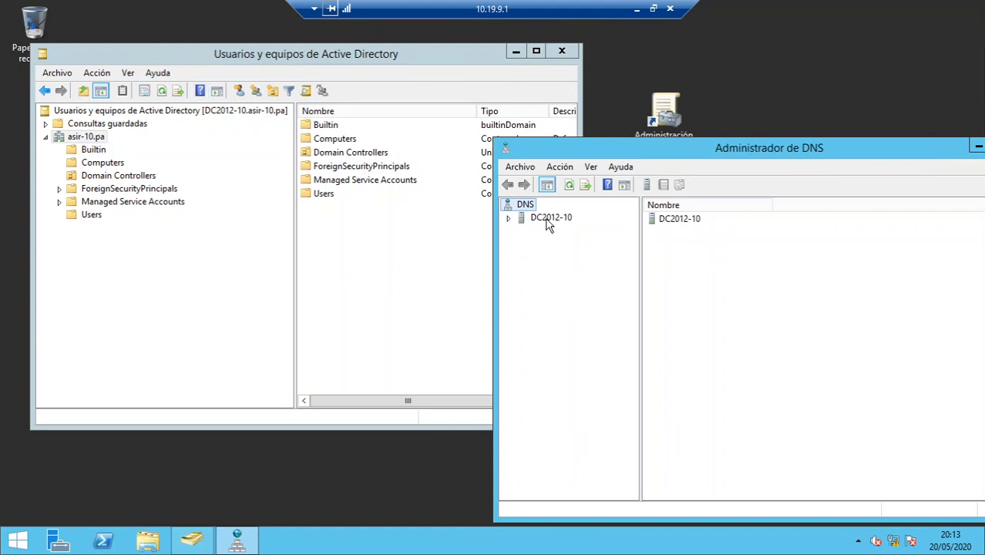
{"action": "double_click", "coordinate": [517, 219]}
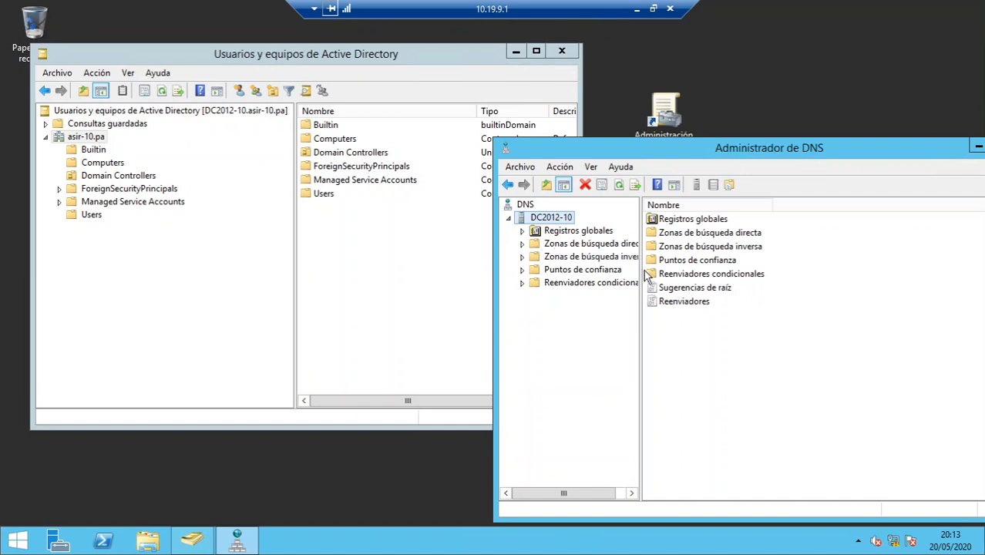
- Open the asir-10.pa forward lookup zone, widen the DNS console and its tree pane, and select the dc2012-10 host record
{"action": "left_click_drag", "start_coordinate": [640, 272], "coordinate": [784, 263]}
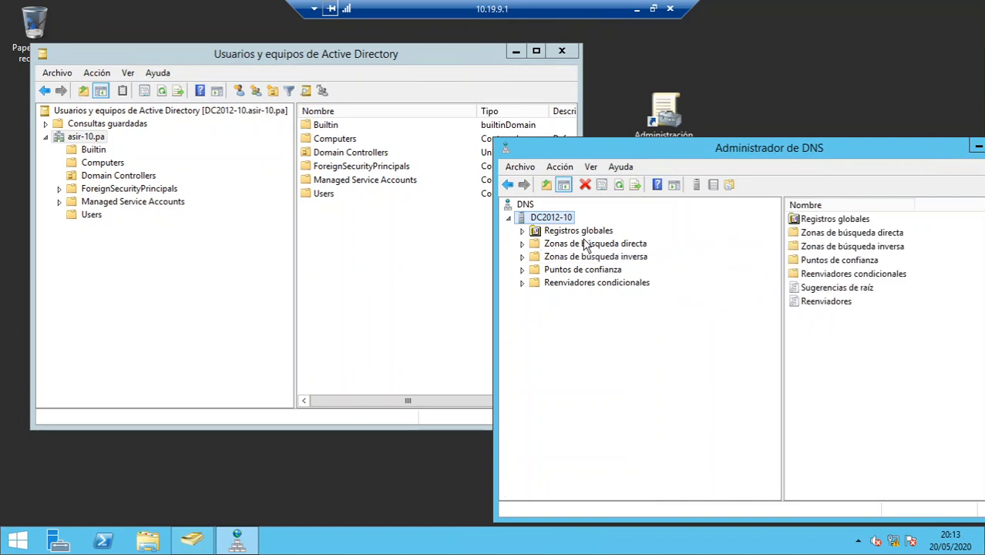
{"action": "left_click", "coordinate": [582, 245]}
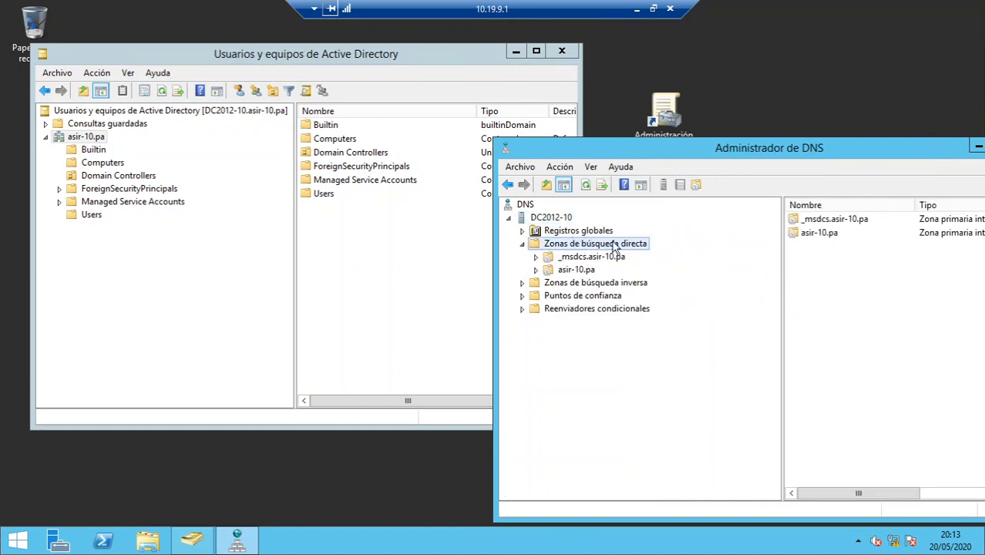
{"action": "left_click", "coordinate": [575, 272]}
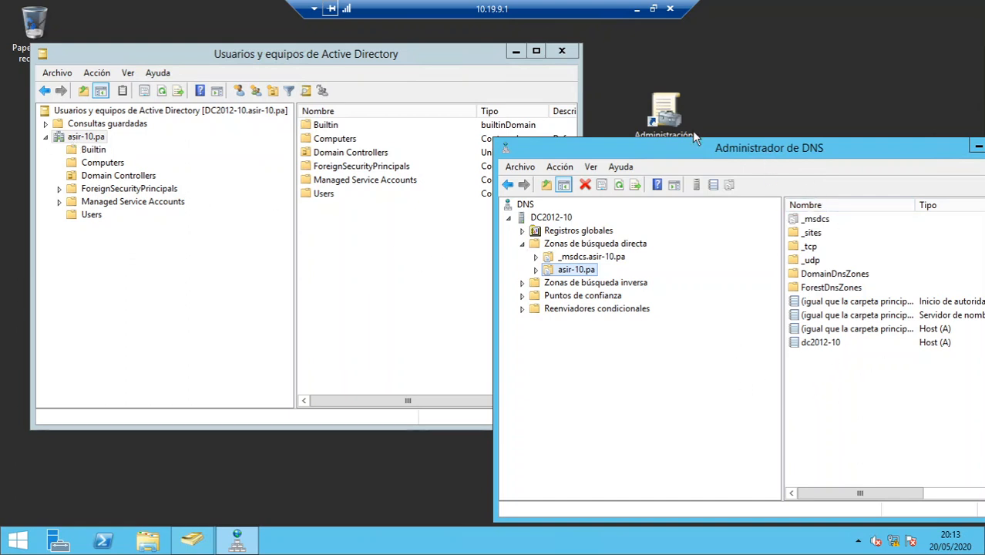
{"action": "left_click_drag", "start_coordinate": [765, 153], "coordinate": [520, 96]}
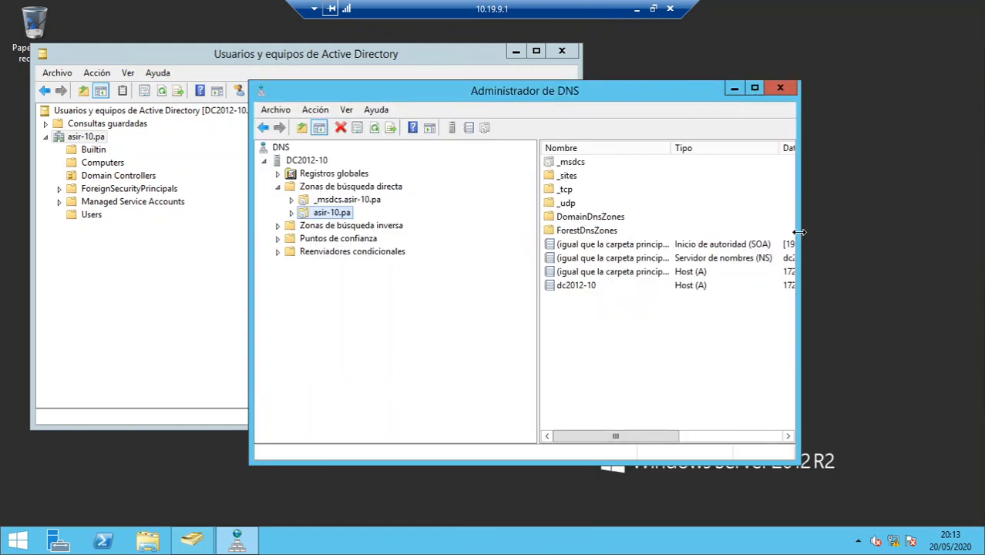
{"action": "left_click_drag", "start_coordinate": [803, 229], "coordinate": [926, 229]}
{"action": "left_click", "coordinate": [586, 289]}
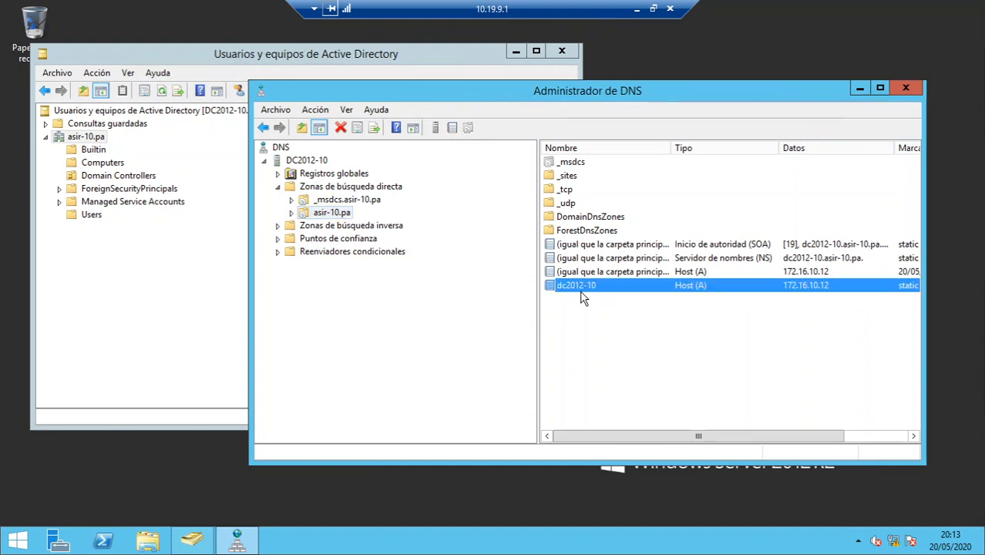
- Check DC2012-10 in Active Directory's Domain Controllers against its DNS host record, with the DNS window widened and repositioned
{"action": "left_click", "coordinate": [141, 57]}
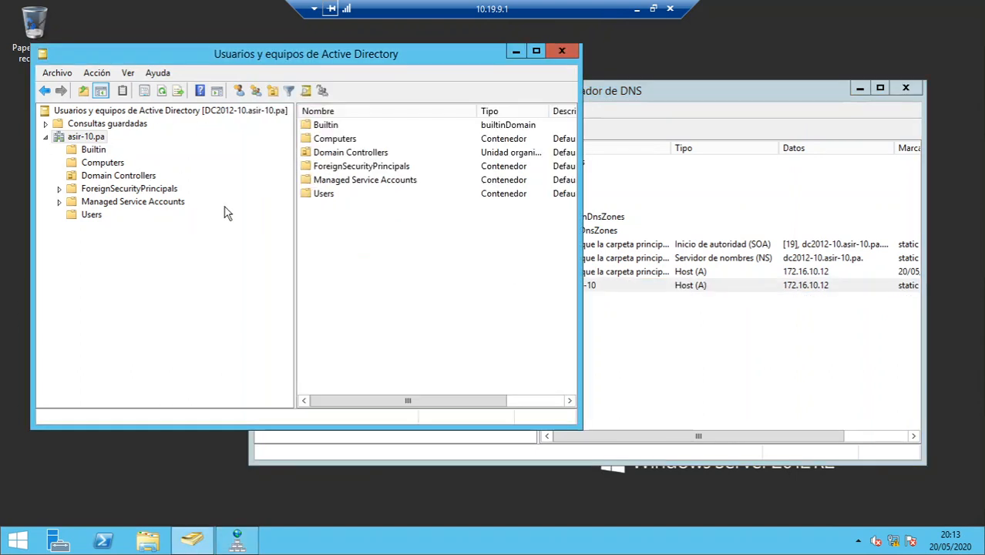
{"action": "left_click", "coordinate": [128, 179]}
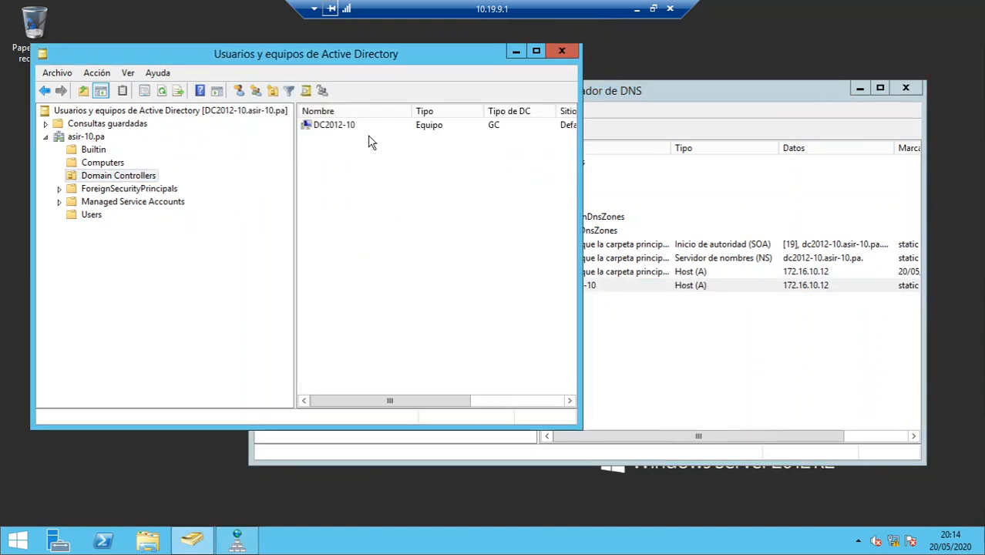
{"action": "left_click", "coordinate": [342, 128]}
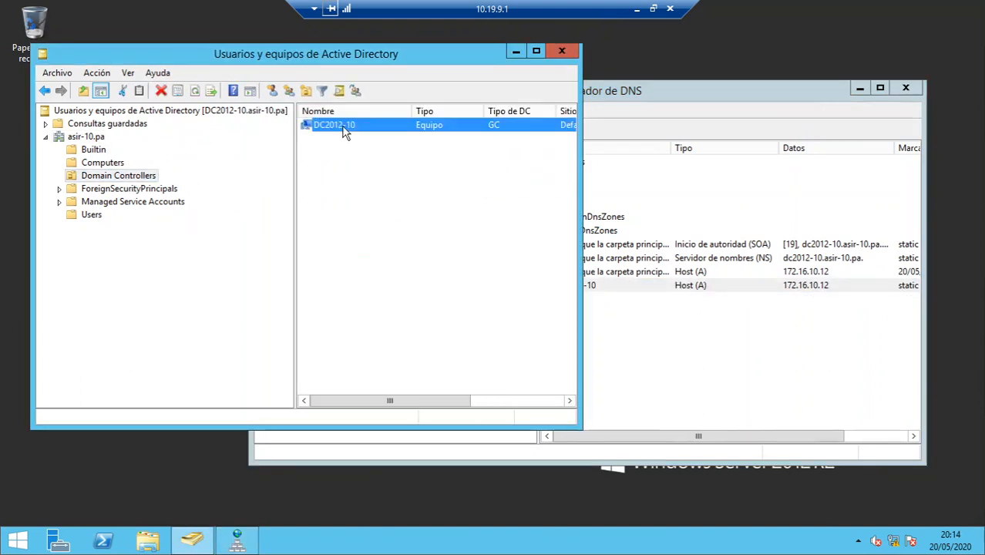
{"action": "left_click", "coordinate": [671, 101]}
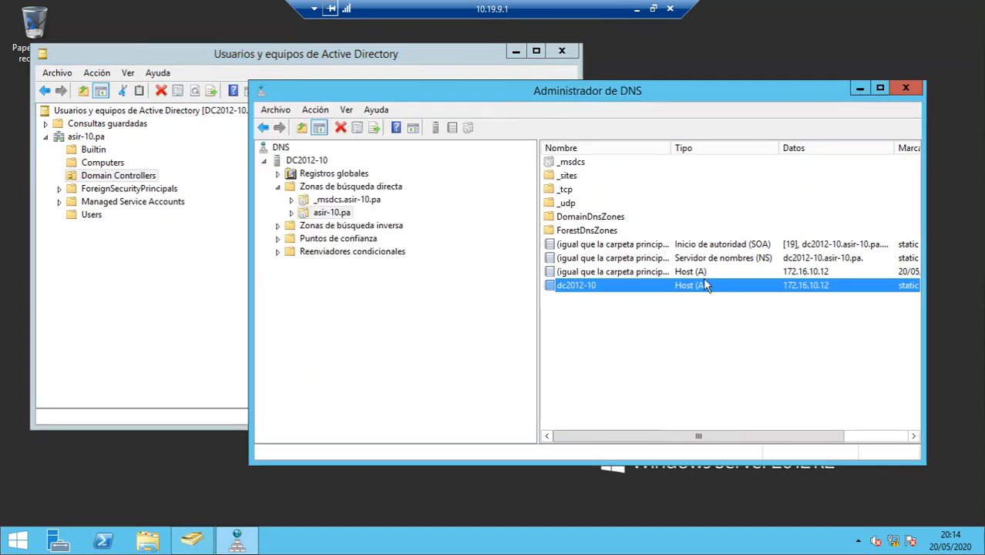
{"action": "left_click_drag", "start_coordinate": [924, 249], "coordinate": [959, 250]}
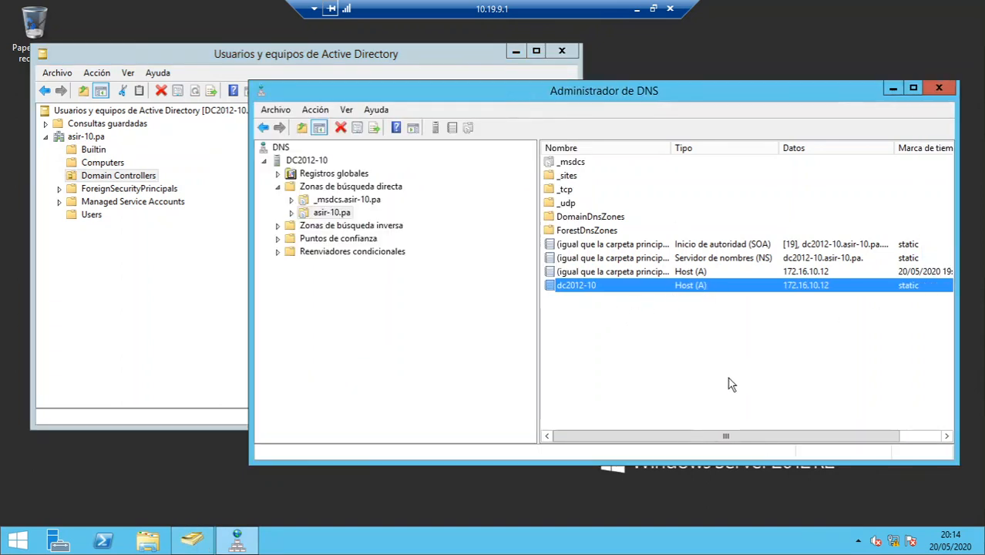
{"action": "left_click_drag", "start_coordinate": [601, 88], "coordinate": [490, 72]}
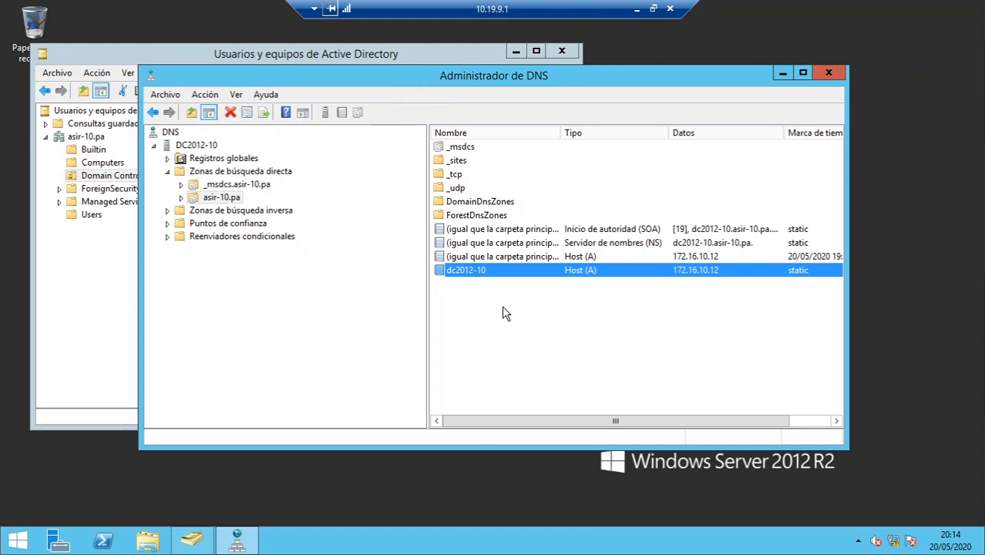
- Review the reverse lookup zones folder alongside Active Directory and the asir-10.pa forward zone, ending on the reverse zones folder
{"action": "left_click", "coordinate": [242, 212]}
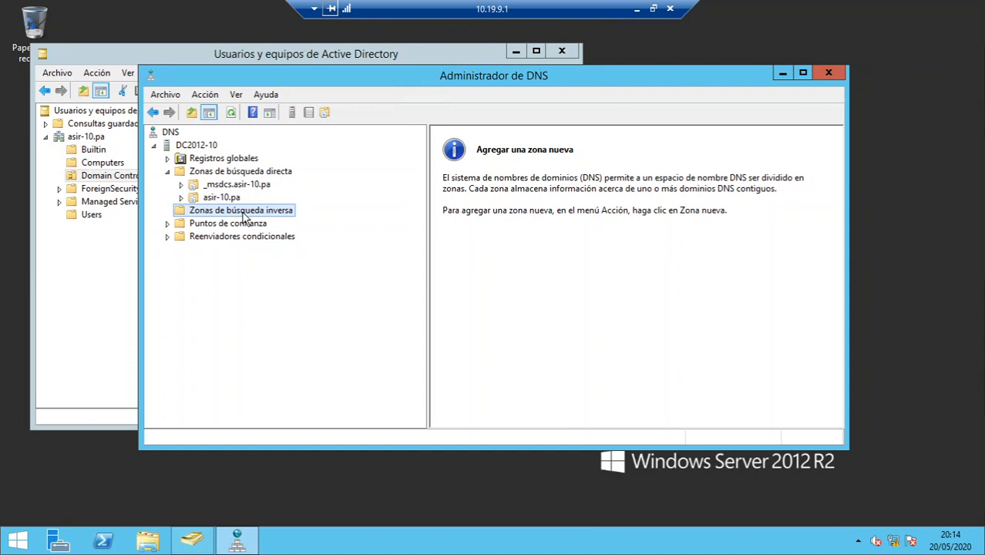
{"action": "left_click", "coordinate": [169, 54]}
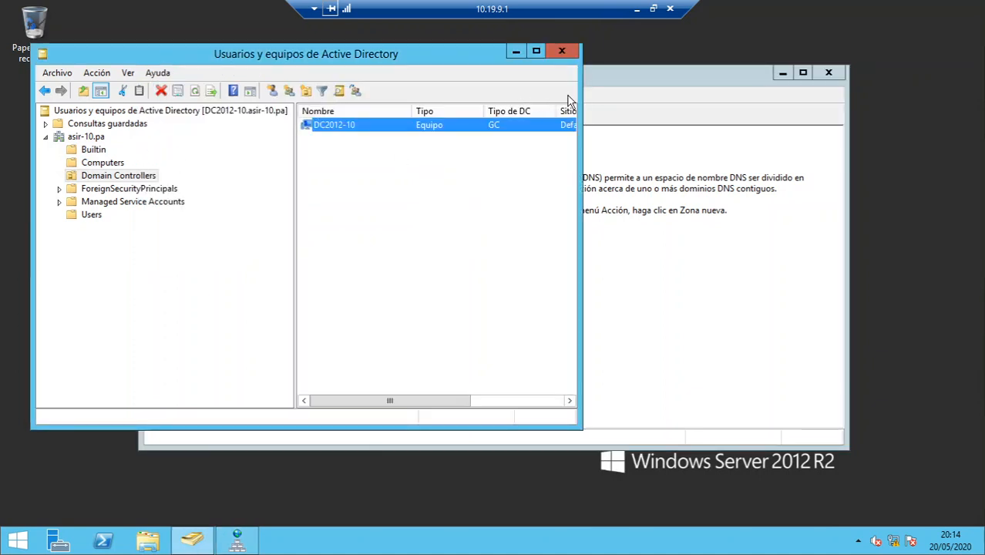
{"action": "left_click", "coordinate": [629, 86]}
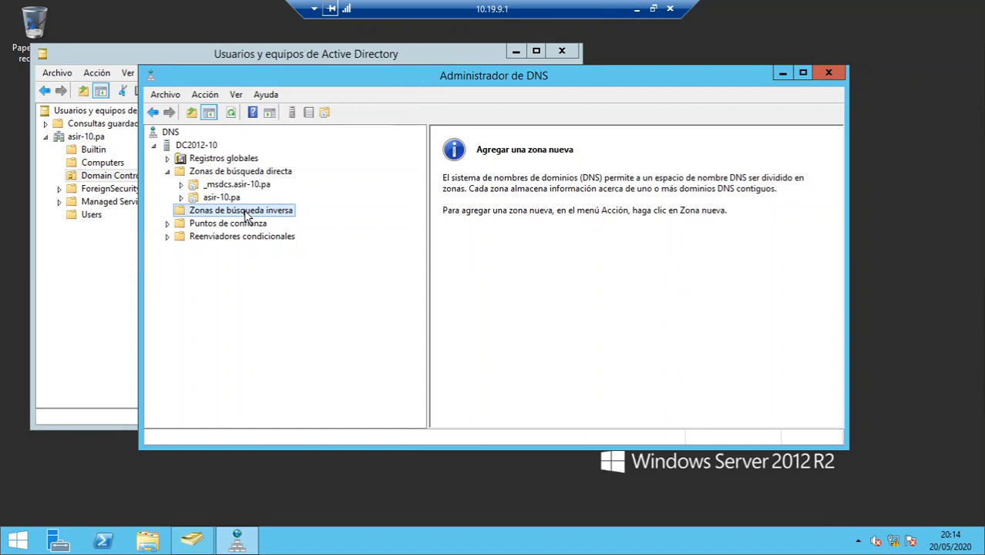
{"action": "left_click", "coordinate": [223, 197]}
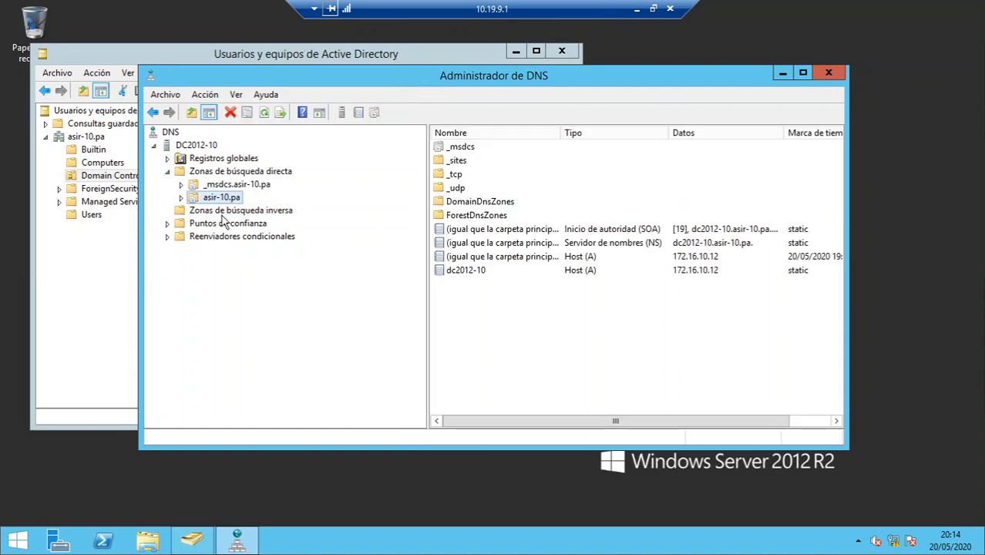
{"action": "left_click", "coordinate": [241, 214]}
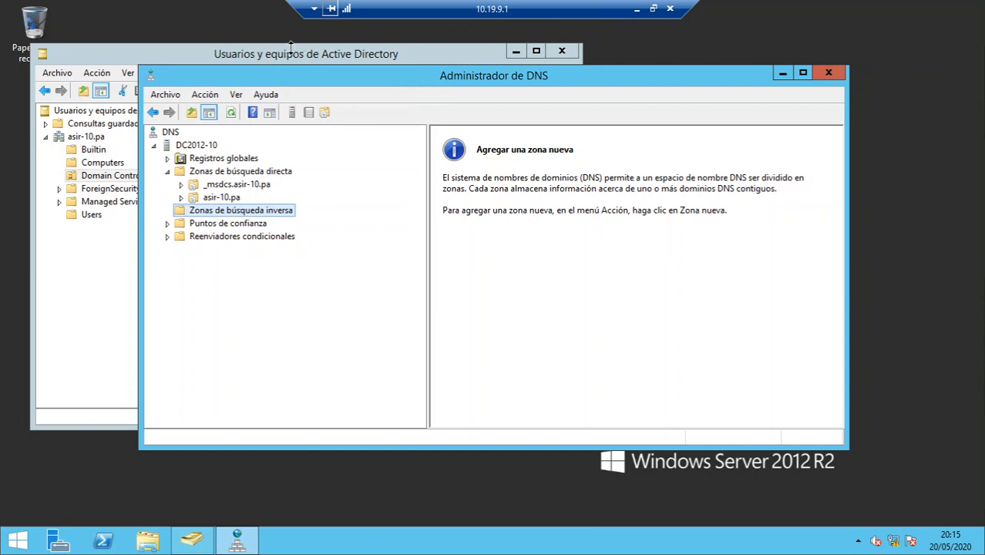
- Start a new reverse lookup zone as an Active Directory-stored primary zone for IPv4, replicated to all DNS servers in the asir-10.pa domain
{"action": "right_click", "coordinate": [276, 218]}
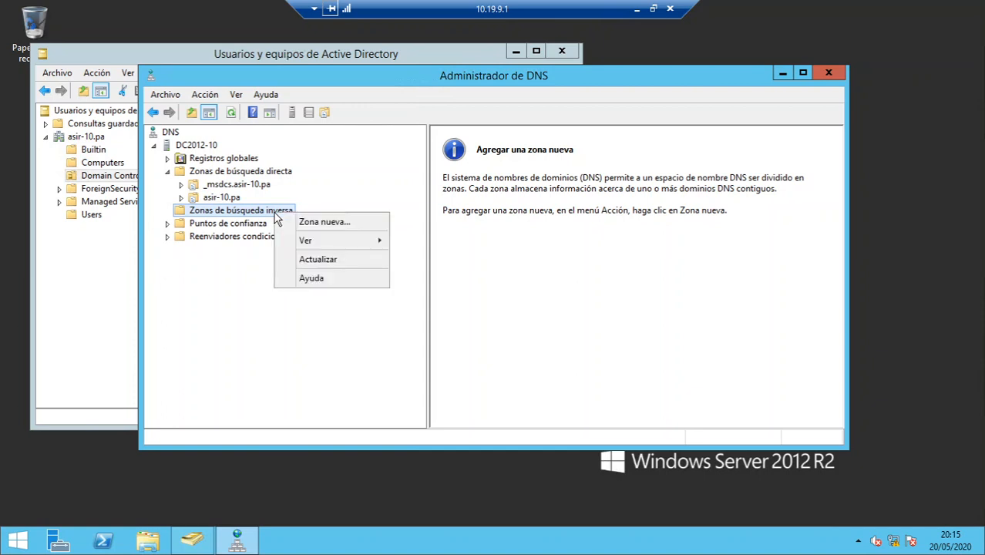
{"action": "left_click", "coordinate": [315, 221]}
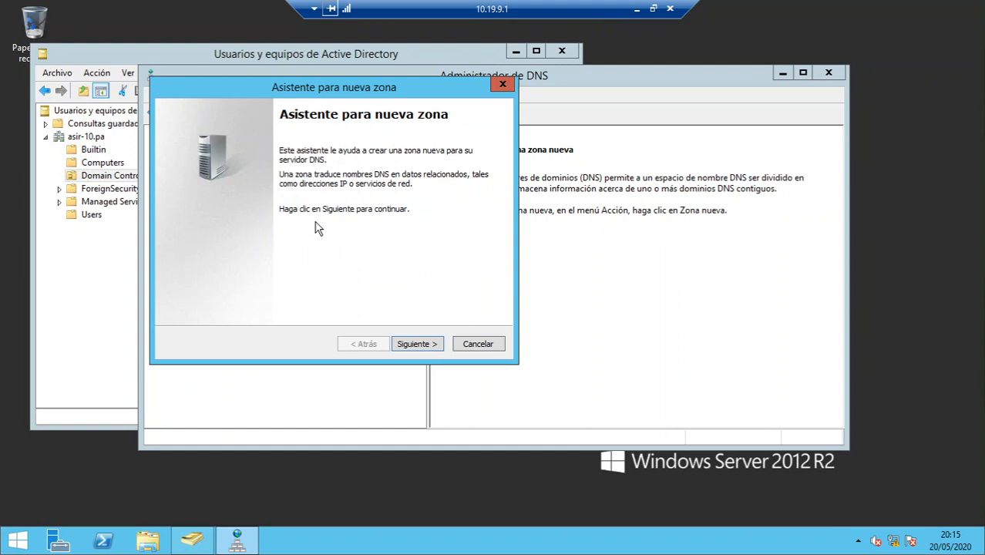
{"action": "left_click", "coordinate": [421, 349]}
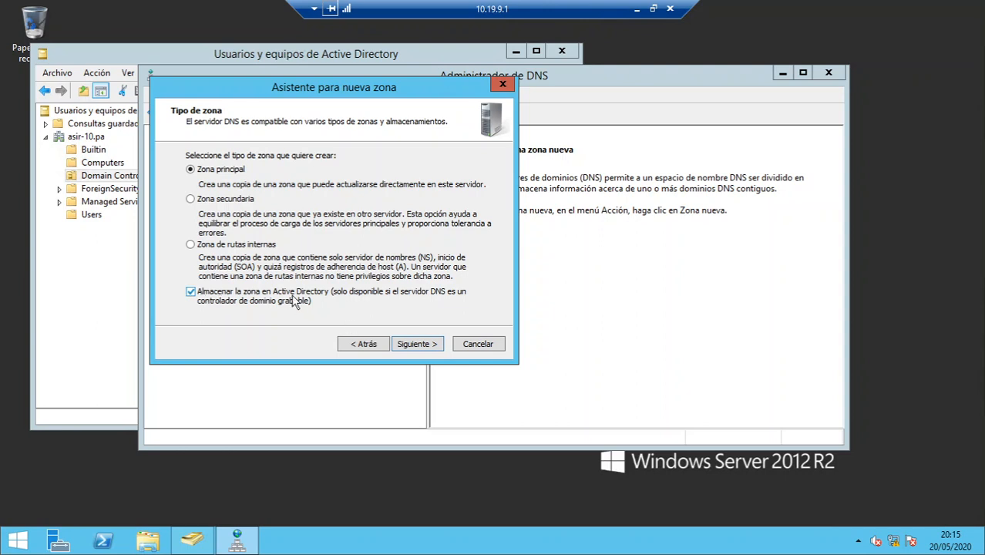
{"action": "left_click", "coordinate": [407, 347]}
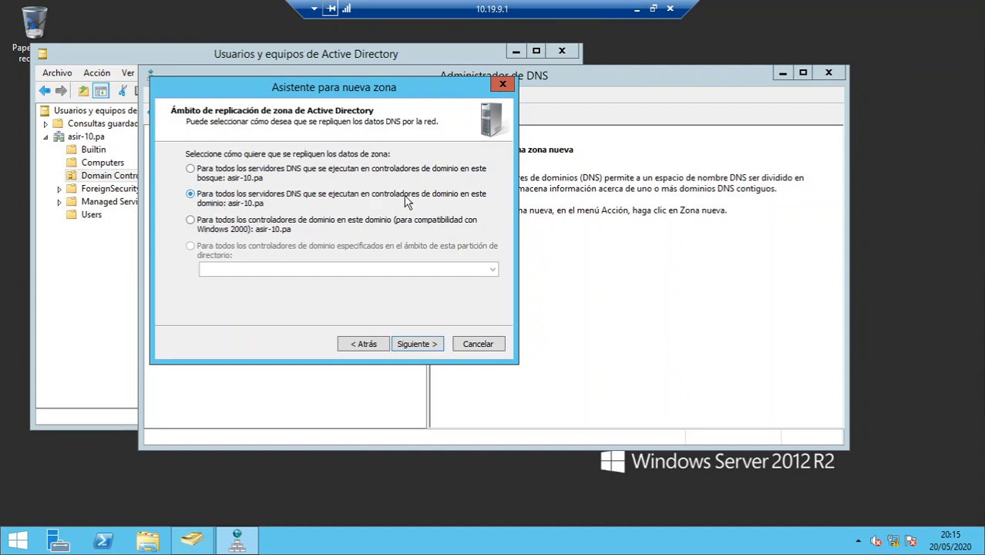
{"action": "left_click", "coordinate": [400, 344]}
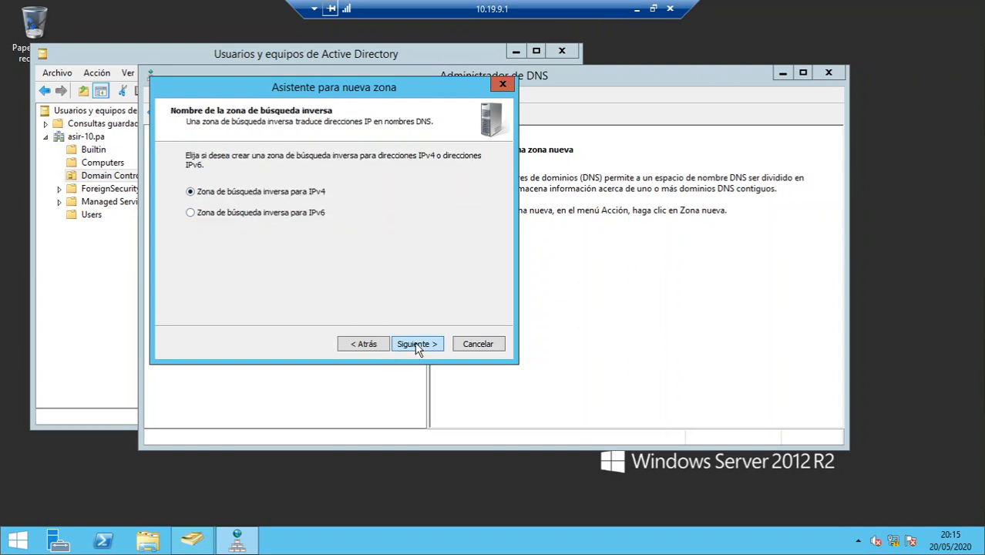
{"action": "left_click", "coordinate": [415, 346]}
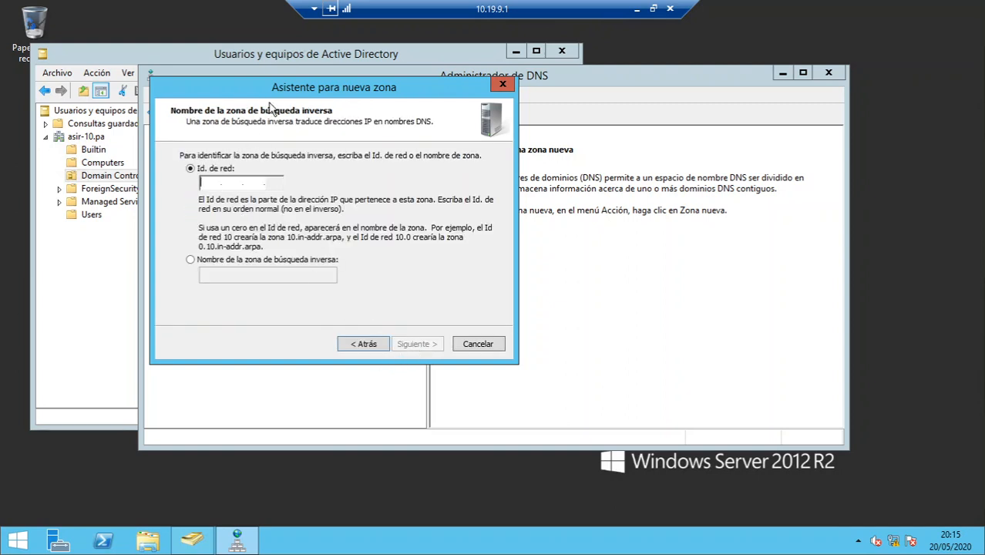
- Create the reverse zone with network ID 10.19.9 and secure dynamic updates only, and display its records
{"action": "left_click_drag", "start_coordinate": [285, 91], "coordinate": [392, 140]}
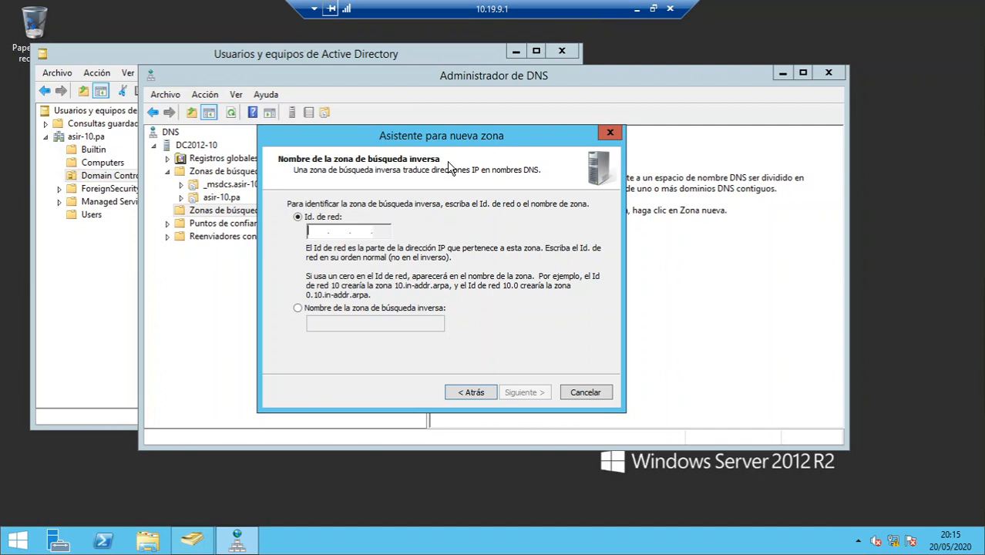
{"action": "type", "text": "10.19."}
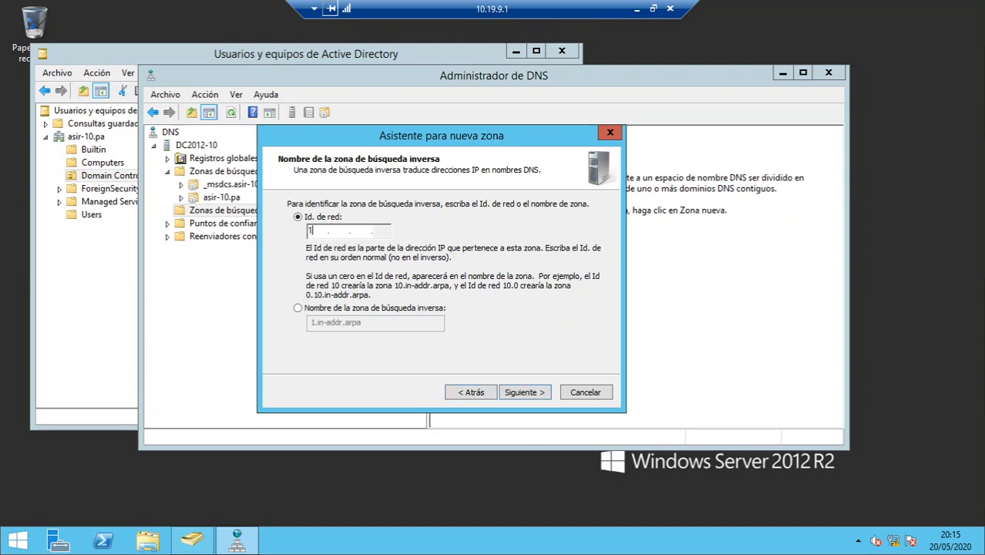
{"action": "type", "text": "9"}
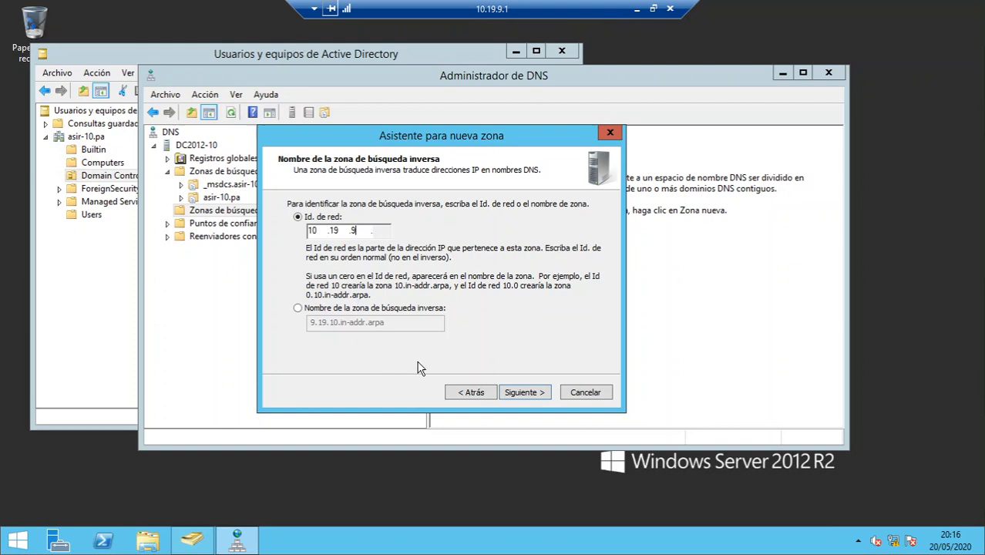
{"action": "left_click", "coordinate": [521, 394]}
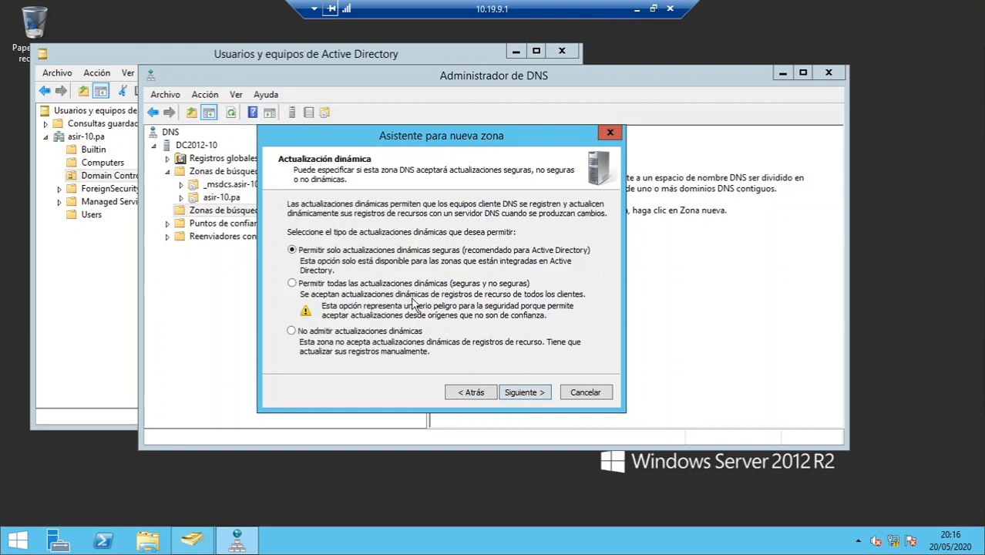
{"action": "left_click", "coordinate": [530, 395]}
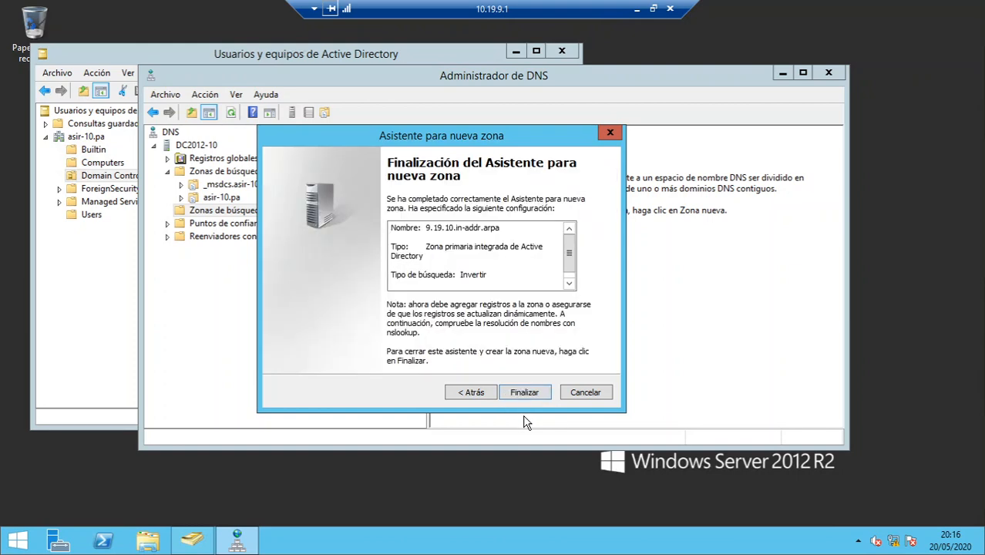
{"action": "left_click", "coordinate": [526, 393]}
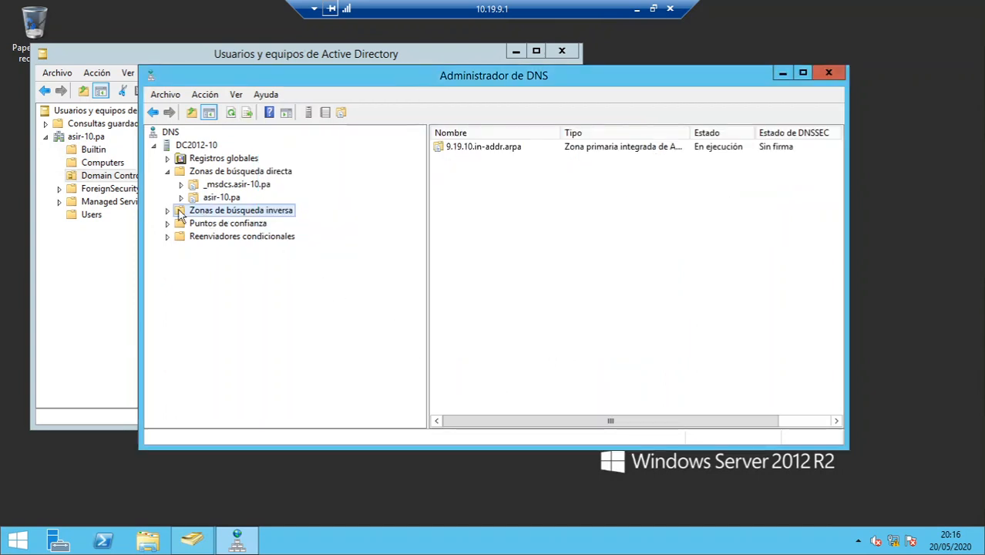
{"action": "left_click", "coordinate": [168, 213]}
{"action": "left_click", "coordinate": [202, 223]}
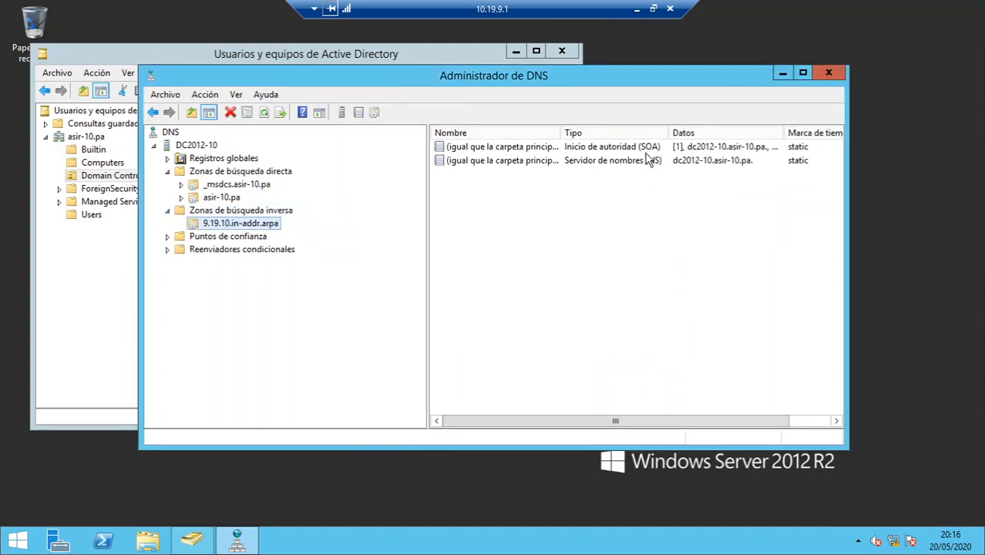
- Start a second IPv4 reverse lookup zone as an Active Directory-stored primary zone, keeping replication to the domain's DNS servers
{"action": "left_click", "coordinate": [268, 211]}
{"action": "right_click", "coordinate": [268, 212]}
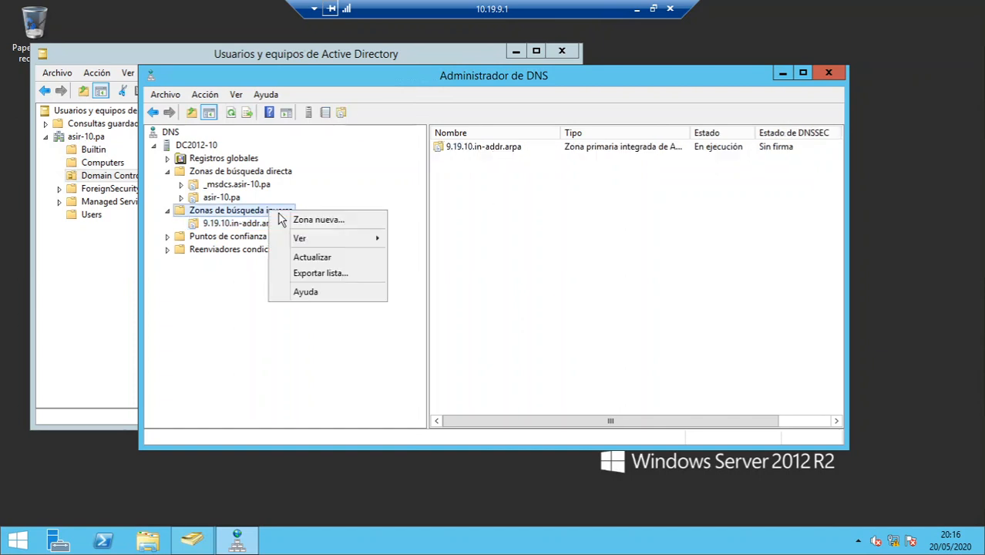
{"action": "left_click", "coordinate": [305, 214]}
{"action": "left_click", "coordinate": [420, 345]}
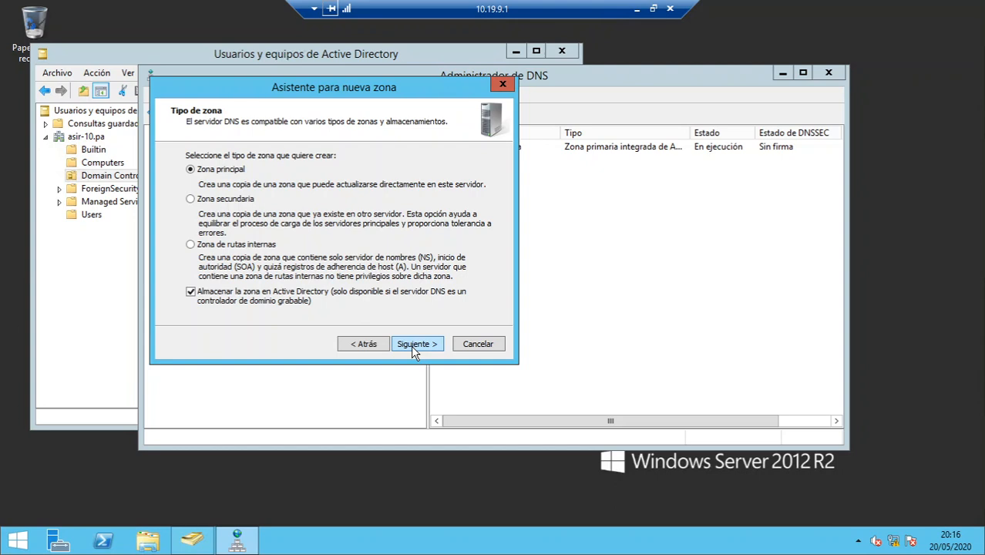
{"action": "left_click", "coordinate": [415, 348]}
{"action": "left_click", "coordinate": [415, 349]}
{"action": "left_click", "coordinate": [415, 349]}
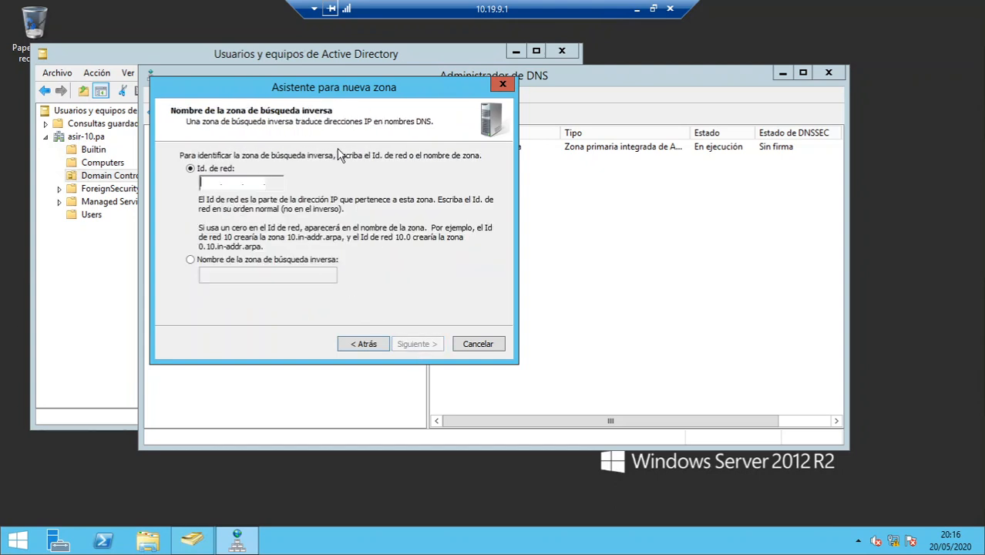
- Set the second reverse zone's network ID to 172.31.10, allow only secure dynamic updates and create the zone
{"action": "type", "text": "172.1. ."}
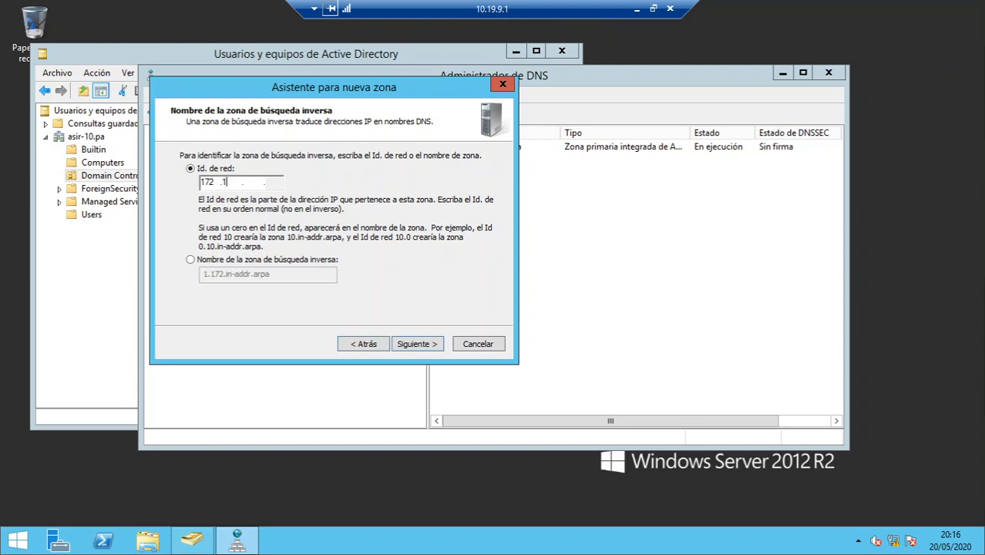
{"action": "key", "text": "BackSpace"}
{"action": "type", "text": "31.10"}
{"action": "left_click", "coordinate": [414, 347]}
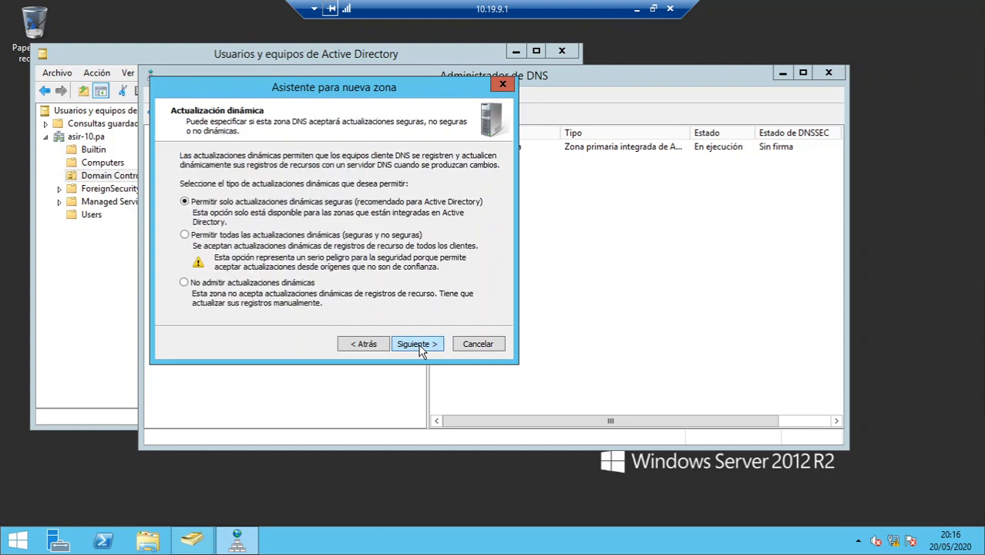
{"action": "left_click", "coordinate": [415, 345]}
{"action": "left_click", "coordinate": [426, 347]}
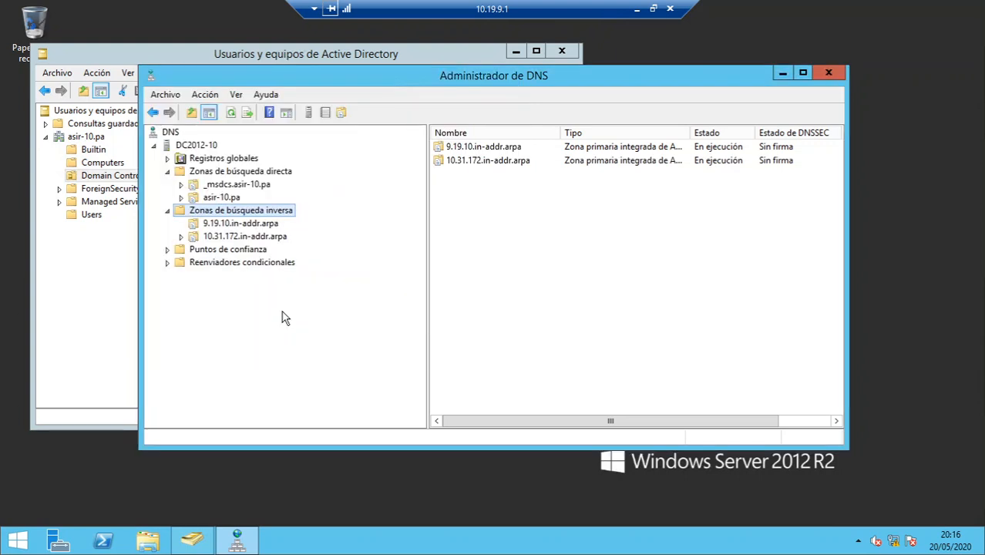
- Create an Active Directory-stored primary reverse lookup zone for IPv4 with network ID 172.16.10, keeping the default replication and update settings
{"action": "right_click", "coordinate": [256, 212]}
{"action": "left_click", "coordinate": [276, 218]}
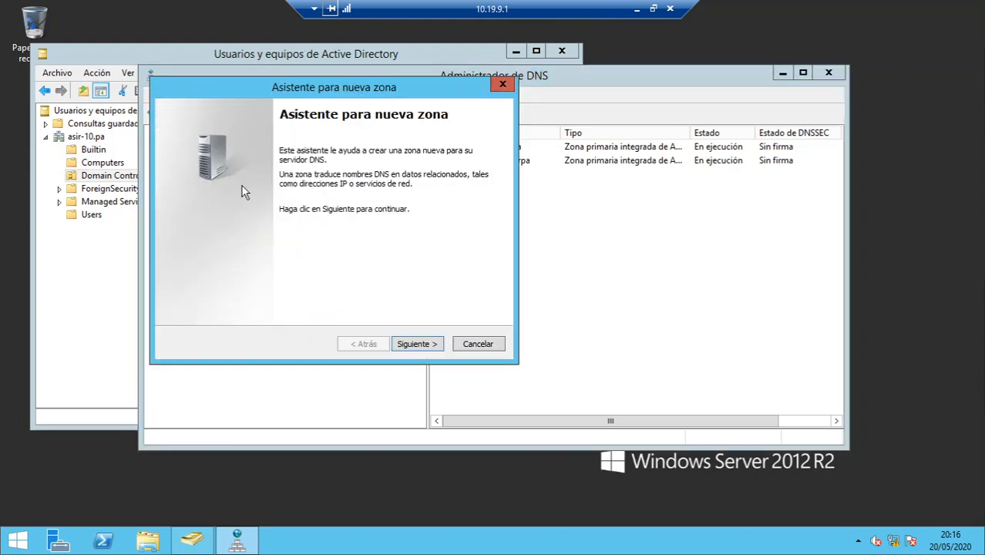
{"action": "left_click", "coordinate": [415, 345]}
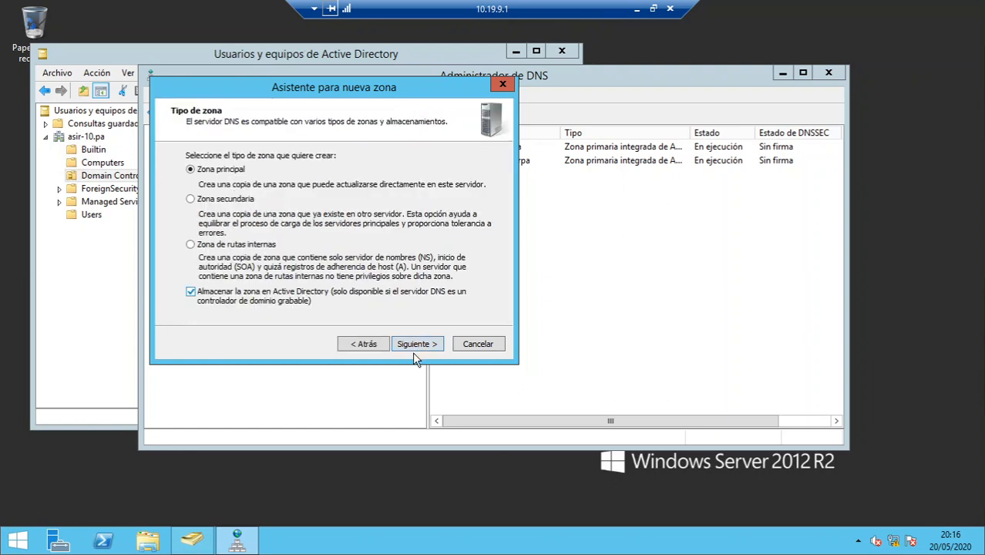
{"action": "left_click", "coordinate": [414, 351]}
{"action": "left_click", "coordinate": [415, 346]}
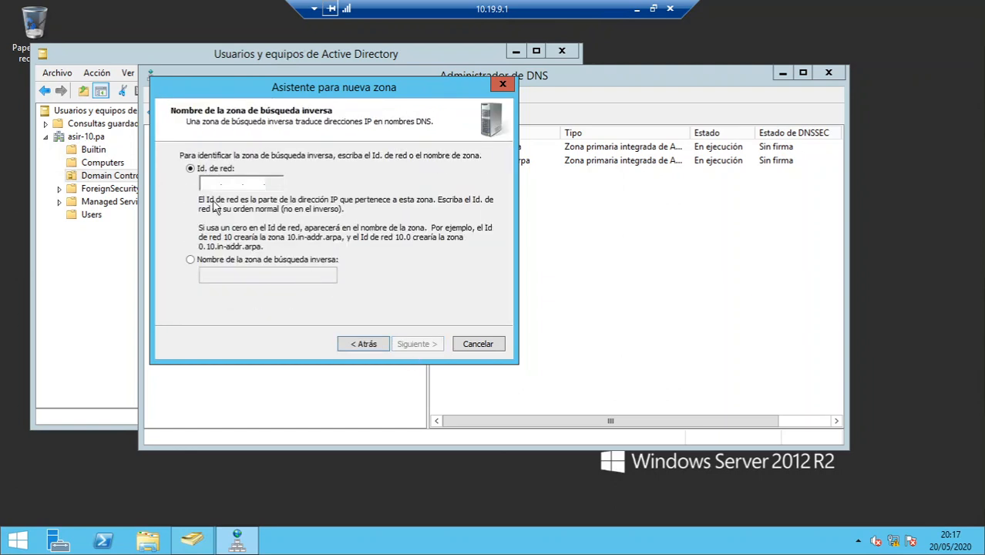
{"action": "type", "text": "1"}
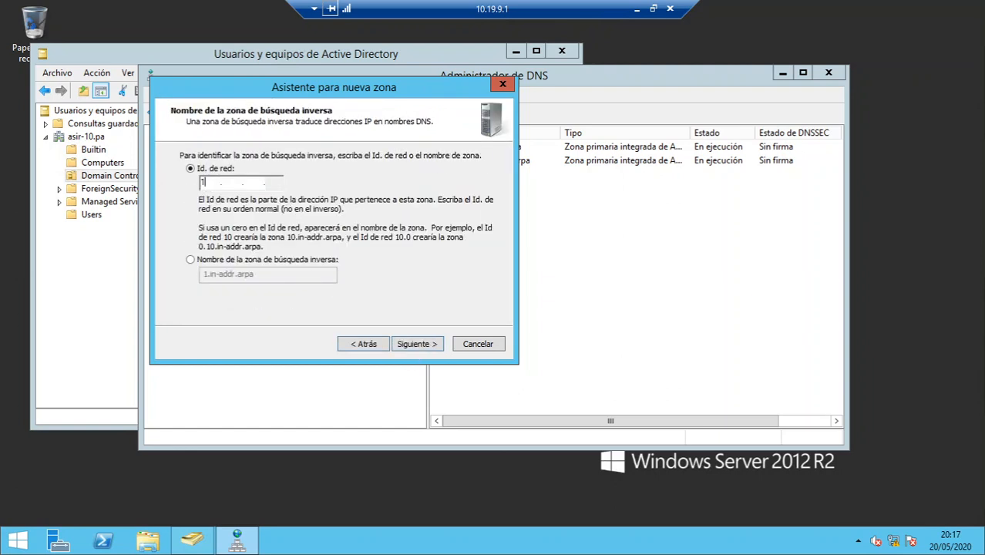
{"action": "type", "text": "72.16.10."}
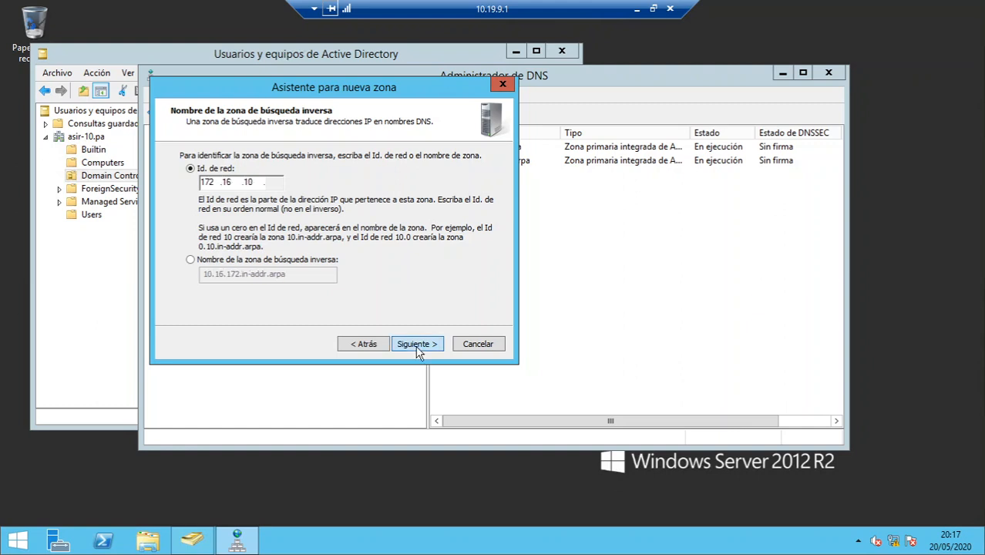
{"action": "left_click", "coordinate": [416, 344]}
{"action": "left_click", "coordinate": [416, 344]}
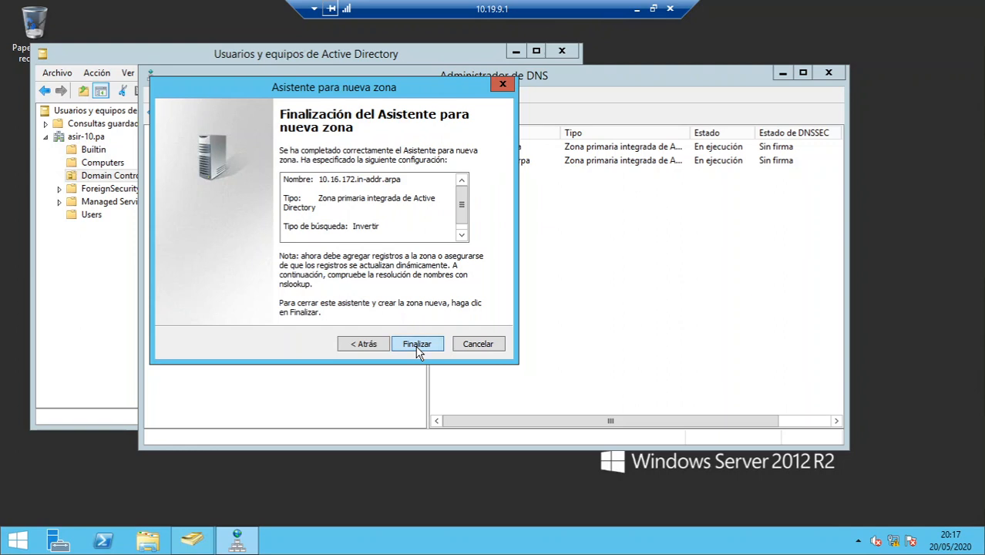
{"action": "left_click", "coordinate": [418, 344]}
- Create another Active Directory-stored primary IPv4 reverse lookup zone with network ID 192.168.10, keeping the wizard's default settings
{"action": "right_click", "coordinate": [248, 209]}
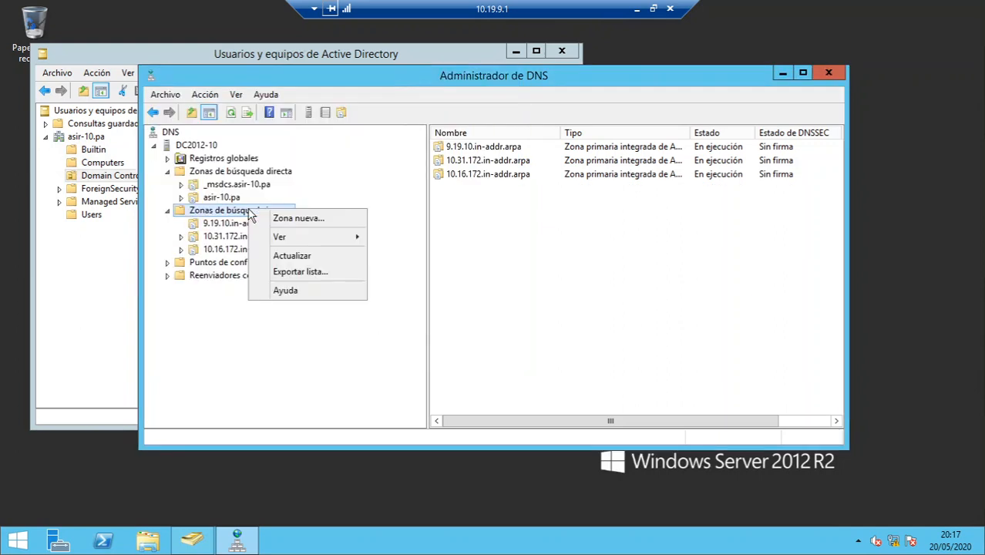
{"action": "left_click", "coordinate": [297, 219]}
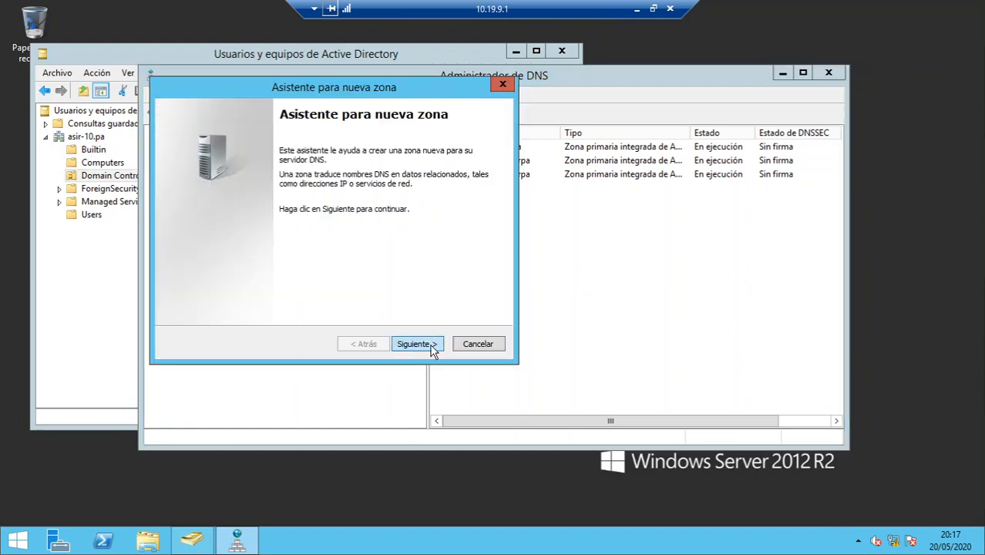
{"action": "left_click", "coordinate": [432, 350]}
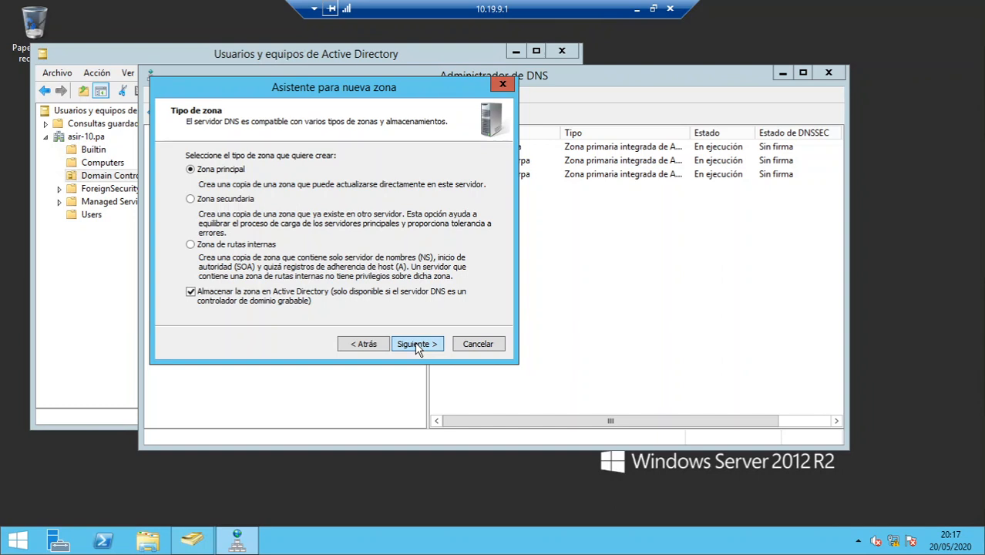
{"action": "left_click", "coordinate": [417, 349]}
{"action": "left_click", "coordinate": [417, 349]}
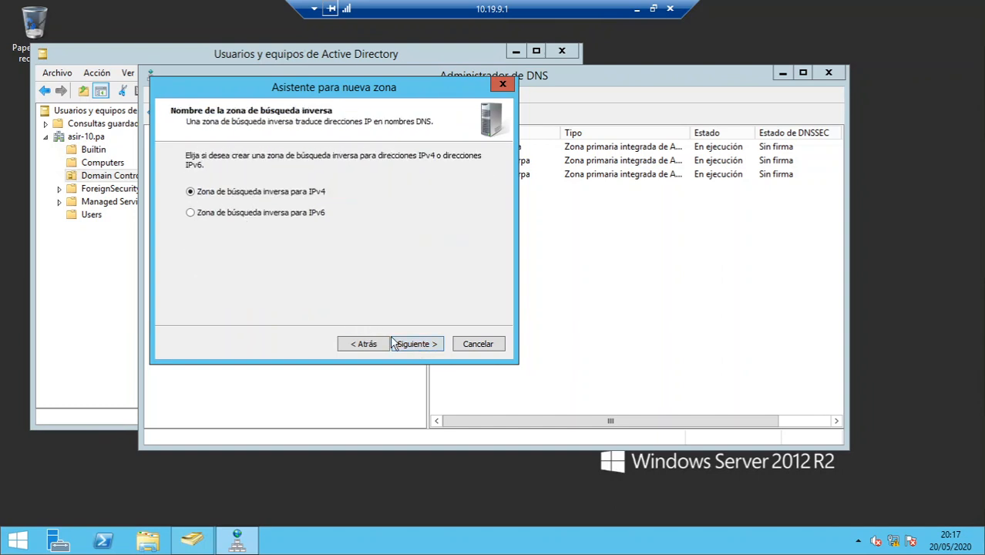
{"action": "left_click", "coordinate": [435, 346]}
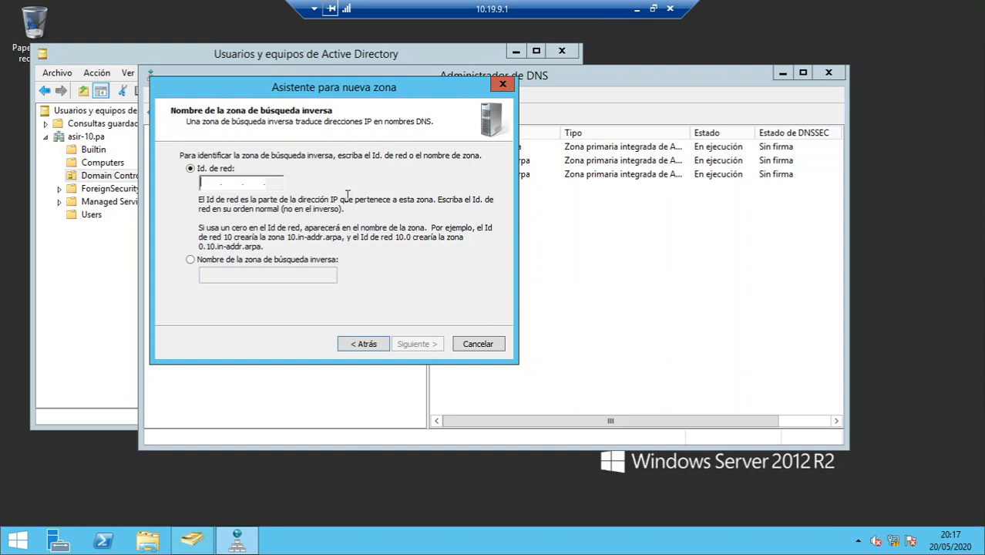
{"action": "type", "text": "192 .168 ."}
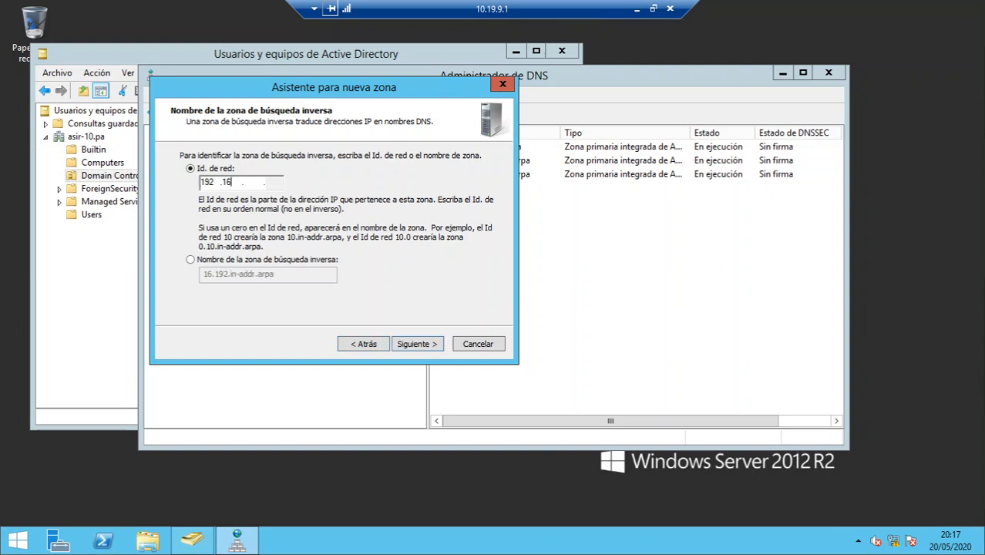
{"action": "type", "text": "10"}
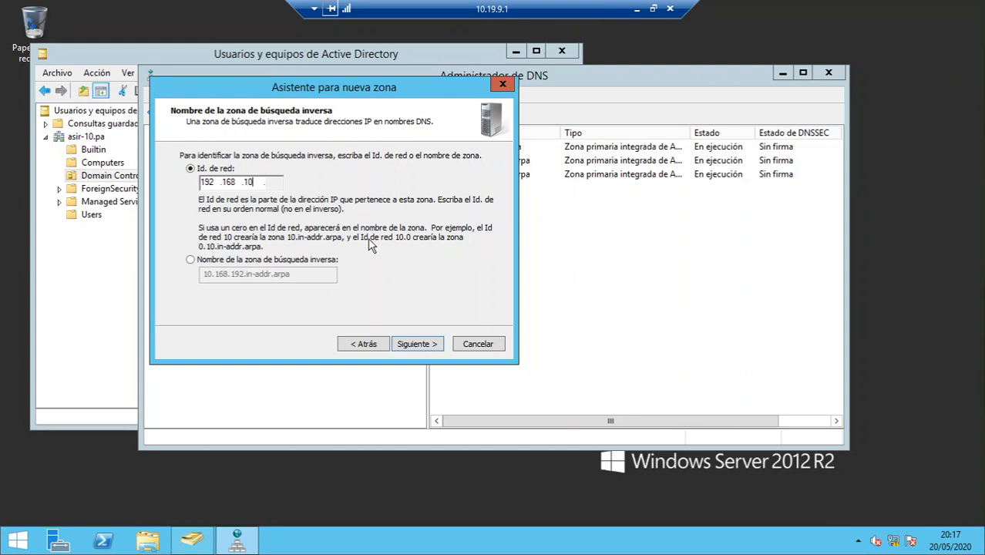
{"action": "left_click", "coordinate": [420, 346]}
{"action": "left_click", "coordinate": [420, 346]}
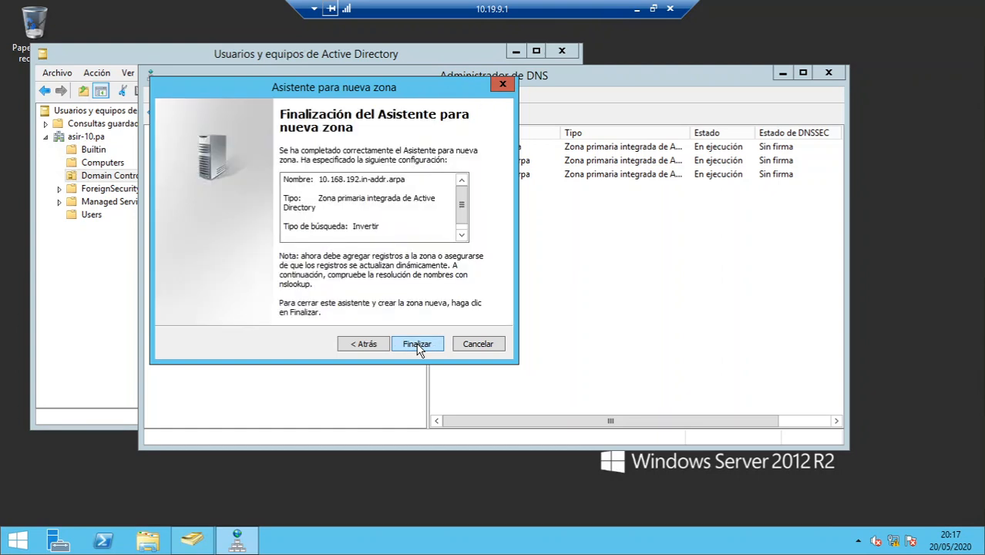
{"action": "left_click", "coordinate": [418, 345]}
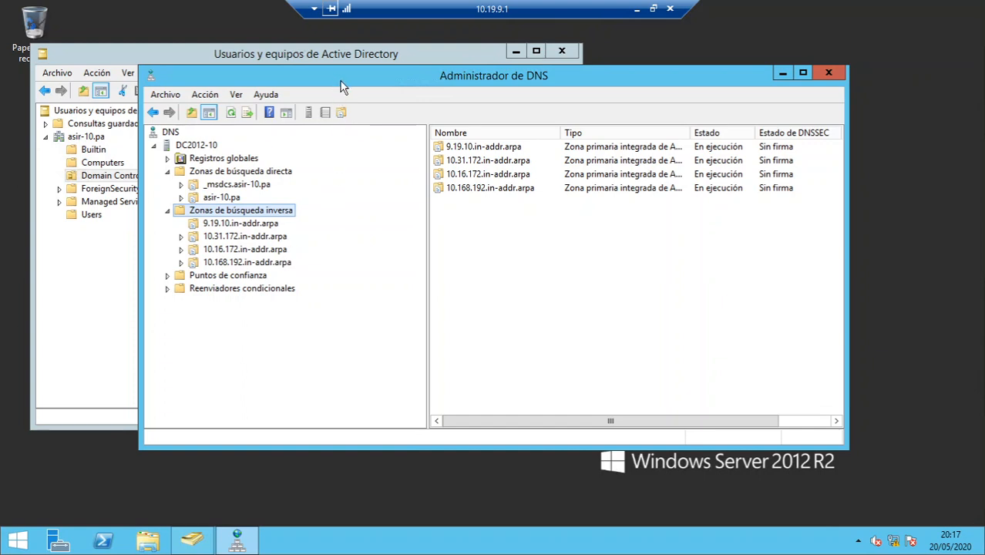
- In the asir-10.pa forward zone, enable updating of the associated PTR record for the dc2012-10 host record
{"action": "left_click_drag", "start_coordinate": [343, 86], "coordinate": [482, 151]}
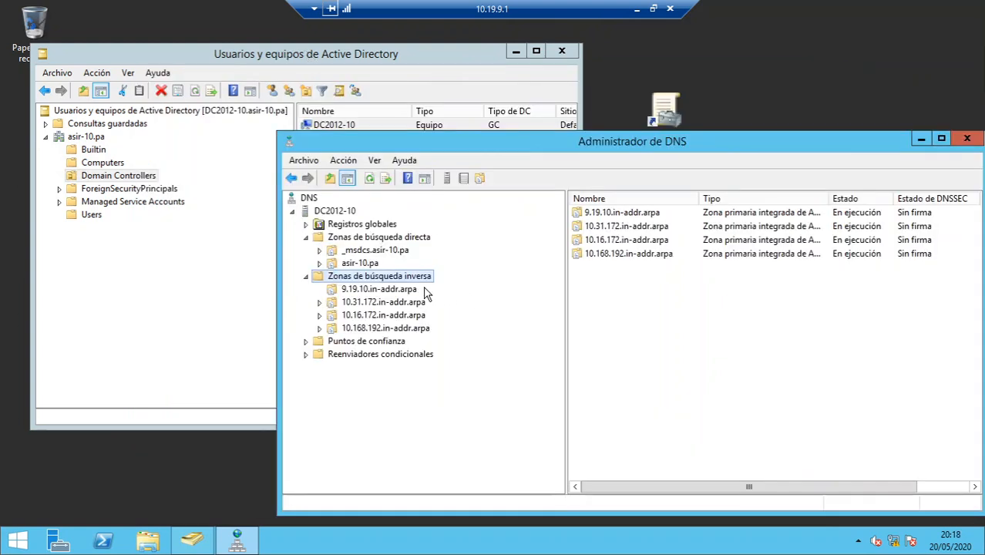
{"action": "left_click", "coordinate": [342, 263]}
{"action": "left_click_drag", "start_coordinate": [443, 144], "coordinate": [336, 121]}
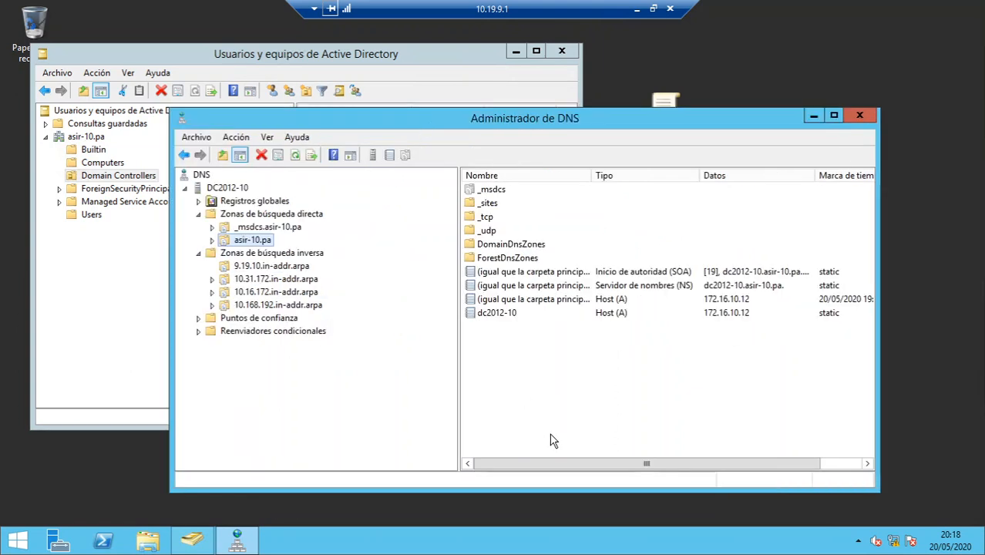
{"action": "left_click", "coordinate": [493, 313]}
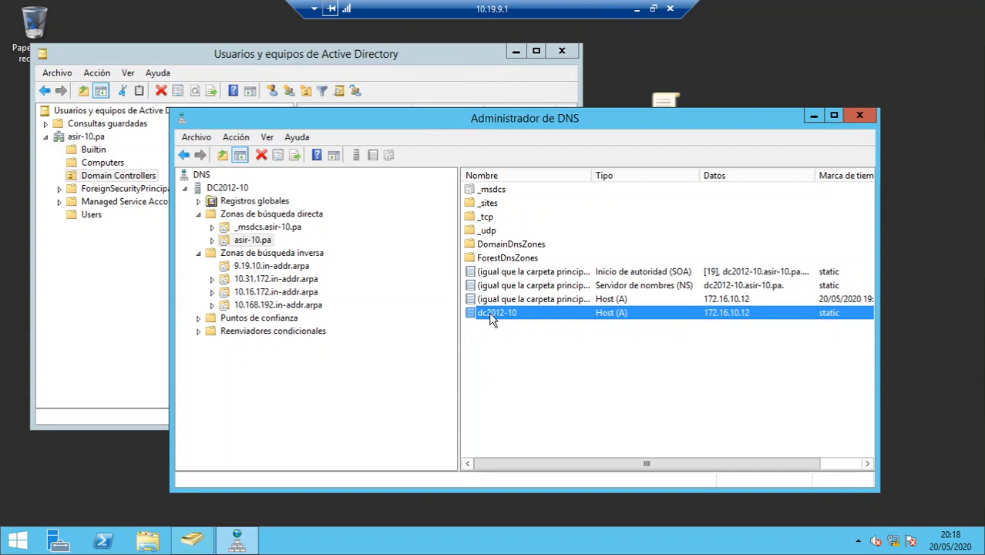
{"action": "double_click", "coordinate": [525, 316]}
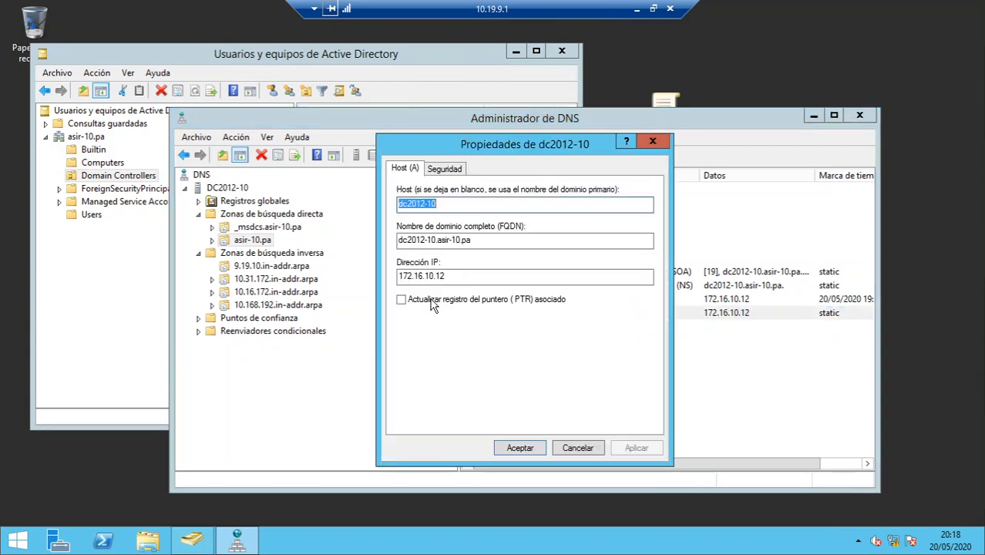
{"action": "left_click", "coordinate": [424, 304]}
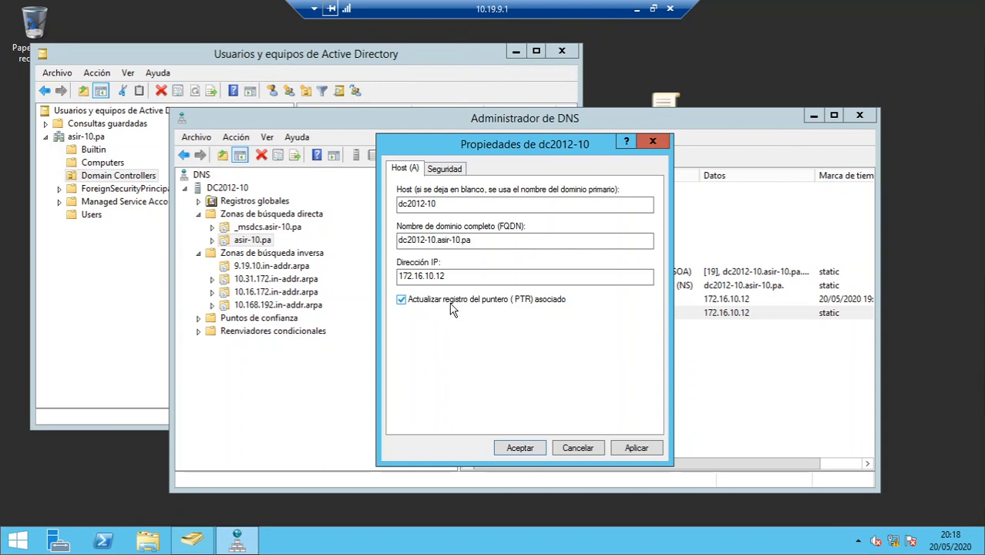
{"action": "left_click", "coordinate": [534, 446]}
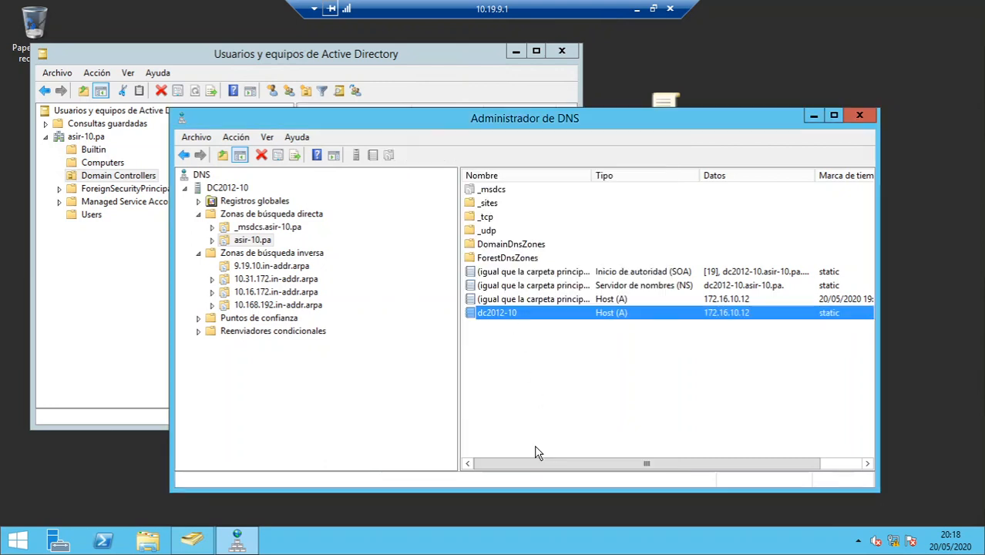
- Check the PTR record for 172.16.10.12 in the 10.16.172.in-addr.arpa zone and view the records of 9.19.10.in-addr.arpa
{"action": "left_click", "coordinate": [279, 294]}
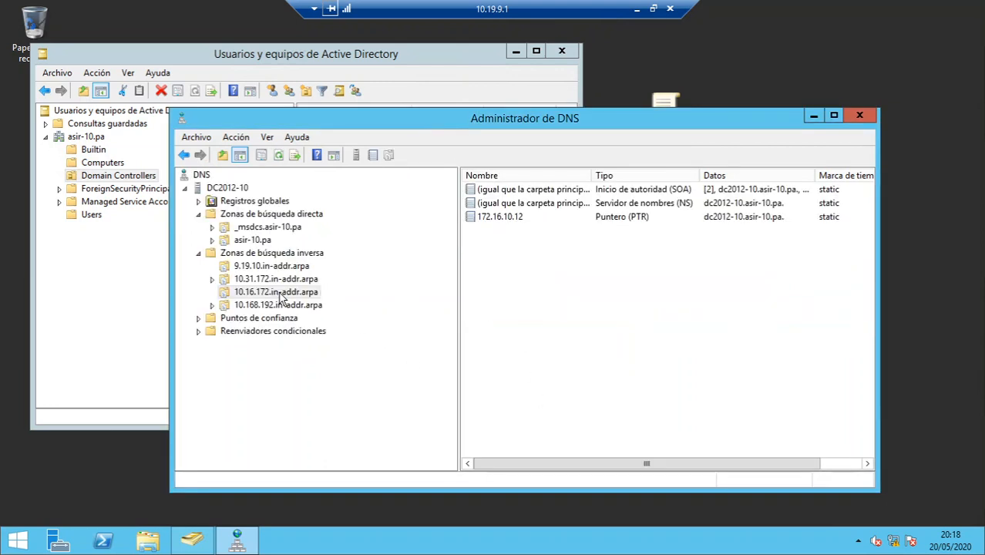
{"action": "double_click", "coordinate": [632, 219]}
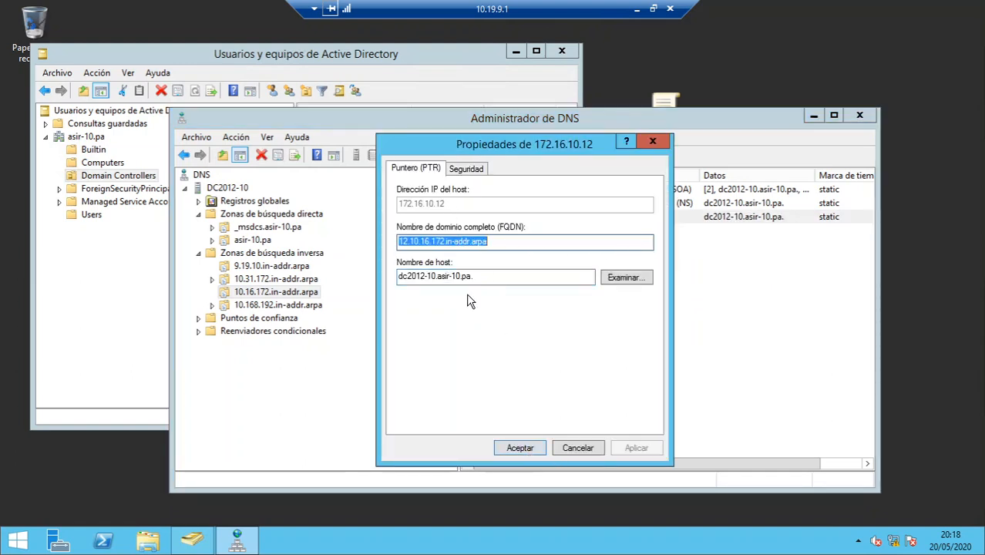
{"action": "left_click", "coordinate": [517, 454]}
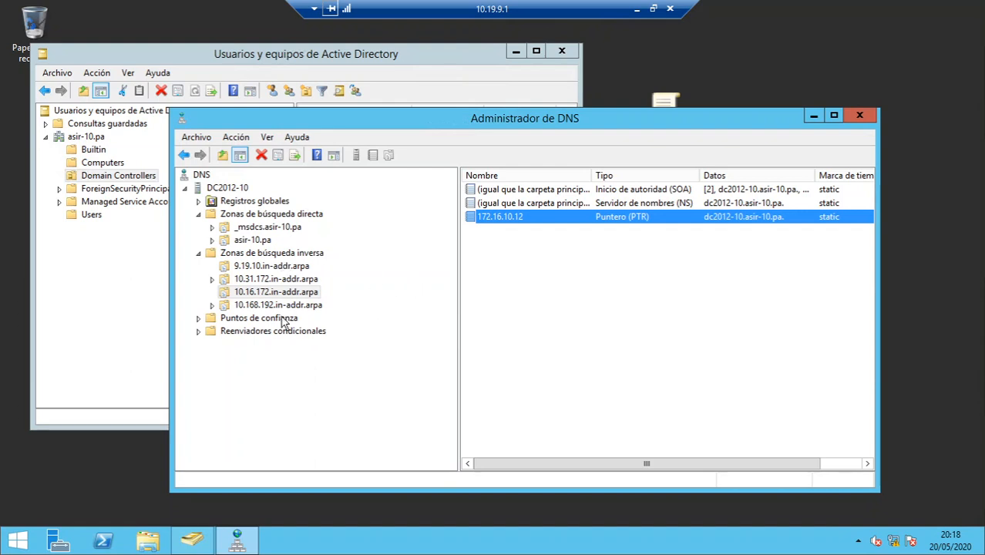
{"action": "left_click", "coordinate": [293, 267]}
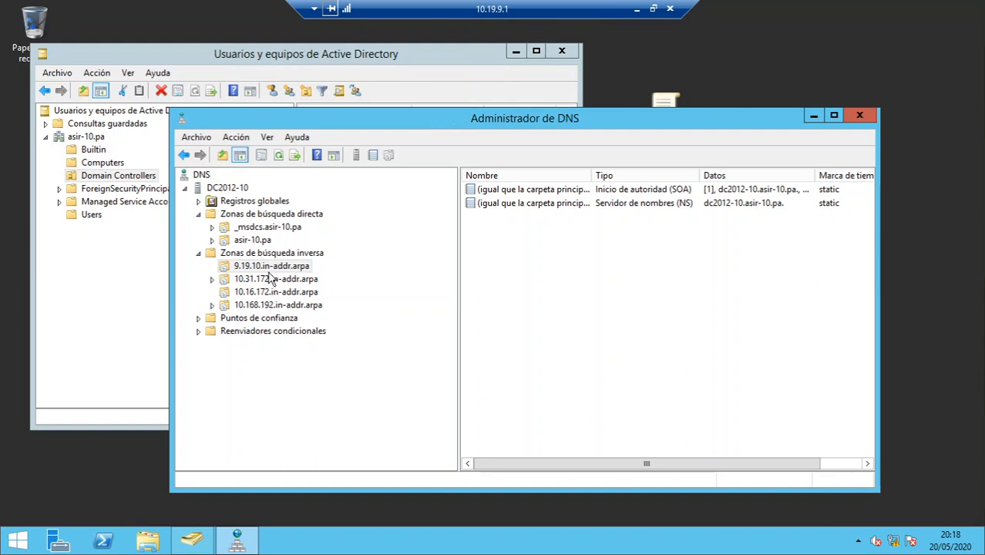
- Add a host record ROUTER-10 with IP address 10.19.9.1 and an associated PTR record to the asir-10.pa zone
{"action": "left_click", "coordinate": [254, 241]}
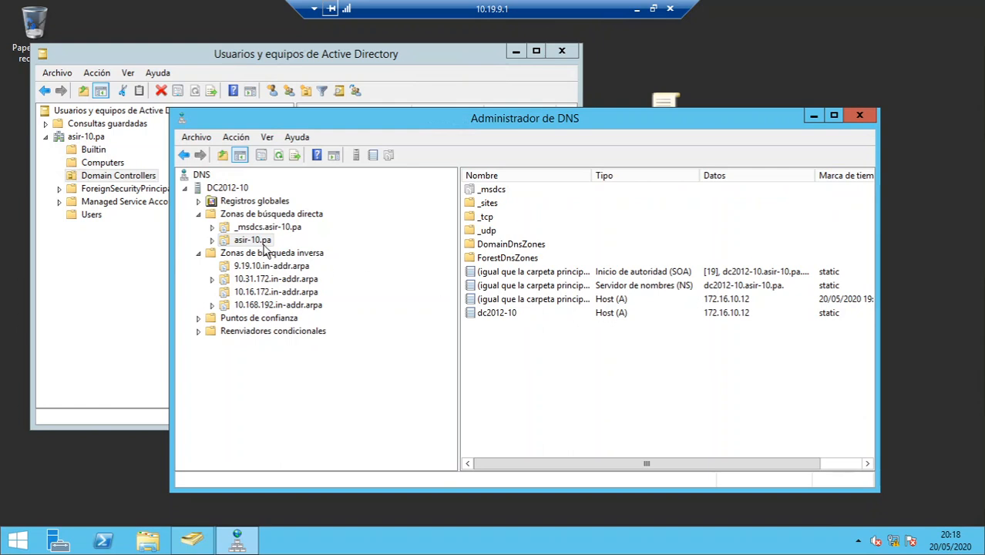
{"action": "right_click", "coordinate": [262, 247]}
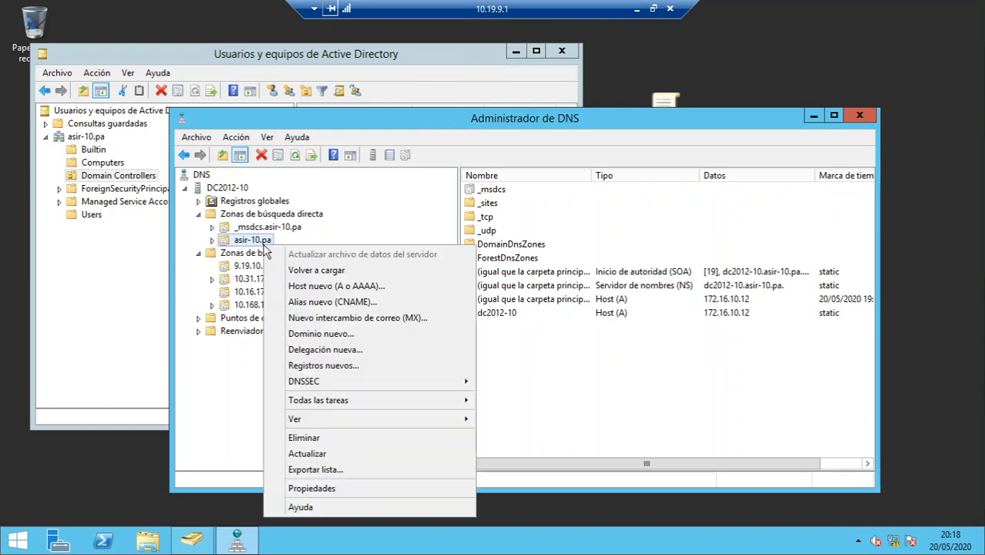
{"action": "left_click", "coordinate": [327, 288]}
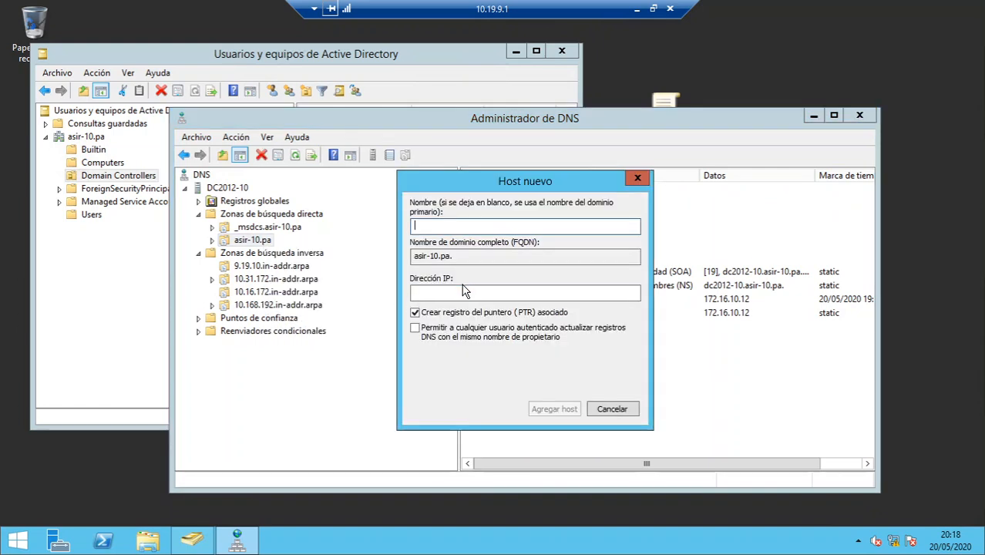
{"action": "type", "text": "ROUTER-10"}
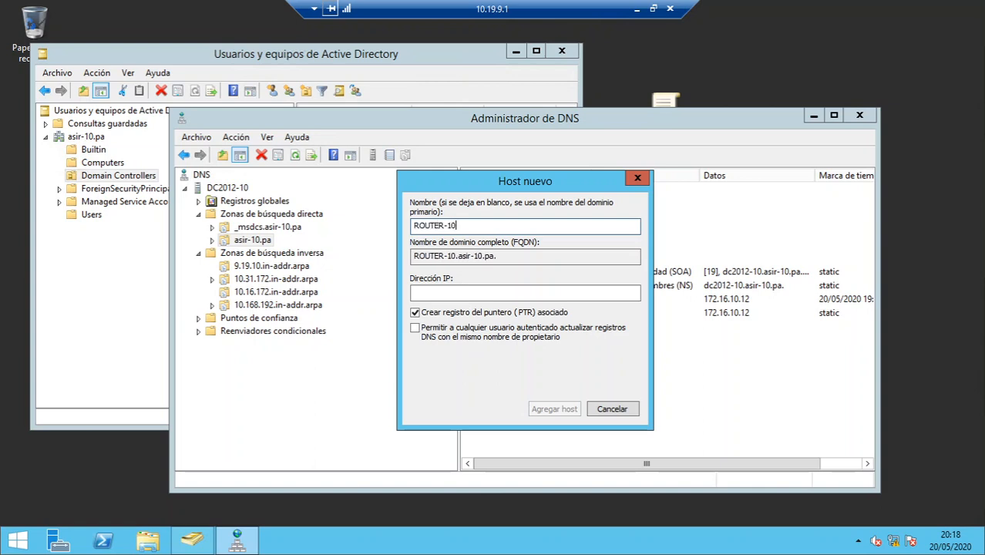
{"action": "key", "text": "Tab"}
{"action": "key", "text": "Tab"}
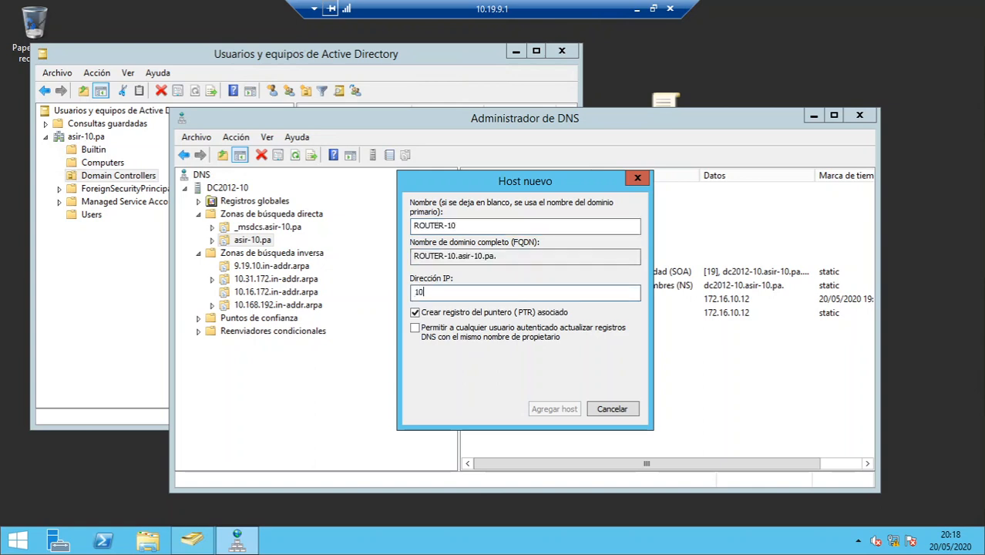
{"action": "type", "text": "10.19.9.1"}
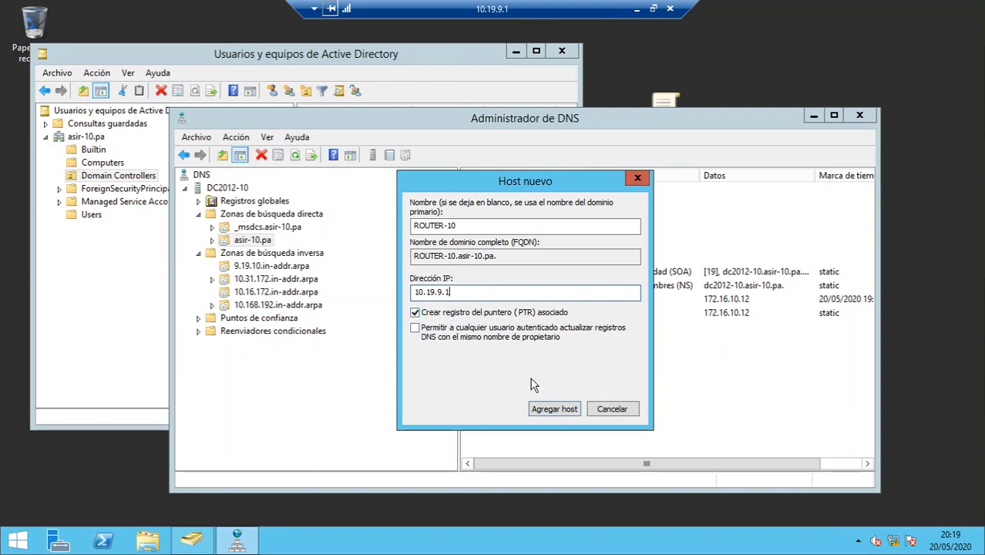
{"action": "left_click", "coordinate": [554, 409]}
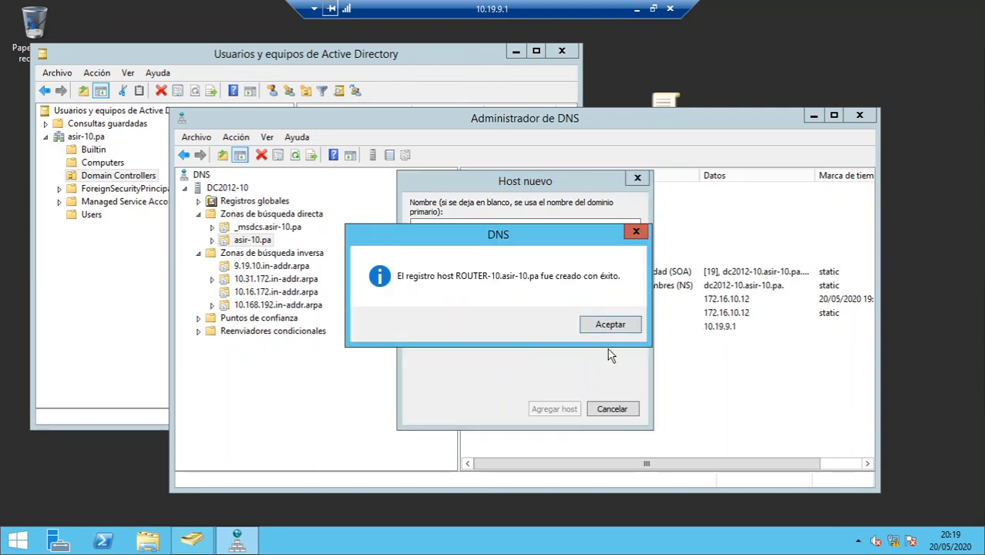
{"action": "left_click", "coordinate": [609, 325]}
{"action": "left_click", "coordinate": [612, 409]}
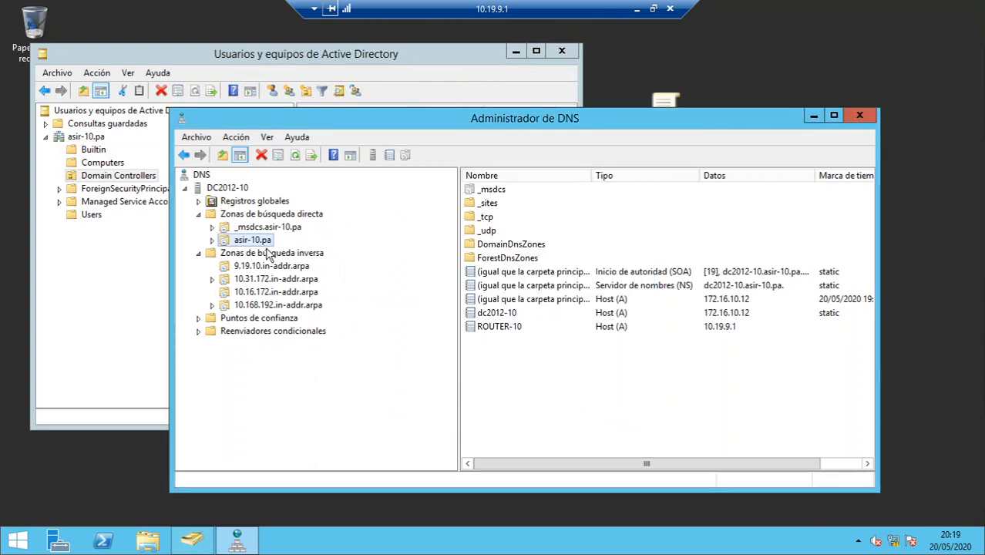
- Add a host record ROUTER-10 with IP address 172.31.10.1 and an associated PTR record to the asir-10.pa zone
{"action": "right_click", "coordinate": [264, 242]}
{"action": "left_click", "coordinate": [318, 285]}
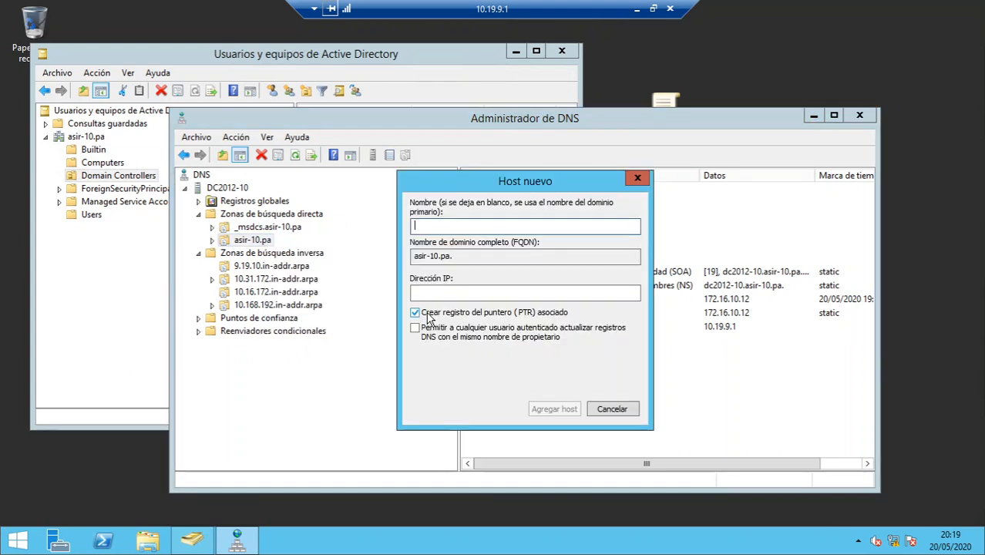
{"action": "type", "text": "ROUTER"}
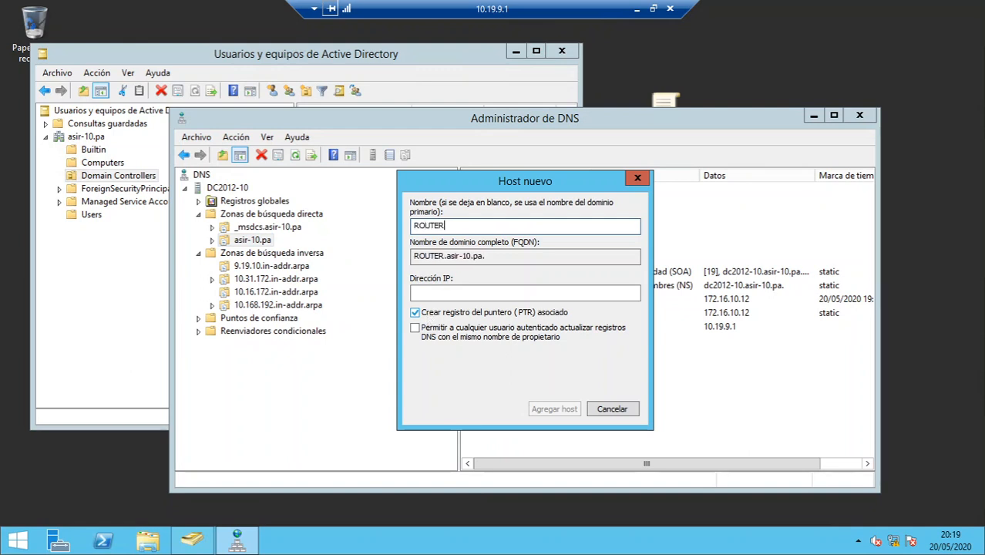
{"action": "type", "text": "-10"}
{"action": "key", "text": "Tab"}
{"action": "key", "text": "Tab"}
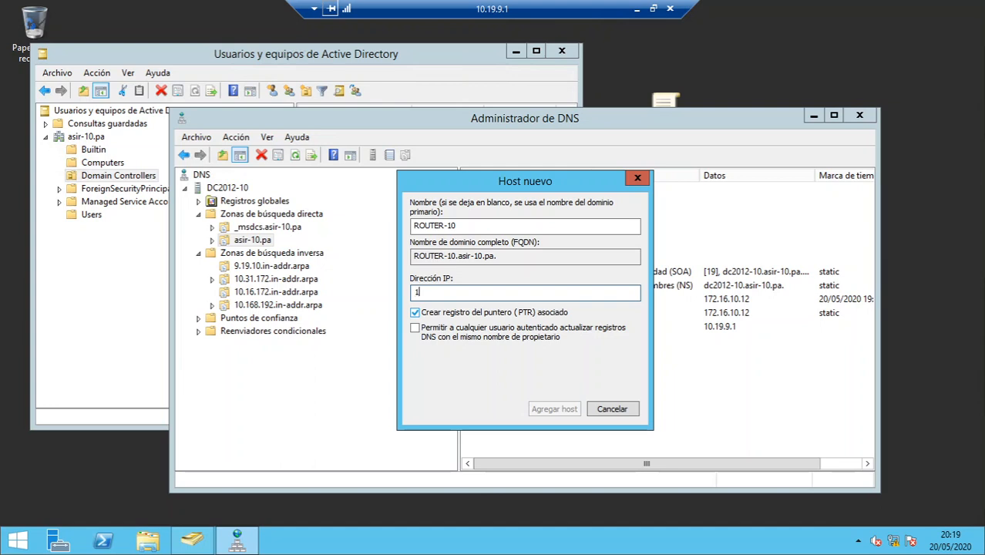
{"action": "type", "text": "172.31.10.1"}
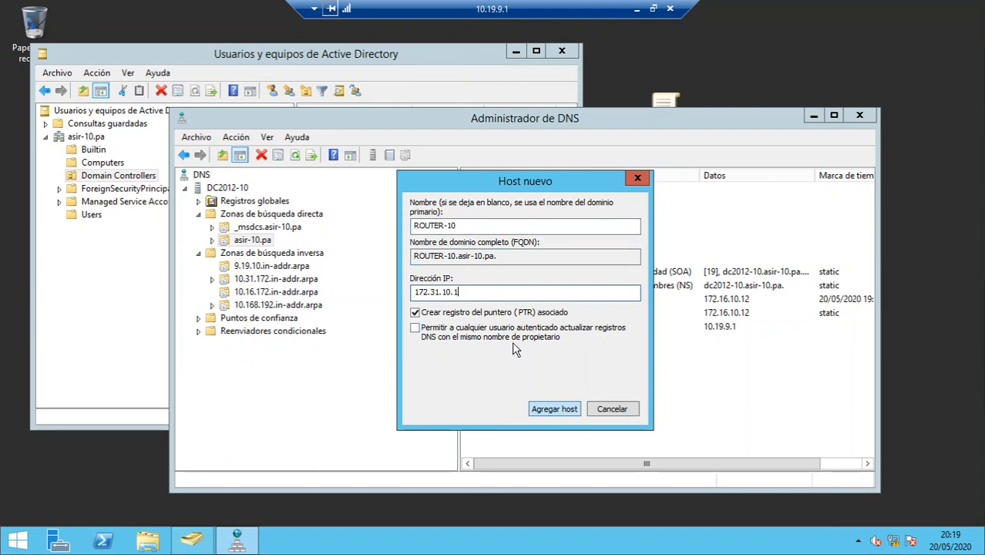
{"action": "left_click", "coordinate": [545, 409]}
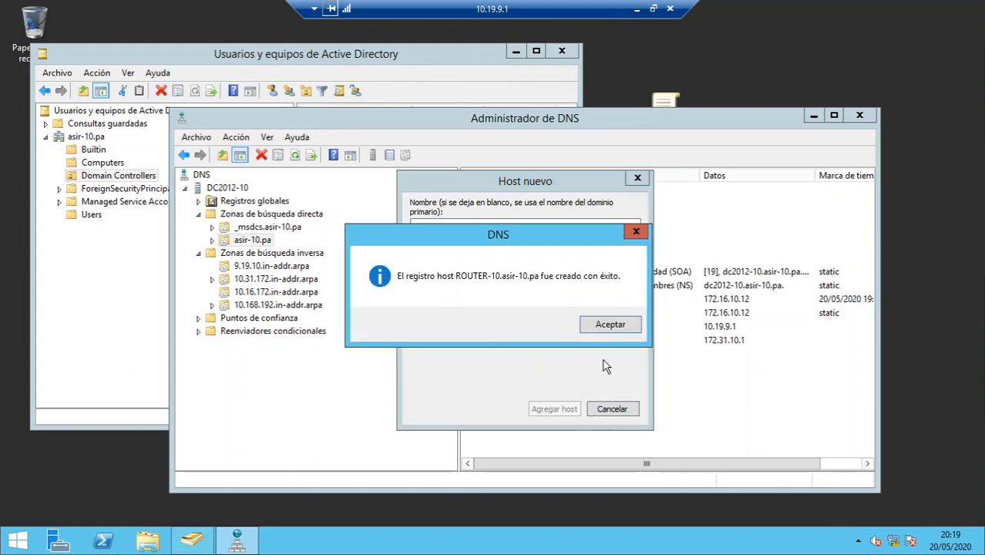
{"action": "left_click", "coordinate": [601, 332]}
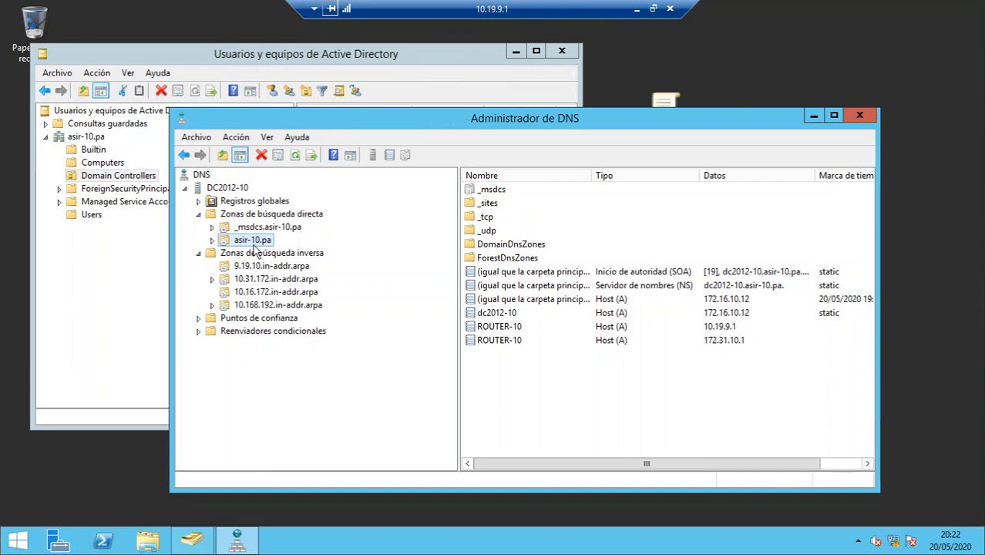
- Add another ROUTER-10 host record to the asir-10.pa zone with IP address 172.16.10.1 and an associated PTR record
{"action": "right_click", "coordinate": [252, 243]}
{"action": "left_click", "coordinate": [332, 288]}
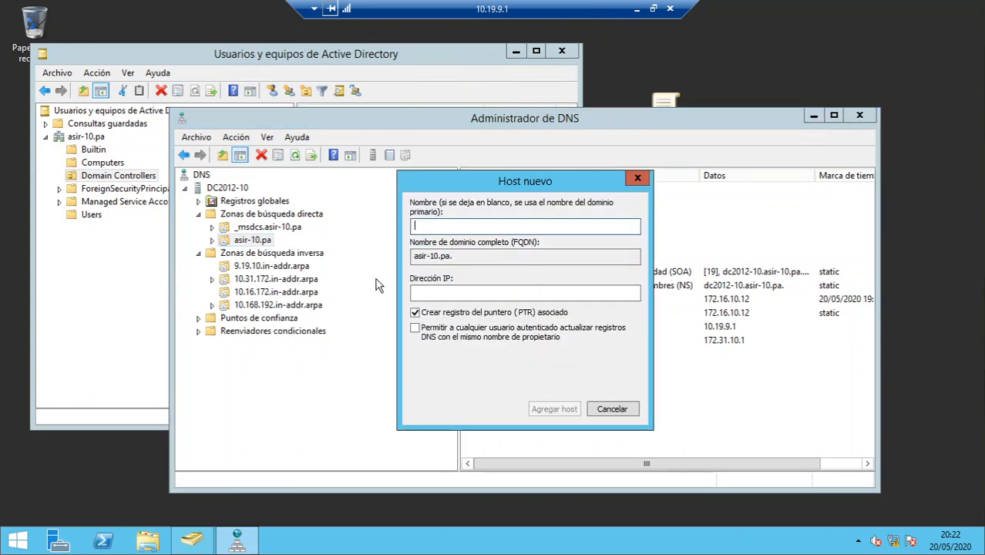
{"action": "type", "text": "ROUTER-"}
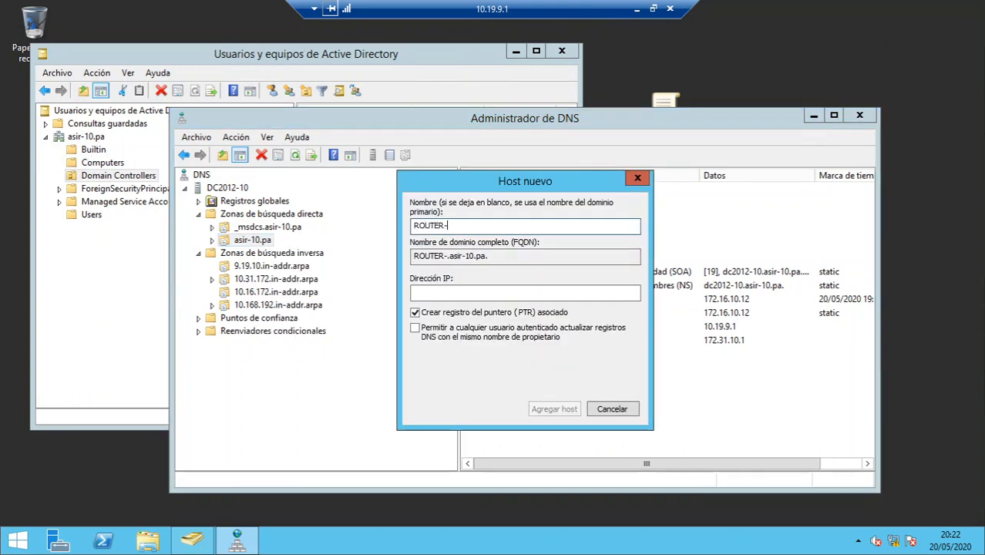
{"action": "type", "text": "10"}
{"action": "key", "text": "Tab"}
{"action": "key", "text": "Tab"}
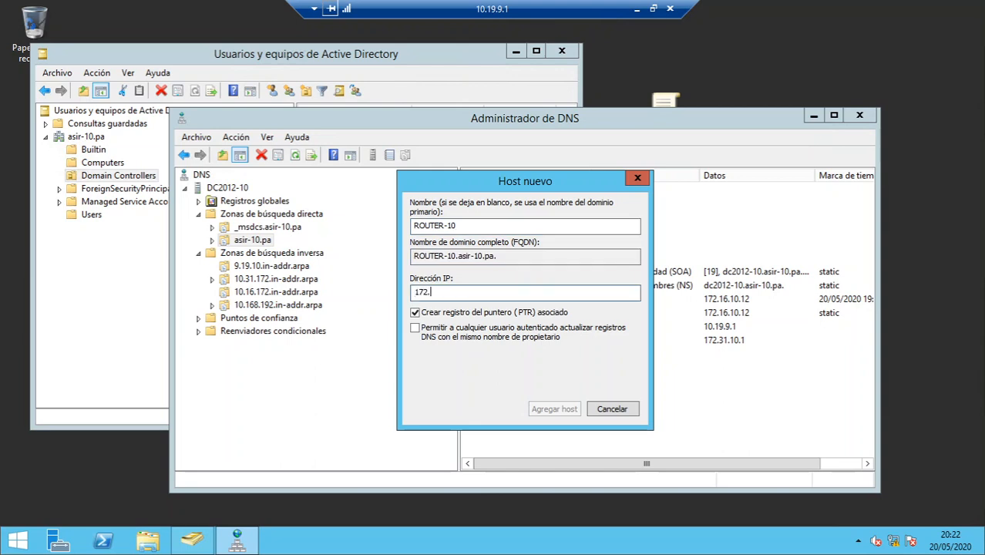
{"action": "type", "text": "172.16.10.1"}
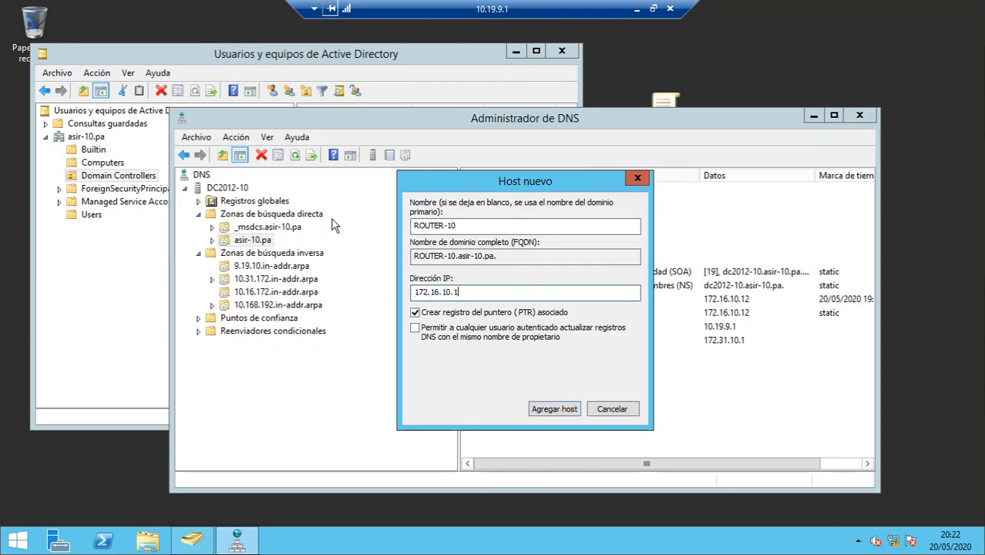
{"action": "left_click", "coordinate": [559, 411]}
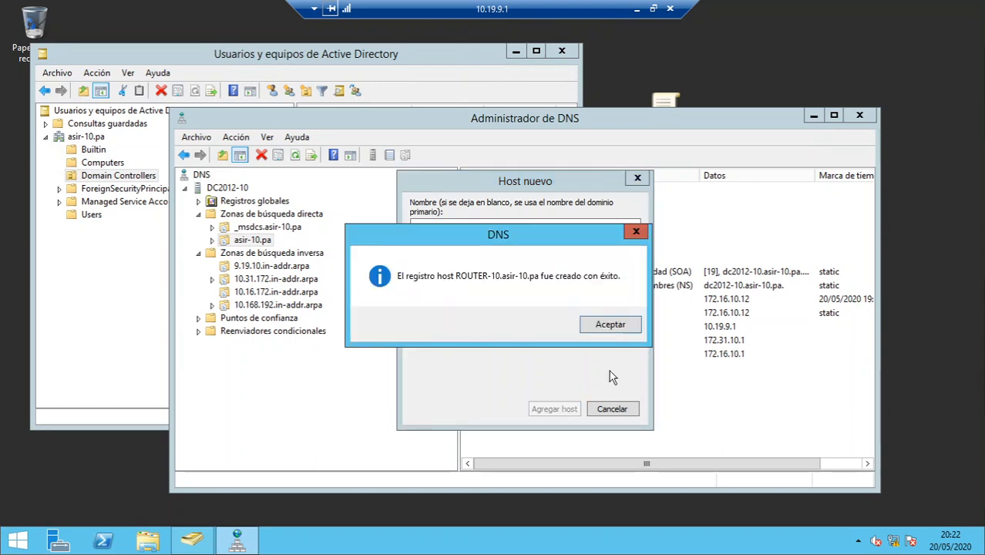
{"action": "left_click", "coordinate": [609, 326]}
- Add a ROUTER-10 host record for IP address 192.168.10.1 with an associated PTR record and finish adding hosts
{"action": "type", "text": "R"}
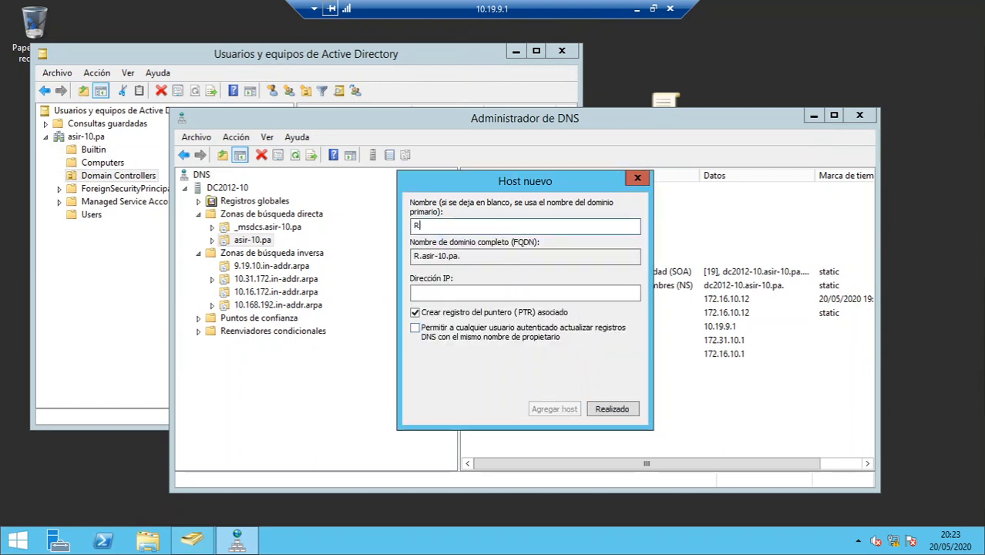
{"action": "type", "text": "OUTER-10"}
{"action": "key", "text": "Tab"}
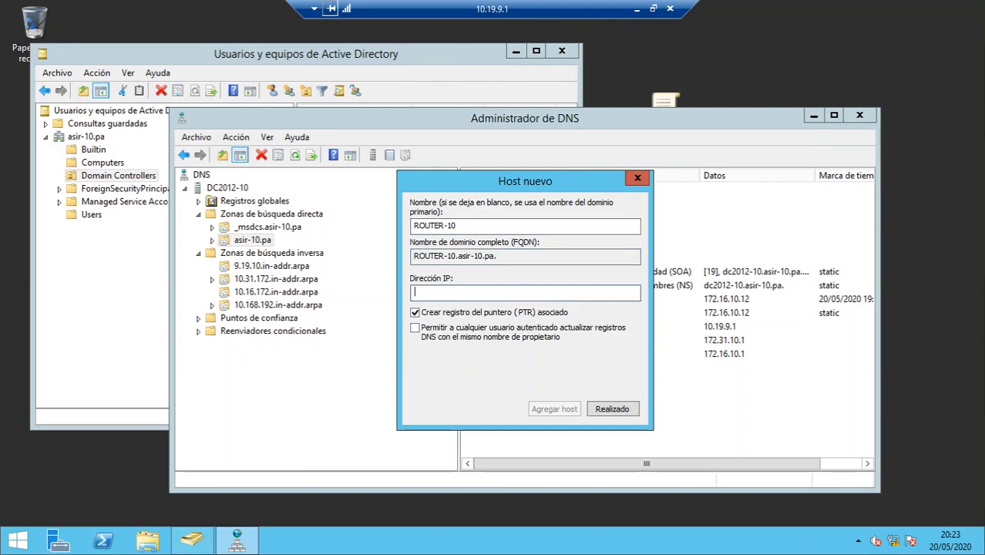
{"action": "type", "text": "192.168.10.1"}
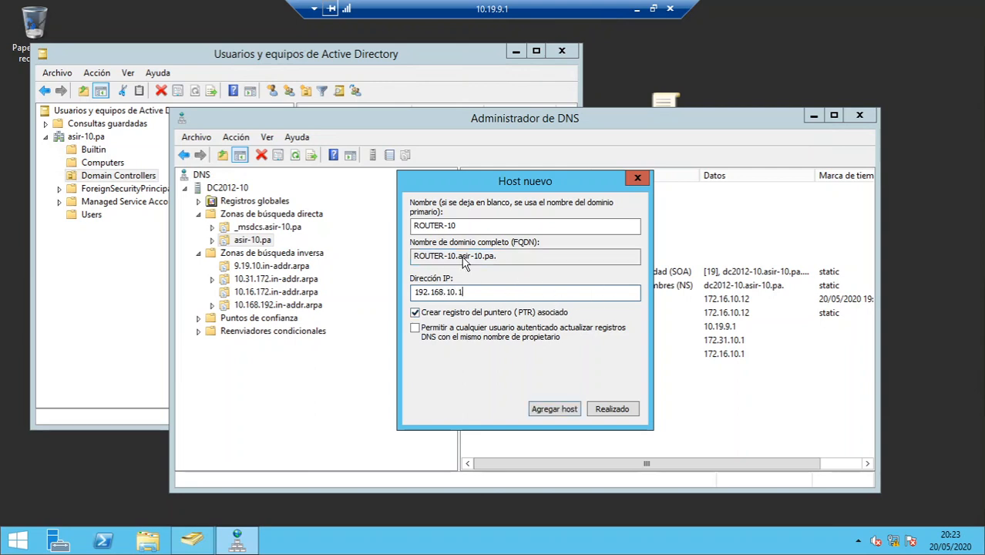
{"action": "left_click", "coordinate": [550, 409]}
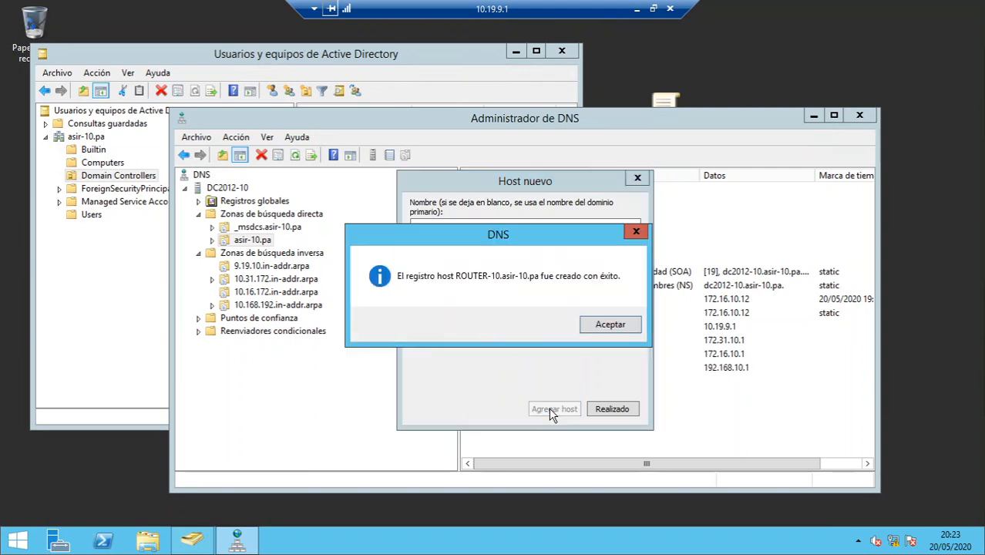
{"action": "left_click", "coordinate": [611, 324]}
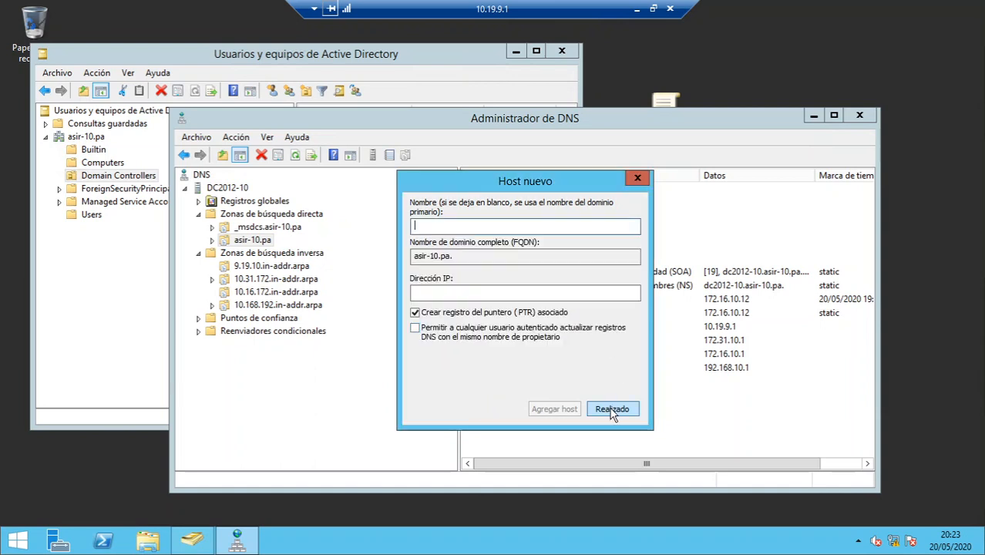
{"action": "left_click", "coordinate": [612, 410]}
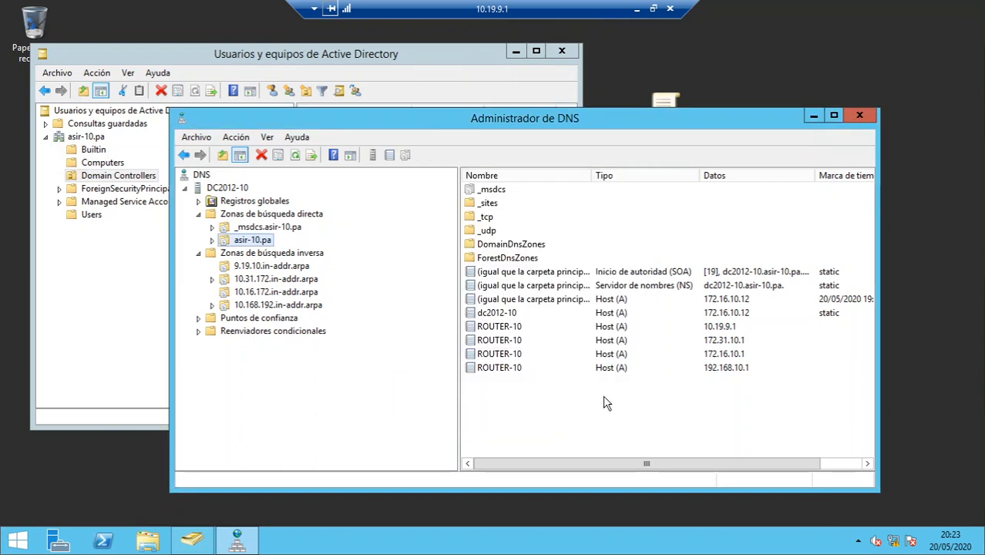
- Refresh the 9.19.10.in-addr.arpa reverse zone and check the PTR record for 10.19.9.1
{"action": "left_click", "coordinate": [520, 328]}
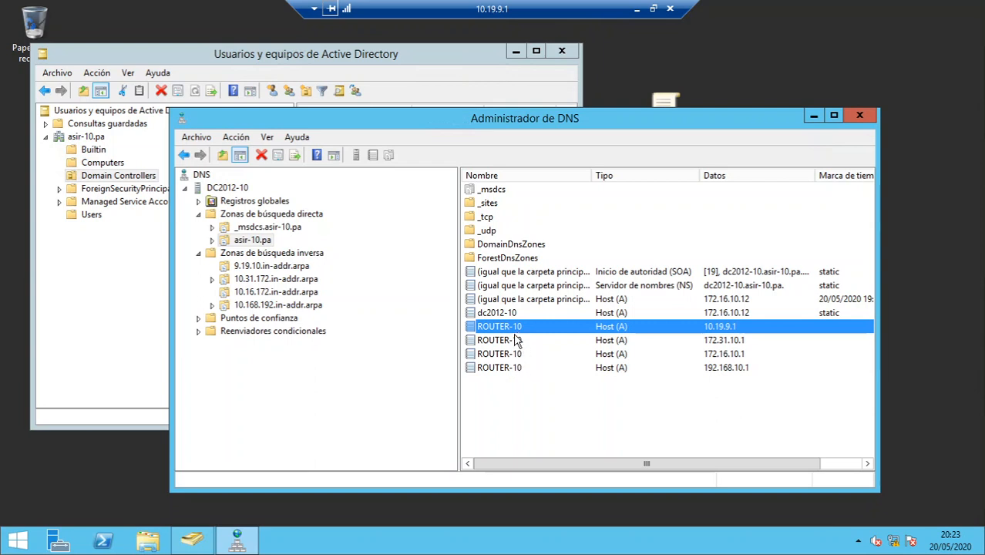
{"action": "left_click", "coordinate": [290, 266]}
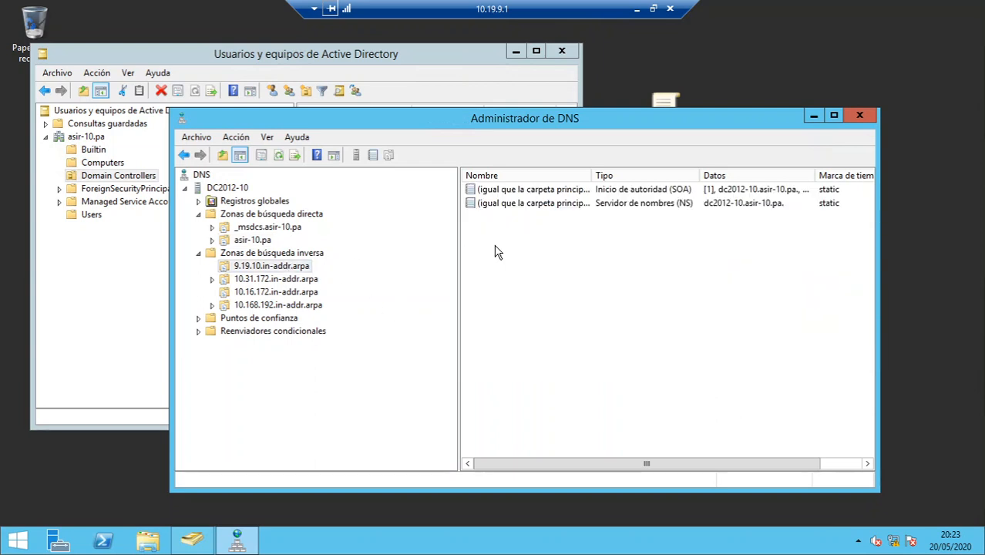
{"action": "right_click", "coordinate": [296, 269]}
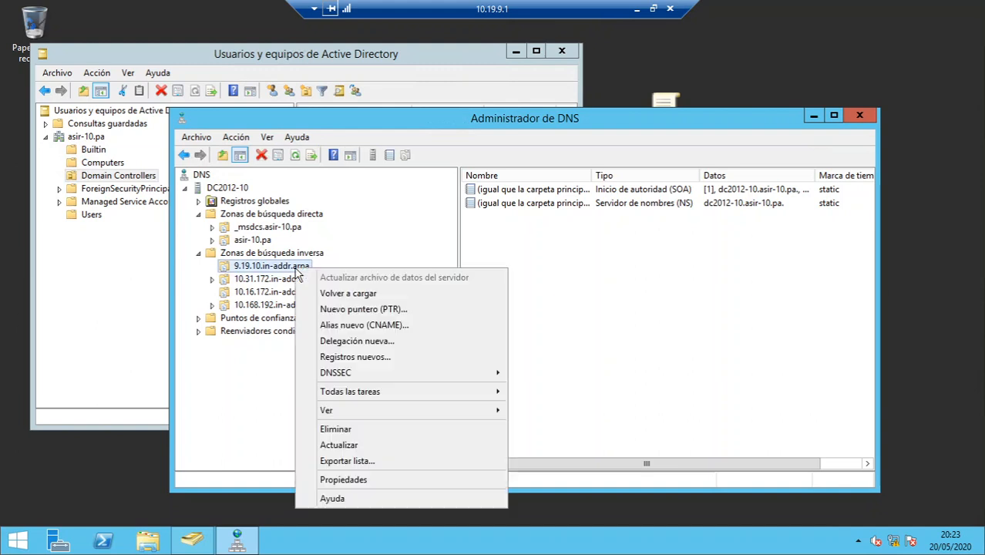
{"action": "left_click", "coordinate": [344, 445]}
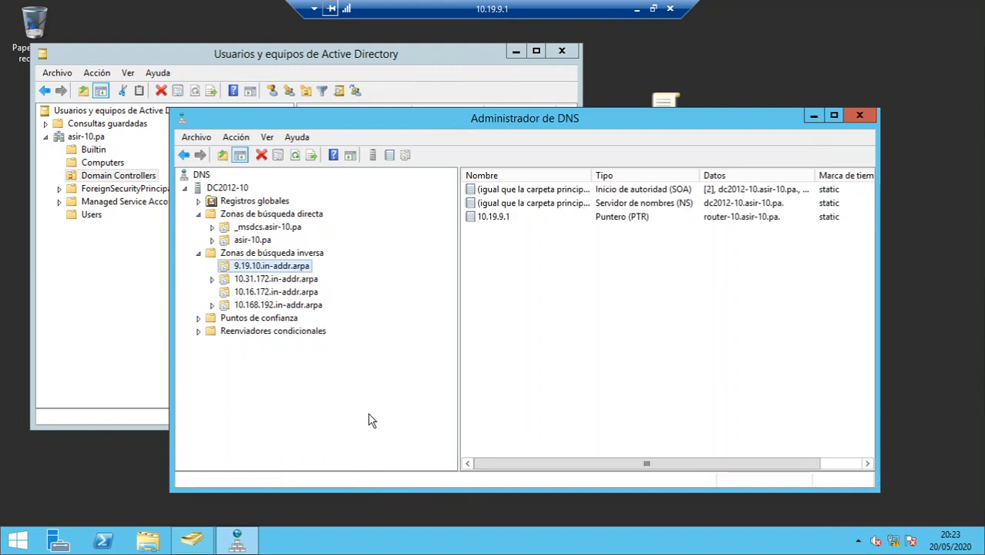
{"action": "left_click", "coordinate": [637, 218]}
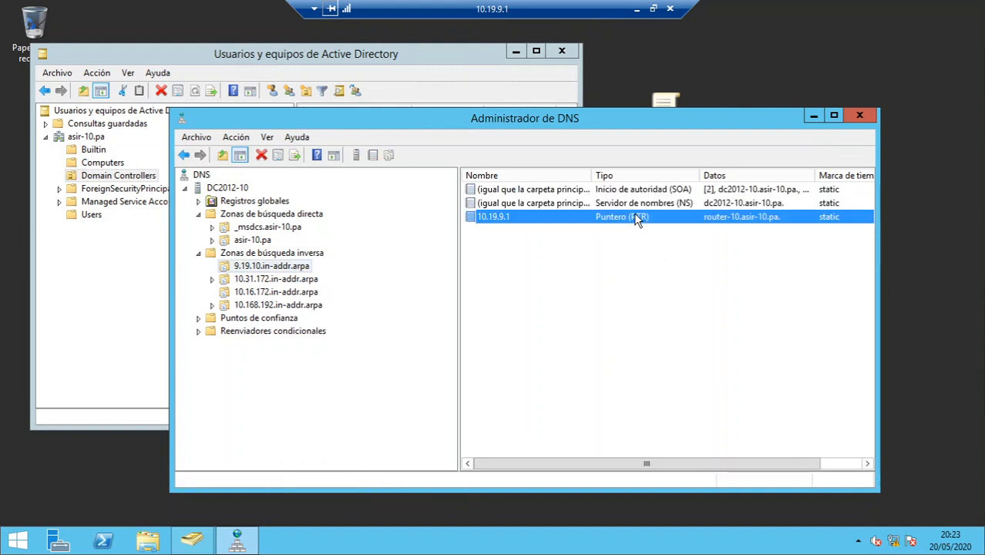
- Check the router's PTR records in the remaining reverse zones, refreshing 10.16.172.in-addr.arpa, and return to the asir-10.pa zone
{"action": "left_click", "coordinate": [305, 279]}
{"action": "left_click", "coordinate": [308, 293]}
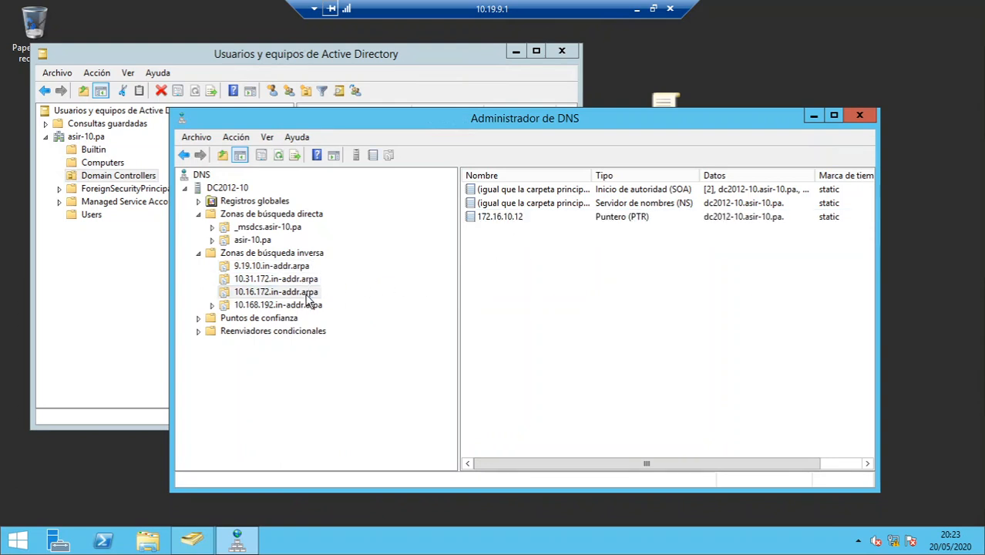
{"action": "right_click", "coordinate": [307, 299]}
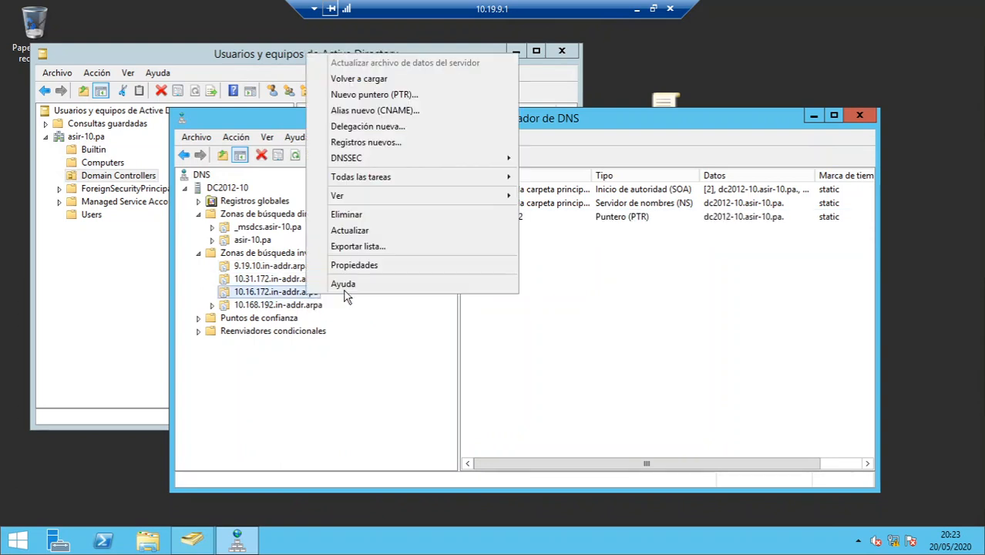
{"action": "left_click", "coordinate": [374, 234]}
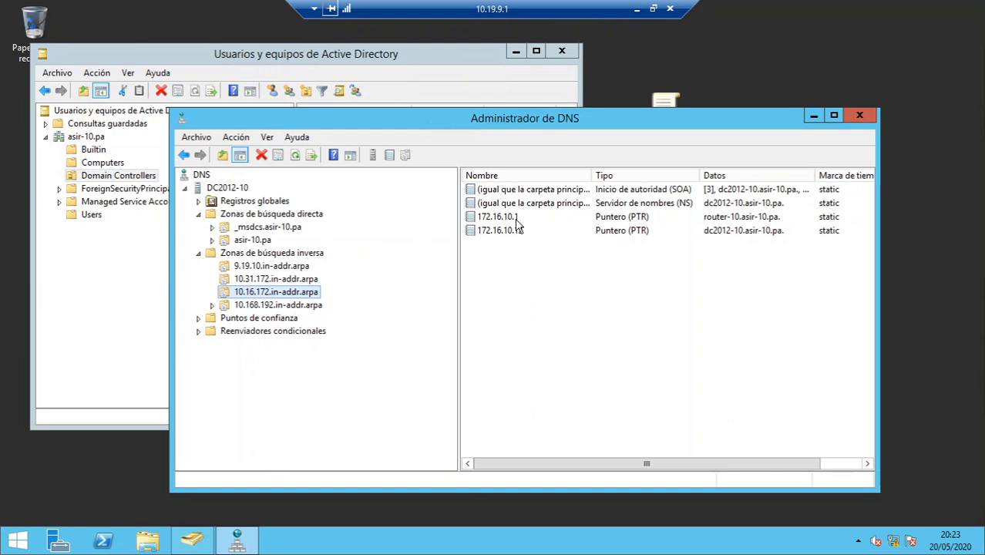
{"action": "left_click", "coordinate": [308, 306]}
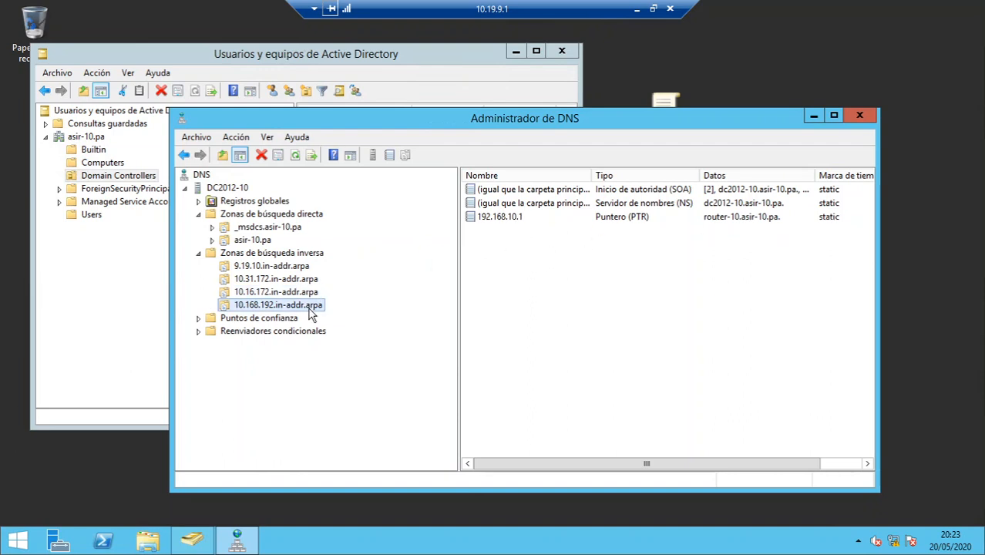
{"action": "left_click", "coordinate": [261, 242]}
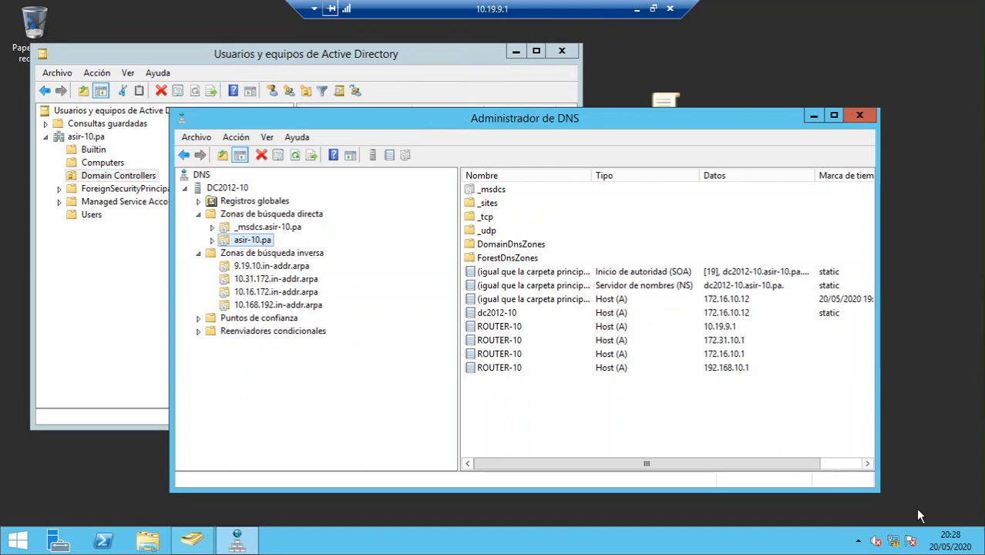
- Review the Ethernet adapter's IPv4 address, gateway and DNS server settings, and switch back to DNS Manager
{"action": "right_click", "coordinate": [894, 544]}
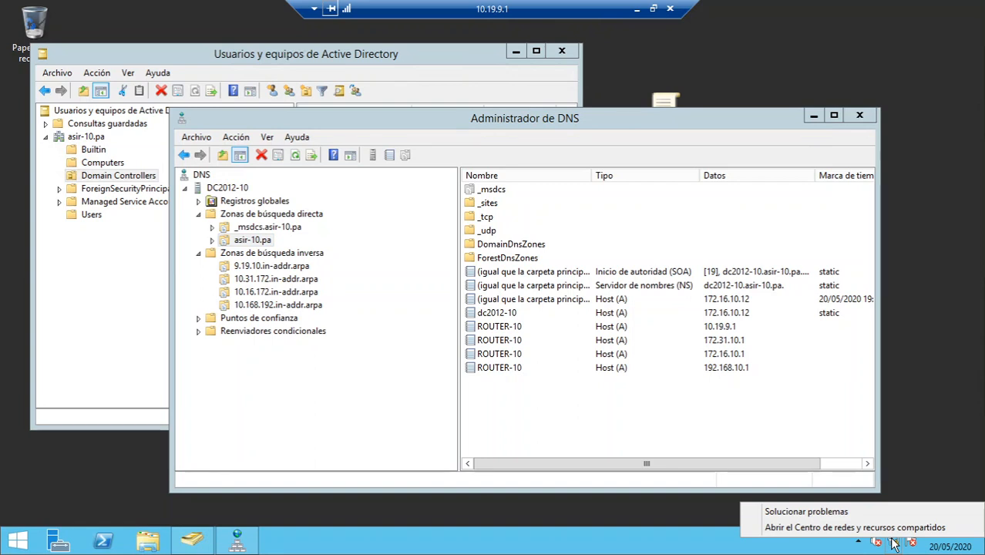
{"action": "left_click", "coordinate": [891, 529]}
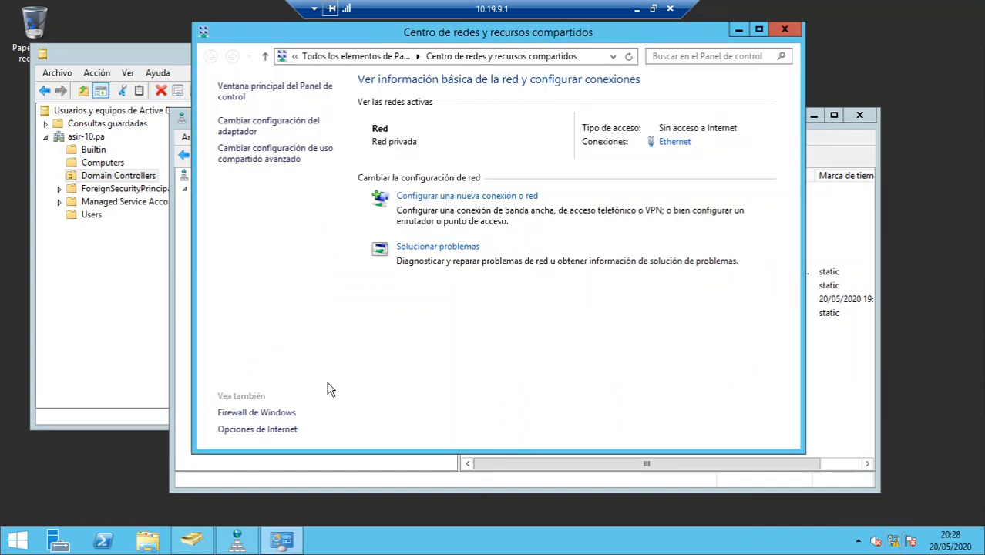
{"action": "left_click", "coordinate": [273, 140]}
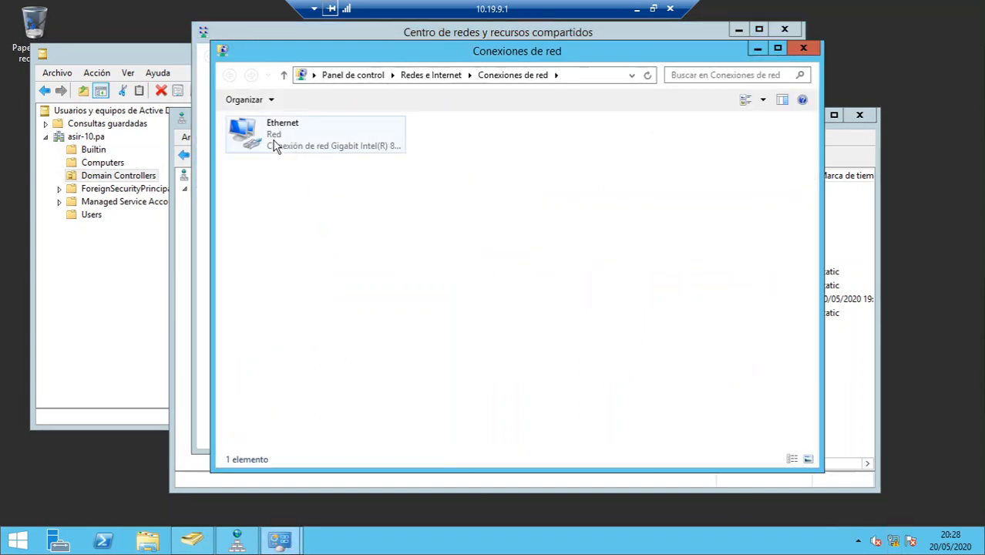
{"action": "right_click", "coordinate": [273, 140]}
{"action": "left_click", "coordinate": [354, 269]}
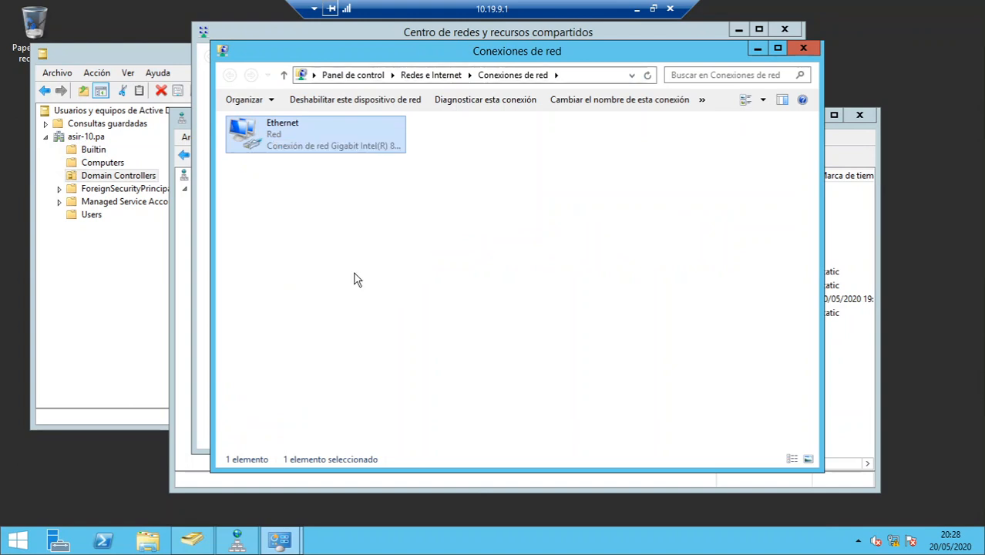
{"action": "left_click", "coordinate": [369, 315]}
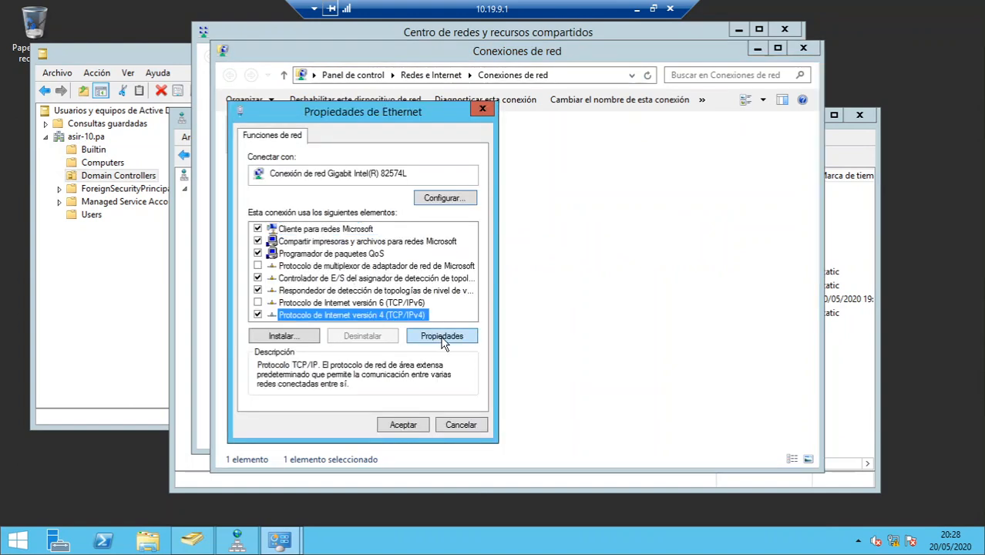
{"action": "left_click", "coordinate": [444, 338]}
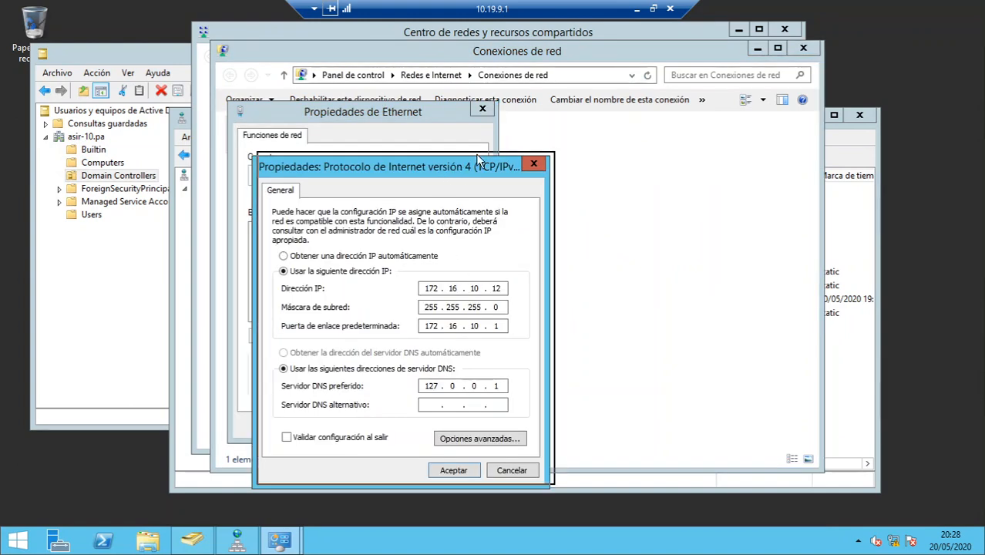
{"action": "left_click_drag", "start_coordinate": [476, 162], "coordinate": [585, 121]}
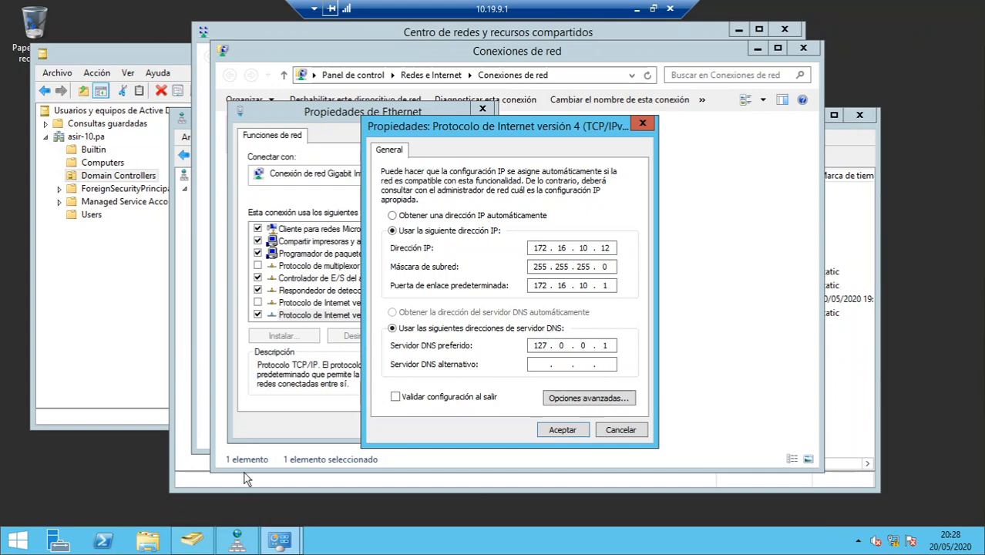
{"action": "left_click", "coordinate": [238, 541]}
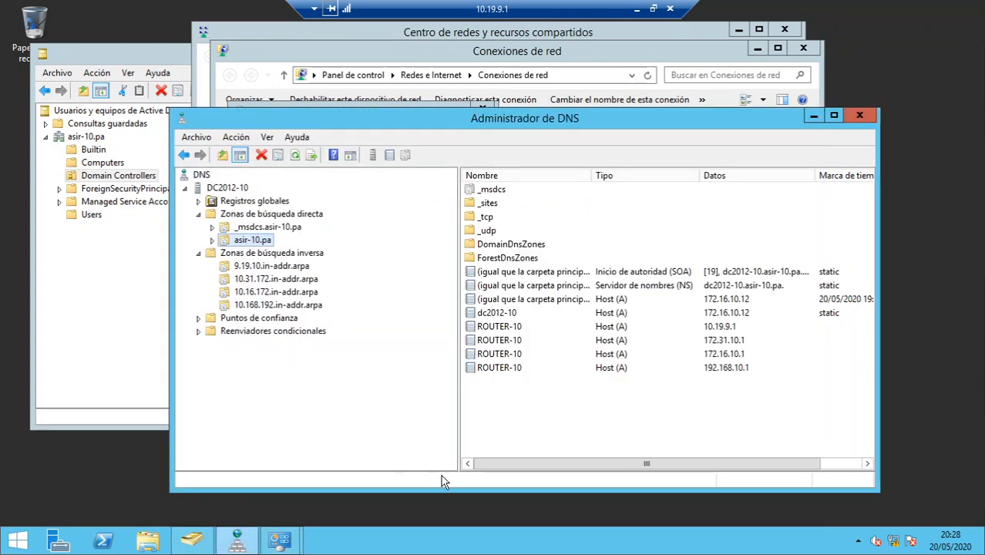
- Move the DNS Manager window aside, review the Ethernet adapter's IPv4 DNS server settings, and return to DNS Manager
{"action": "left_click_drag", "start_coordinate": [385, 127], "coordinate": [501, 167]}
{"action": "left_click", "coordinate": [426, 139]}
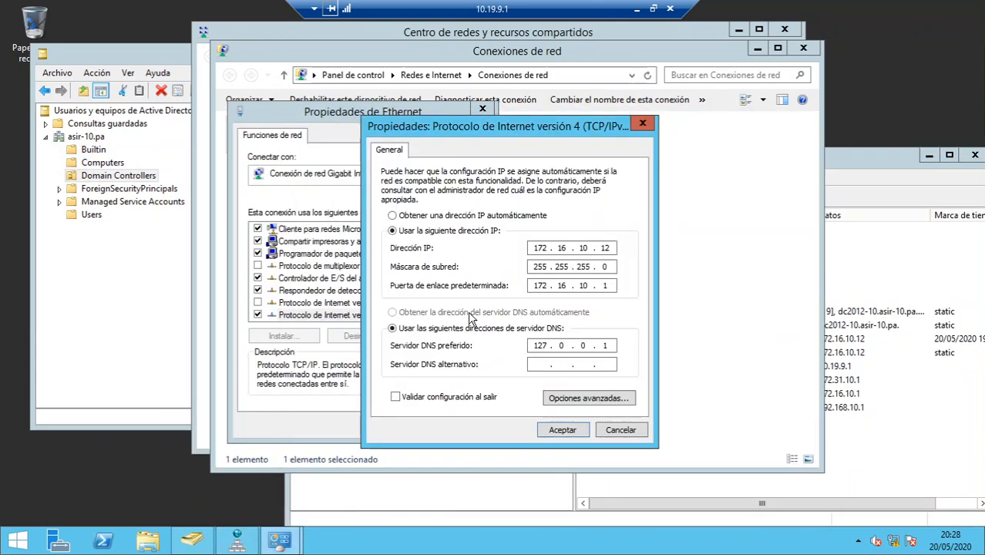
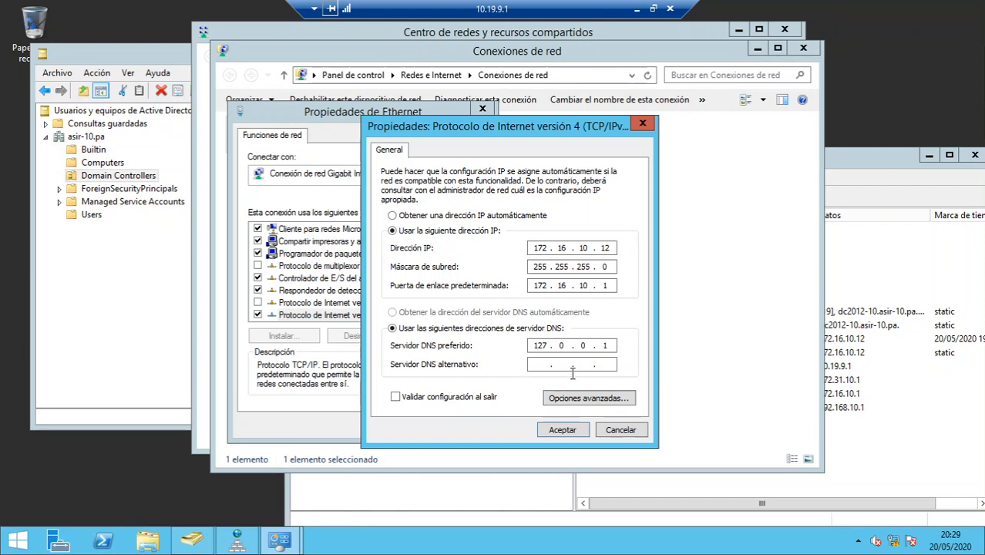
{"action": "left_click", "coordinate": [239, 544]}
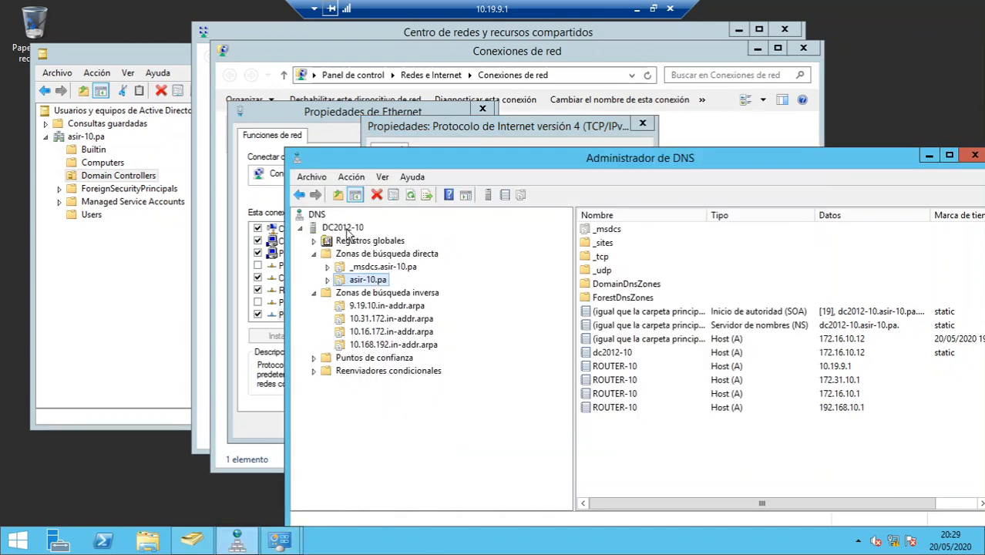
- Open the forwarders list of DNS server DC2012-10 and examine the configured servers
{"action": "left_click", "coordinate": [344, 229]}
{"action": "left_click", "coordinate": [622, 312]}
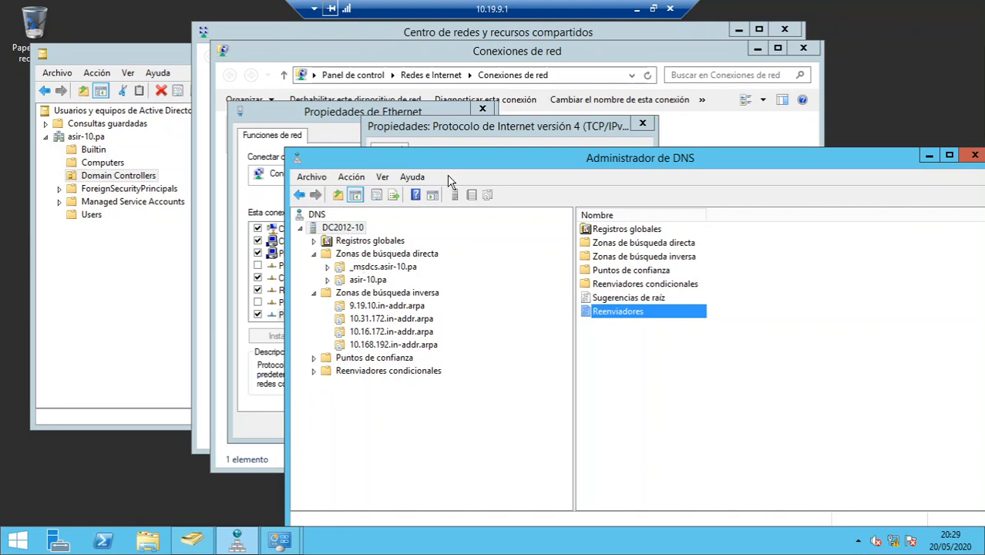
{"action": "left_click", "coordinate": [345, 229]}
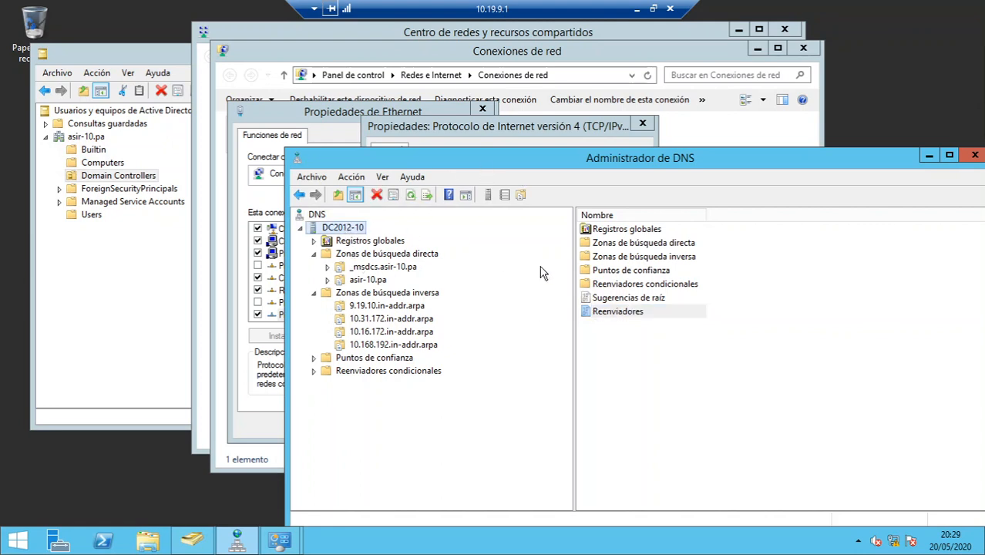
{"action": "left_click", "coordinate": [614, 315]}
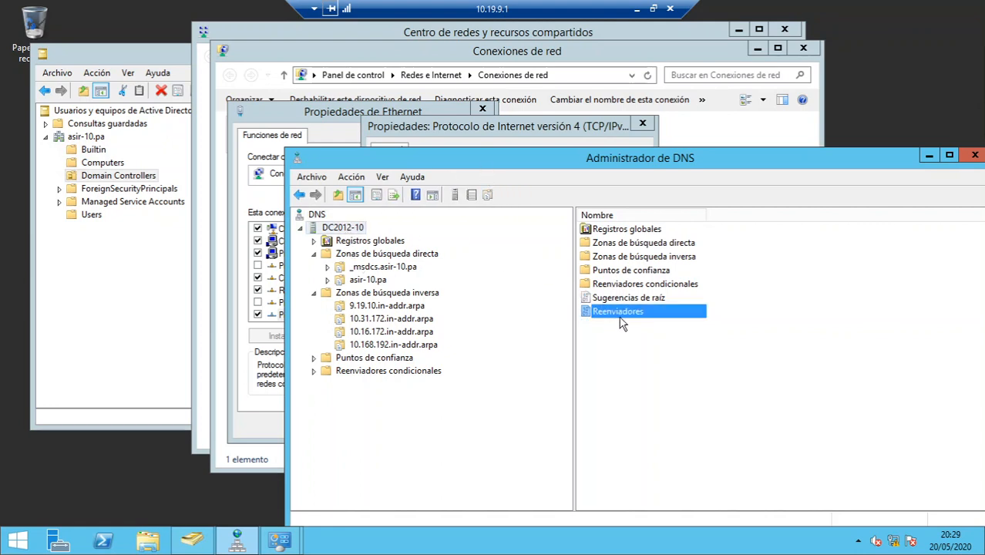
{"action": "double_click", "coordinate": [619, 313]}
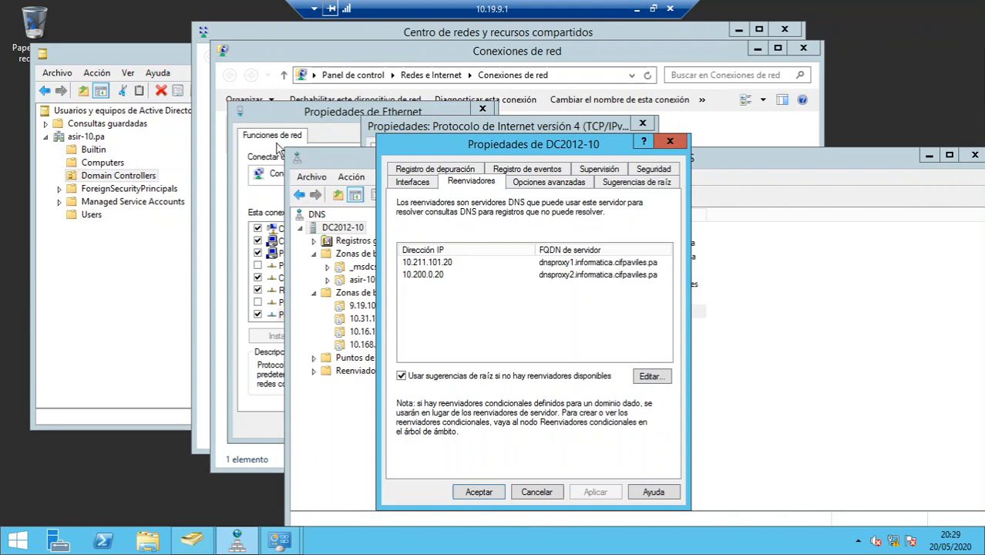
- Compare the adapter's preferred DNS server setting with the DC2012-10 forwarders list, and return to DNS Manager
{"action": "left_click", "coordinate": [405, 126]}
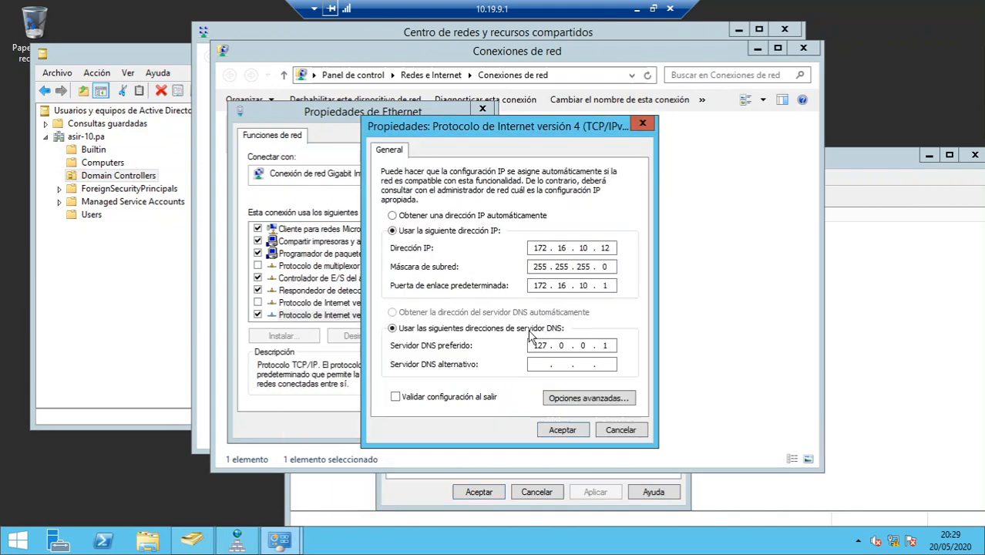
{"action": "left_click", "coordinate": [241, 542]}
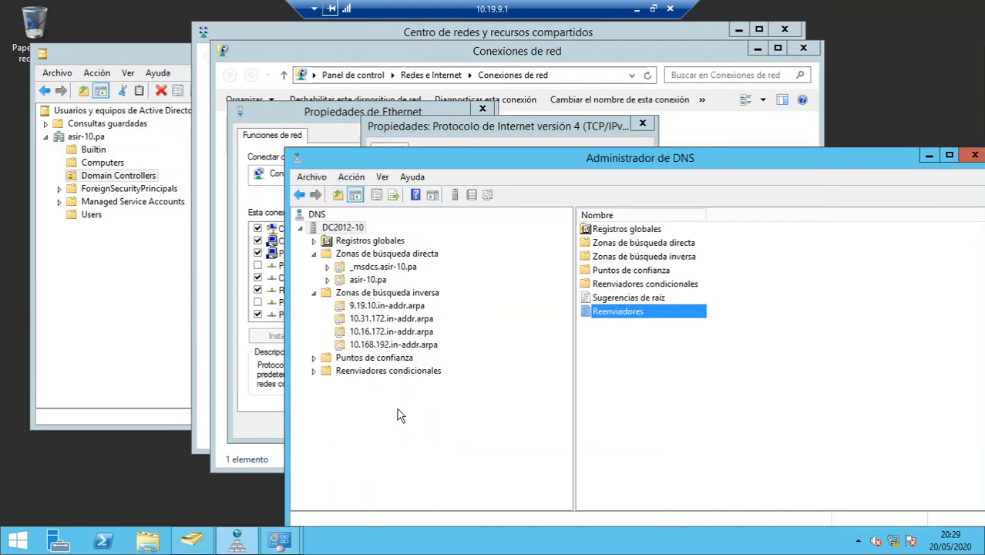
{"action": "double_click", "coordinate": [618, 312]}
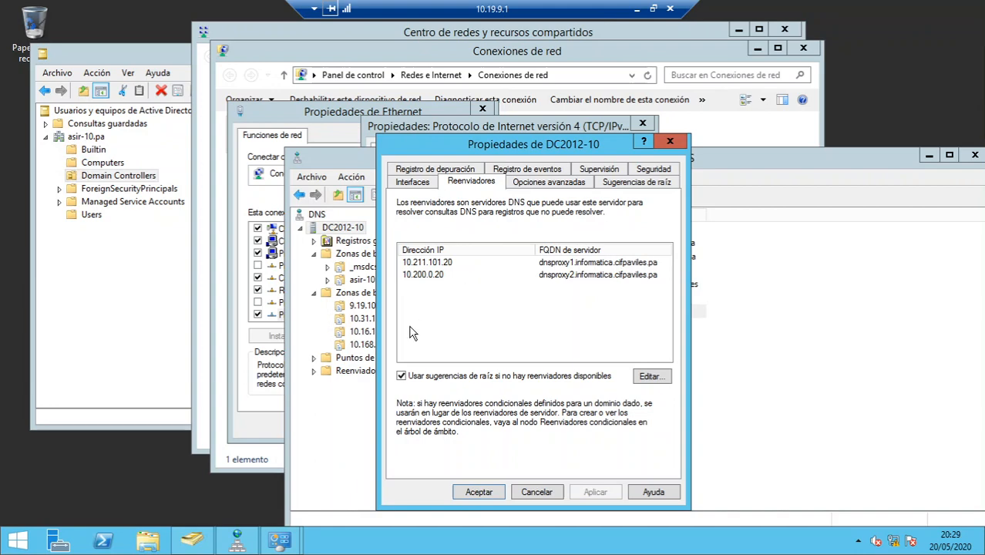
{"action": "left_click", "coordinate": [472, 128]}
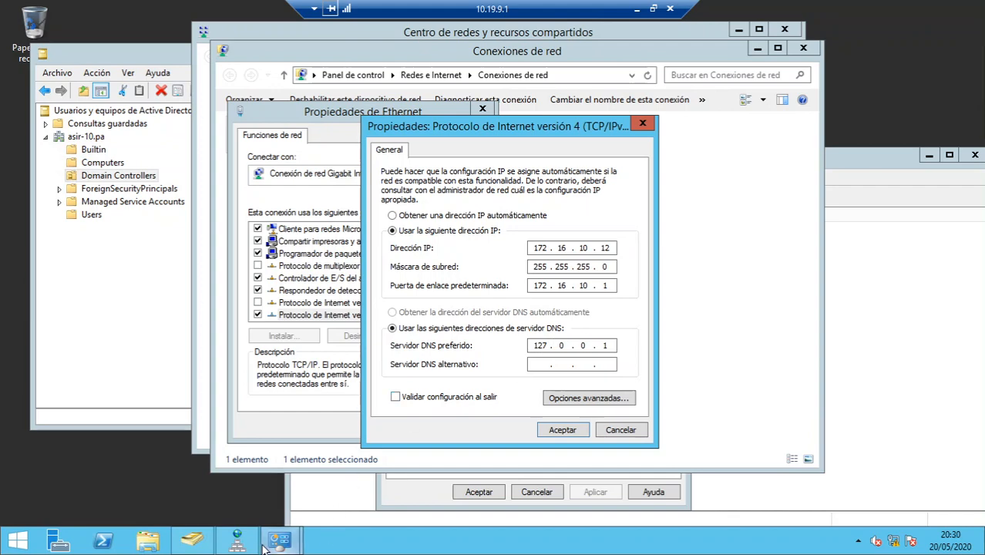
{"action": "left_click", "coordinate": [239, 542]}
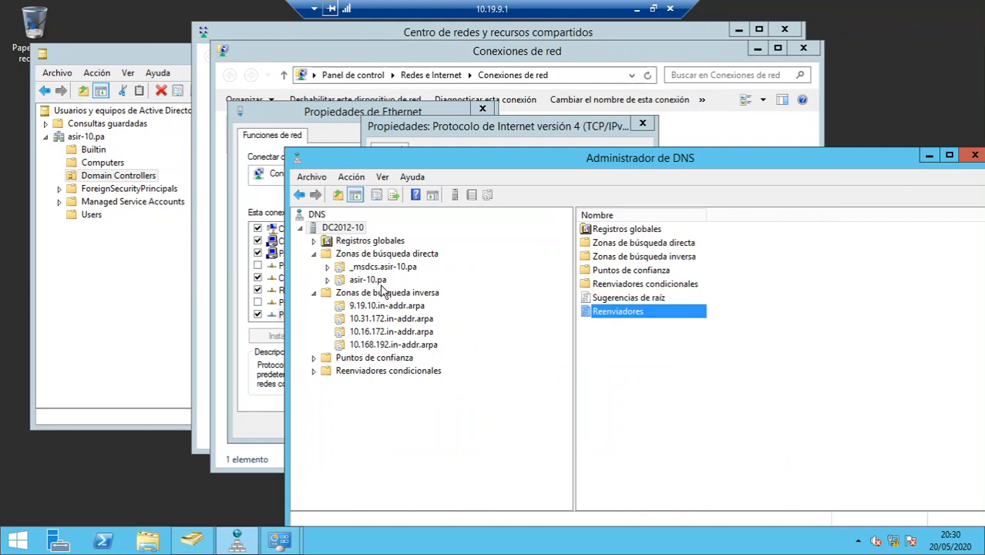
- Review the asir-10.pa zone records and the forwarders in the DC2012-10 server properties
{"action": "left_click", "coordinate": [374, 280]}
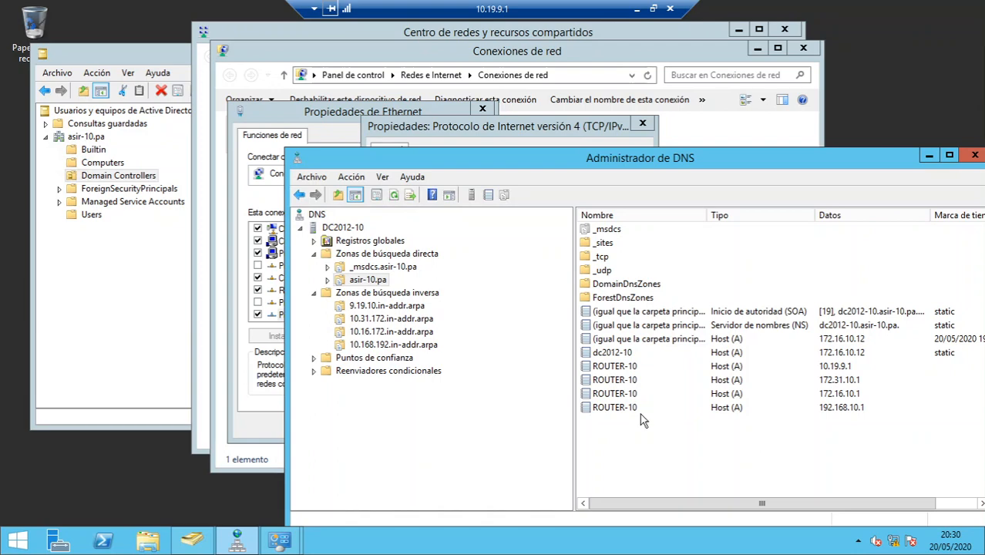
{"action": "left_click", "coordinate": [348, 229]}
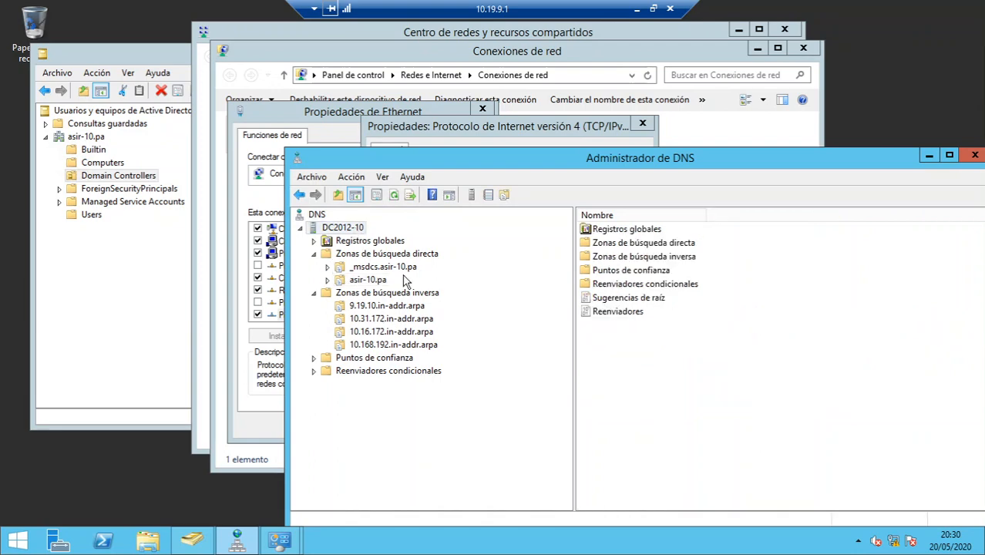
{"action": "double_click", "coordinate": [621, 312]}
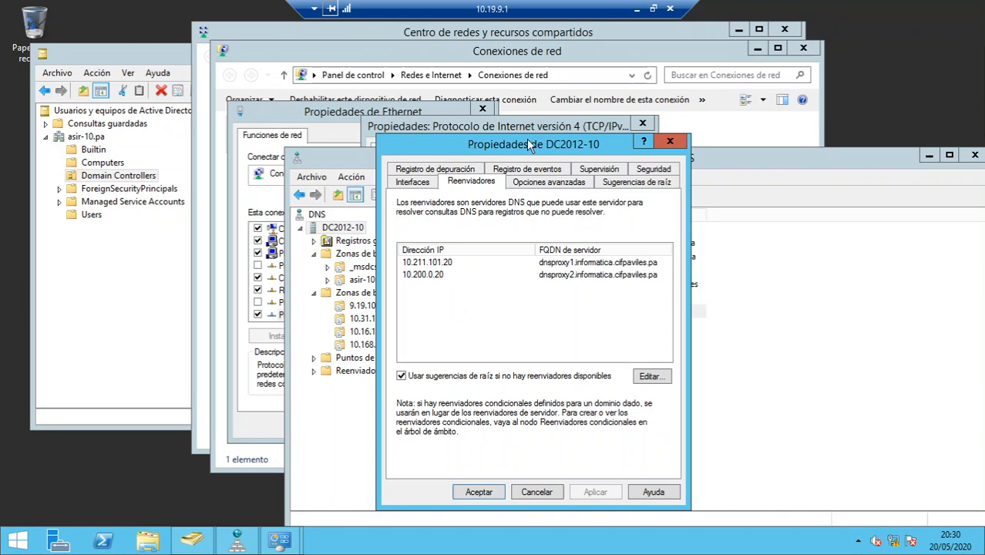
{"action": "left_click_drag", "start_coordinate": [528, 141], "coordinate": [610, 135]}
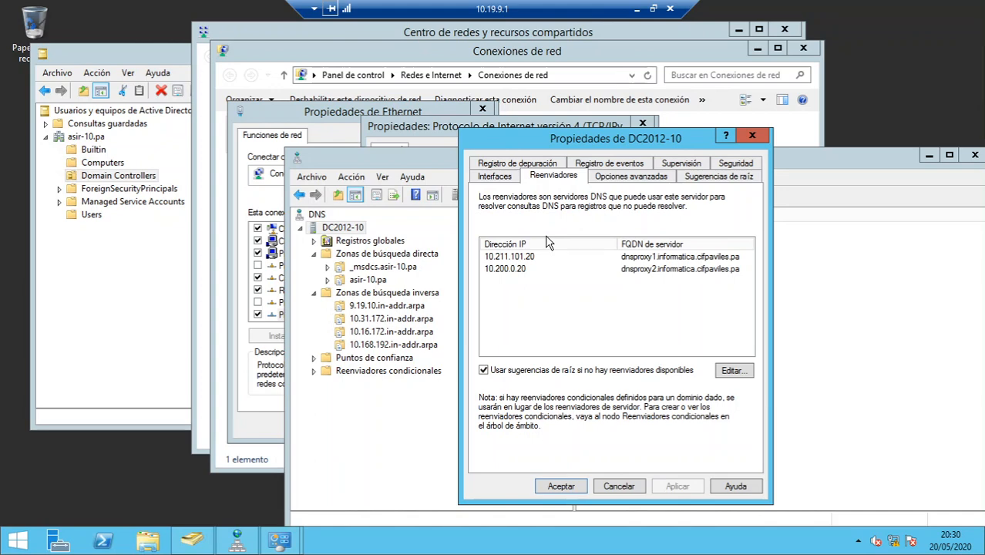
- Examine the root hints name servers in the DC2012-10 properties and close the dialog
{"action": "left_click", "coordinate": [687, 178]}
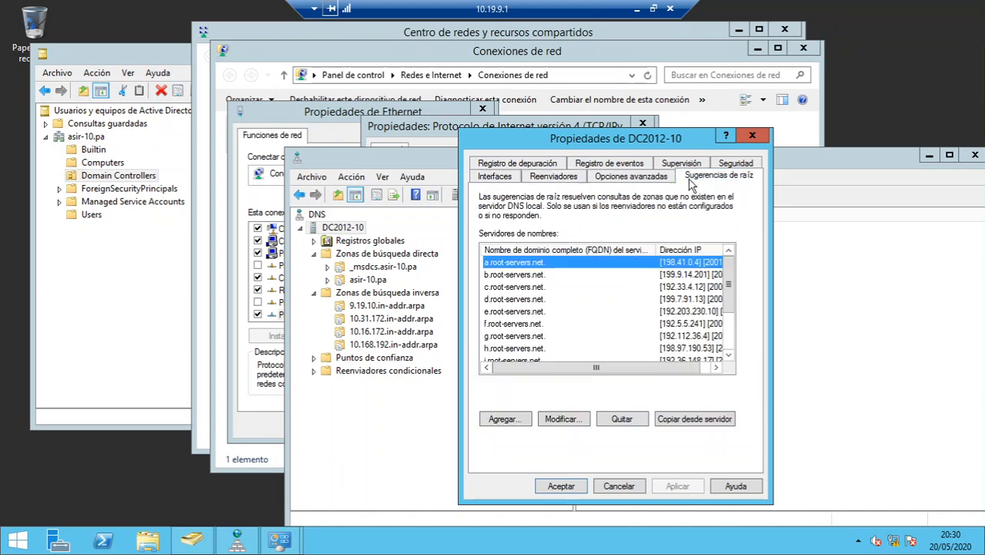
{"action": "left_click", "coordinate": [510, 262]}
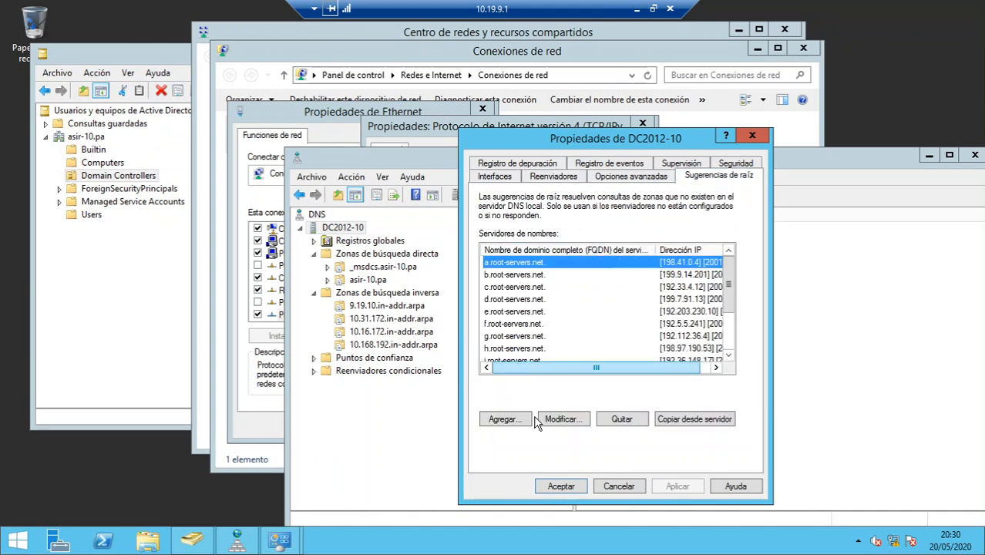
{"action": "left_click", "coordinate": [562, 487]}
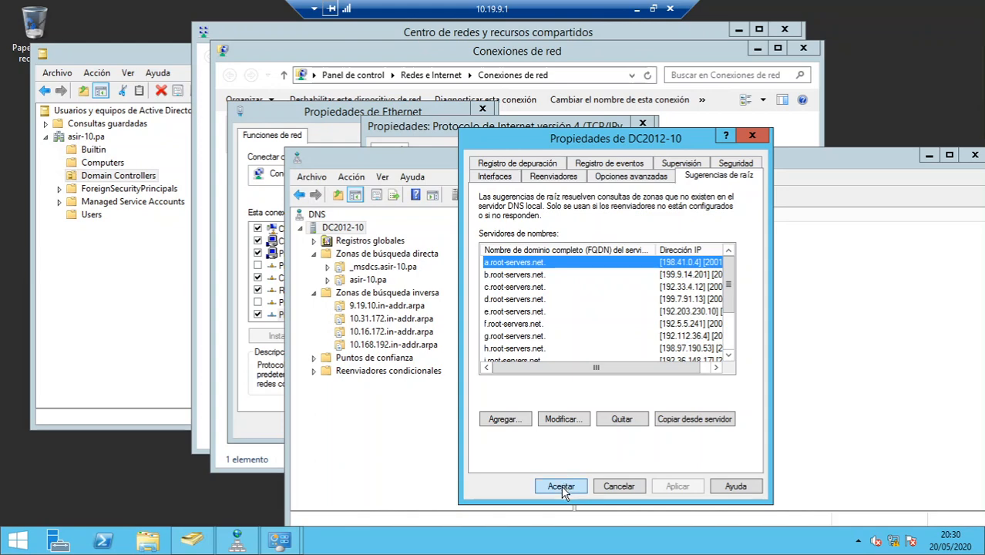
- Open a Command Prompt window and place it over DNS Manager
{"action": "left_click", "coordinate": [11, 549]}
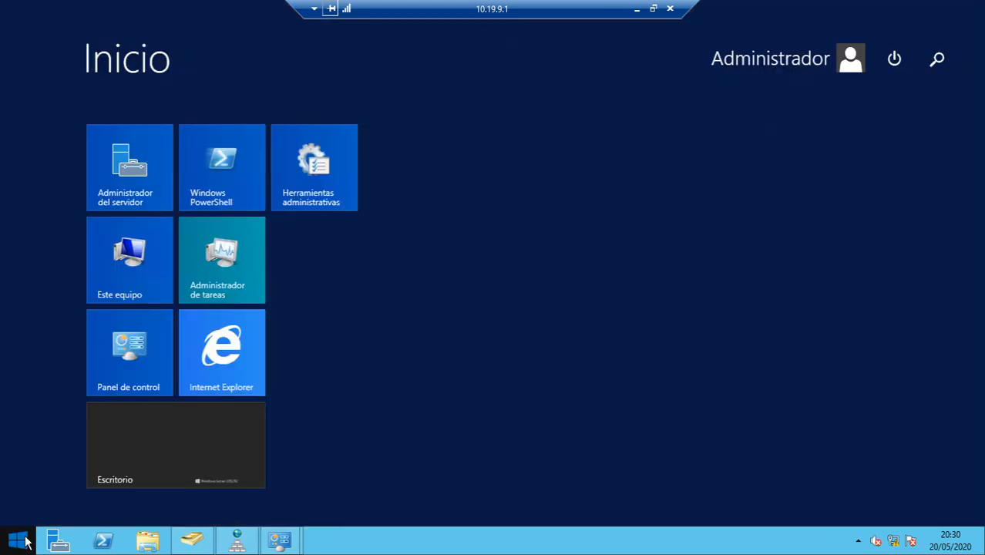
{"action": "type", "text": "CMD"}
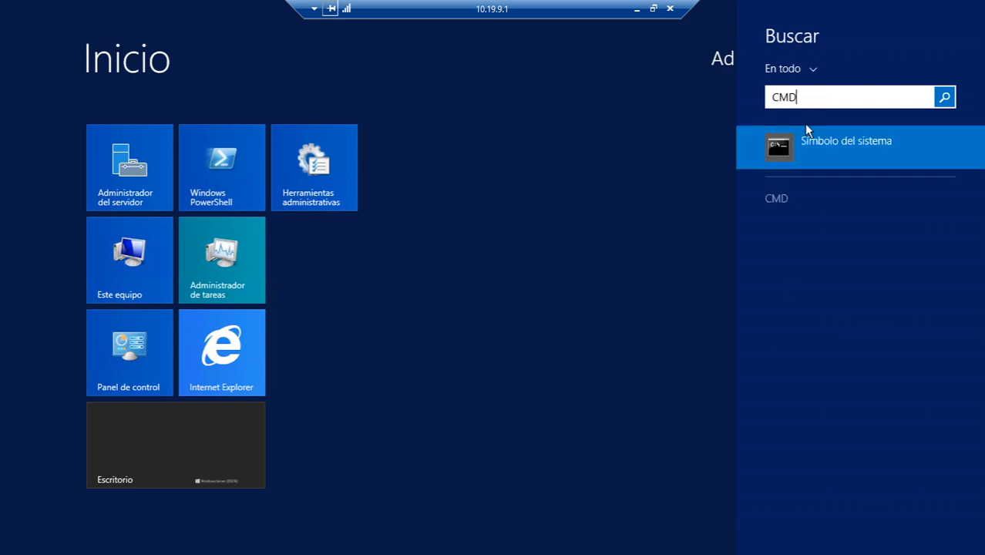
{"action": "left_click", "coordinate": [798, 148]}
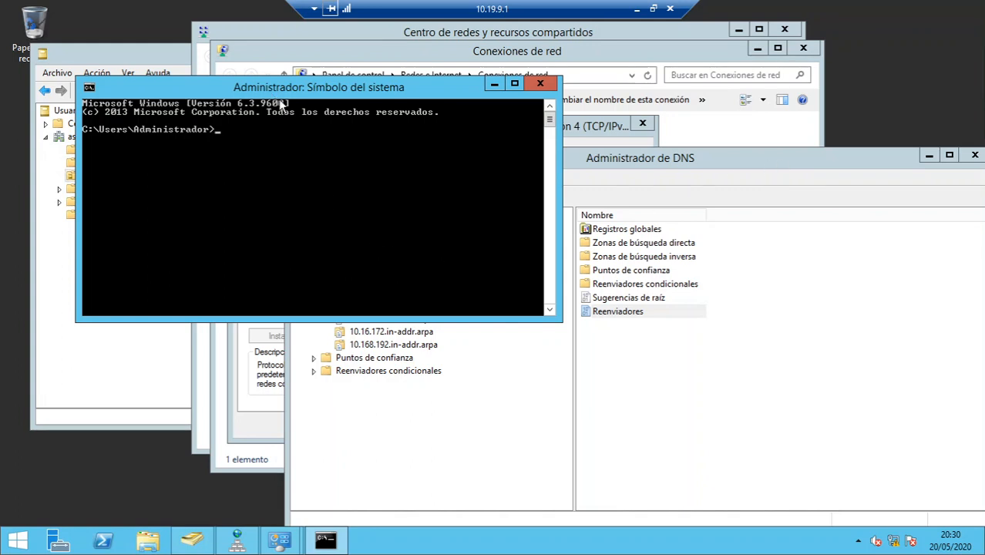
{"action": "left_click_drag", "start_coordinate": [270, 91], "coordinate": [462, 242]}
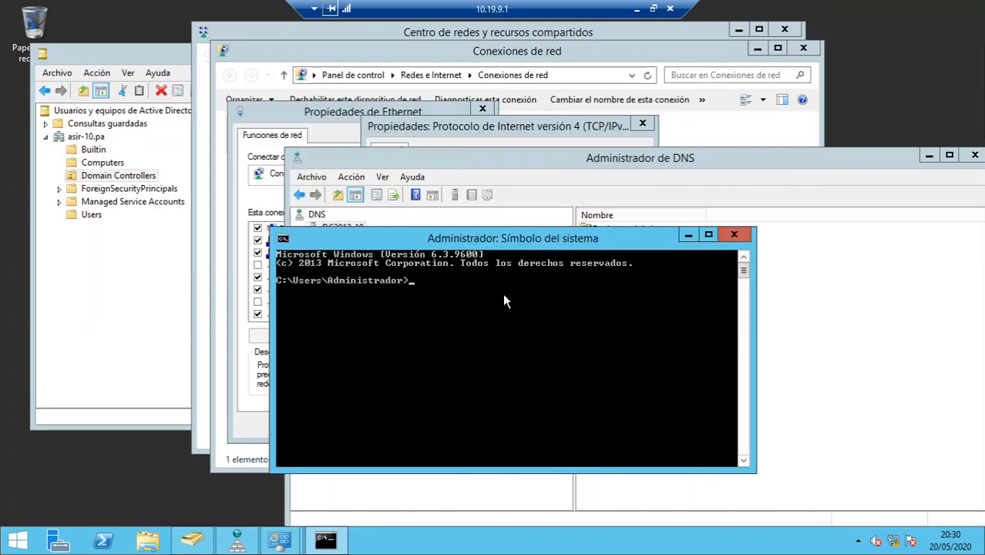
- Query the domain controller with NSLOOKUP, first as dc2012-10 and again as dc2012-10.asir-10.pa
{"action": "type", "text": "NSLOOKUP "}
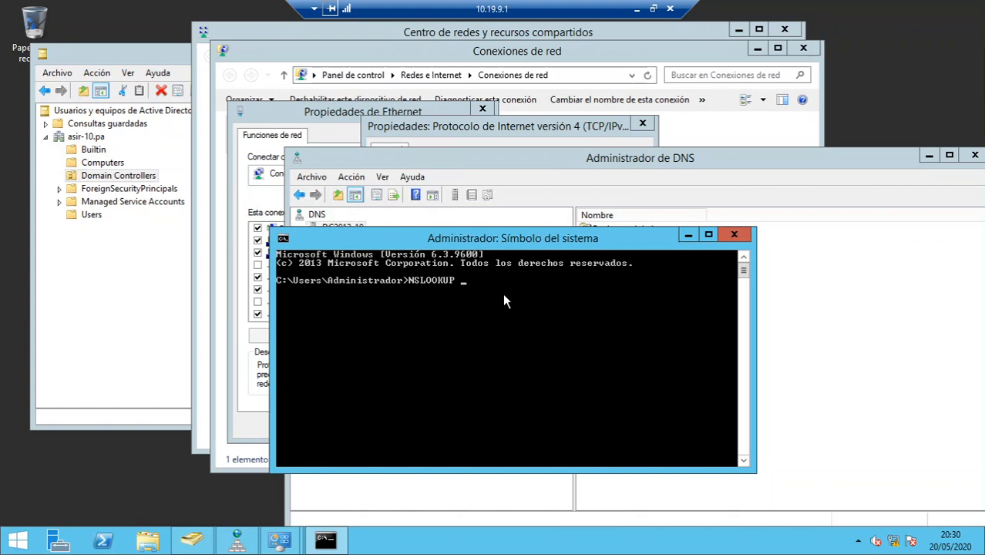
{"action": "type", "text": "dc2012-10"}
{"action": "key", "text": "Return"}
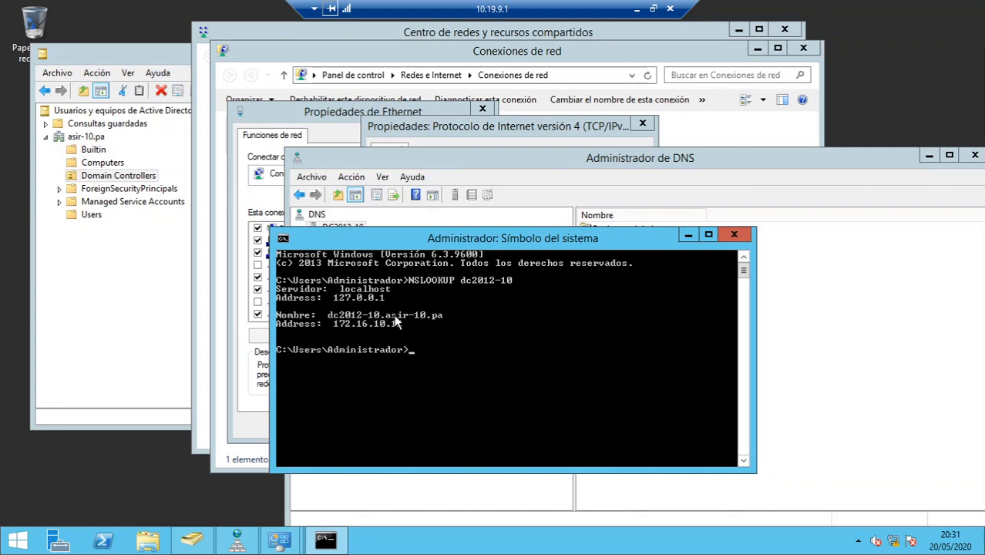
{"action": "key", "text": "Up"}
{"action": "type", "text": "."}
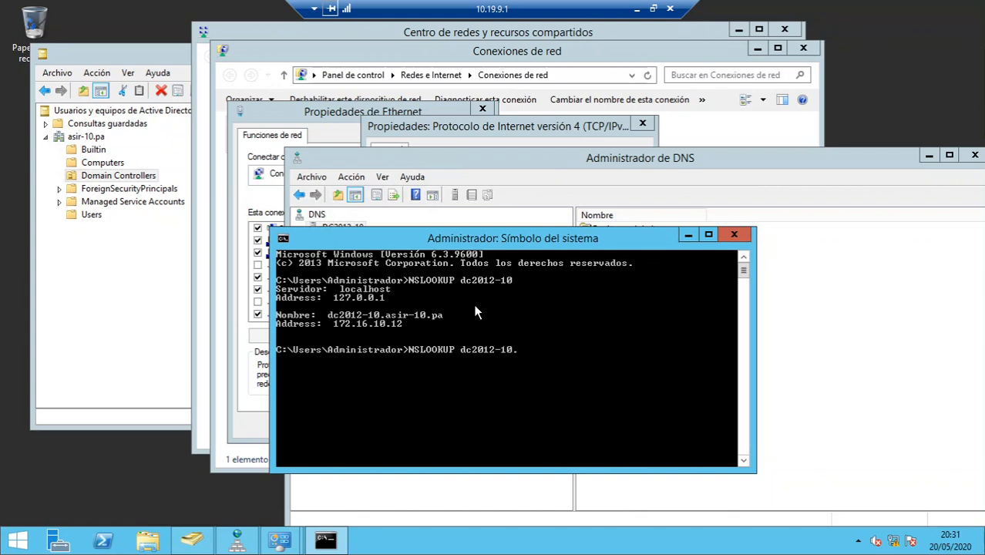
{"action": "type", "text": "asir-10.pa"}
{"action": "key", "text": "Return"}
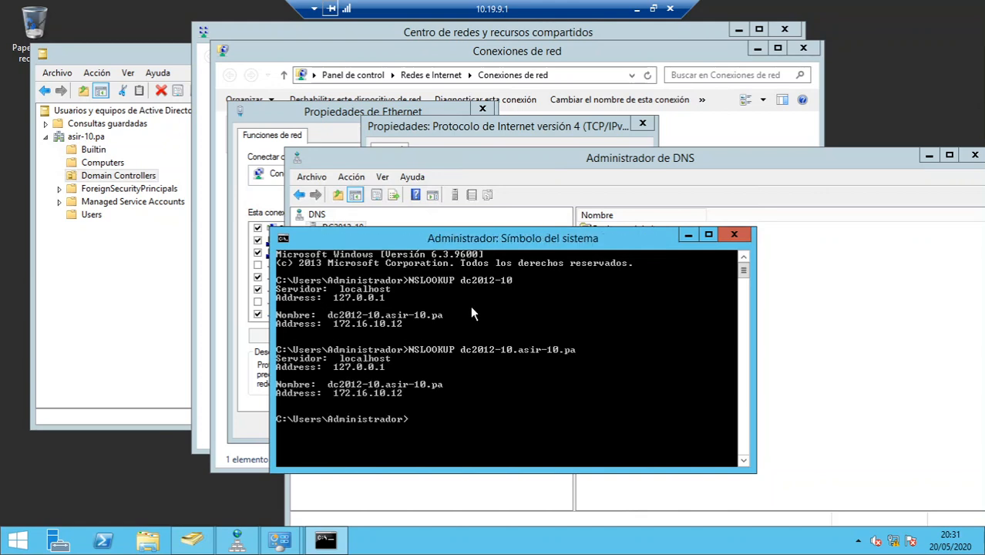
- Query the domain name asir-10.pa with NSLOOKUP
{"action": "key", "text": "Up"}
{"action": "key", "text": "Left"}
{"action": "key", "text": "Left"}
{"action": "key", "text": "Left"}
{"action": "key", "text": "Left"}
{"action": "key", "text": "Left"}
{"action": "key", "text": "Left"}
{"action": "key", "text": "Left"}
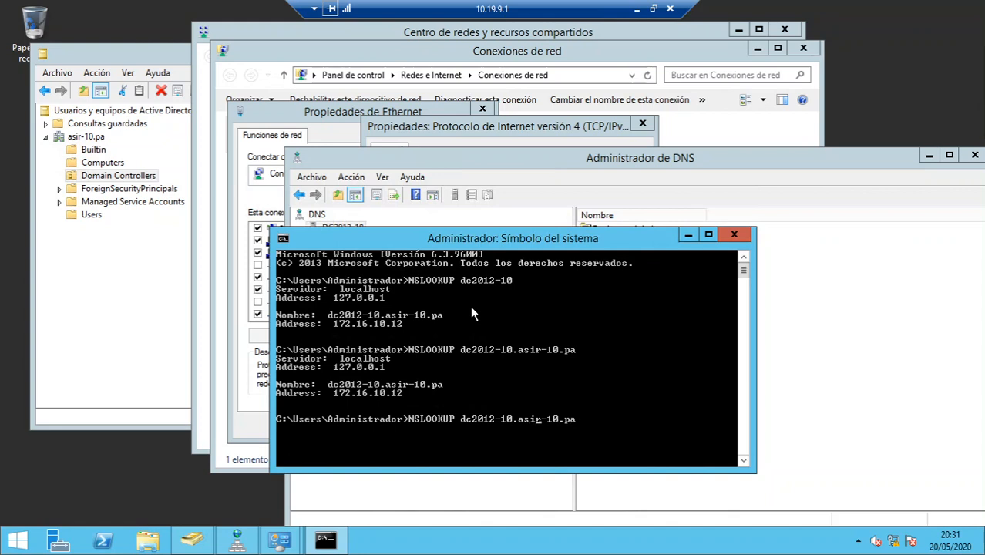
{"action": "key", "text": "Left"}
{"action": "key", "text": "Left"}
{"action": "key", "text": "Left"}
{"action": "key", "text": "BackSpace"}
{"action": "key", "text": "BackSpace"}
{"action": "key", "text": "BackSpace"}
{"action": "key", "text": "BackSpace"}
{"action": "key", "text": "BackSpace"}
{"action": "key", "text": "BackSpace"}
{"action": "key", "text": "BackSpace"}
{"action": "key", "text": "BackSpace"}
{"action": "key", "text": "BackSpace"}
{"action": "key", "text": "BackSpace"}
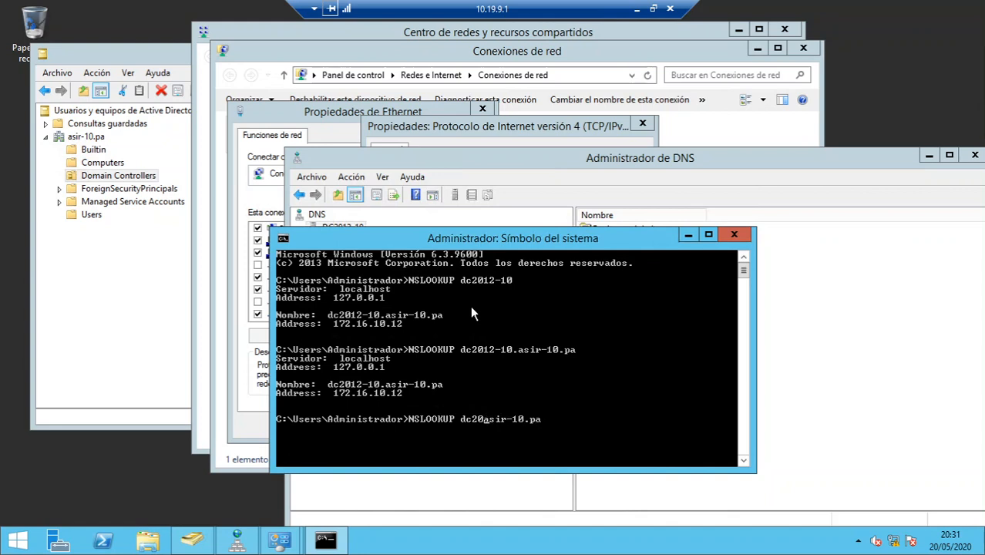
{"action": "key", "text": "Return"}
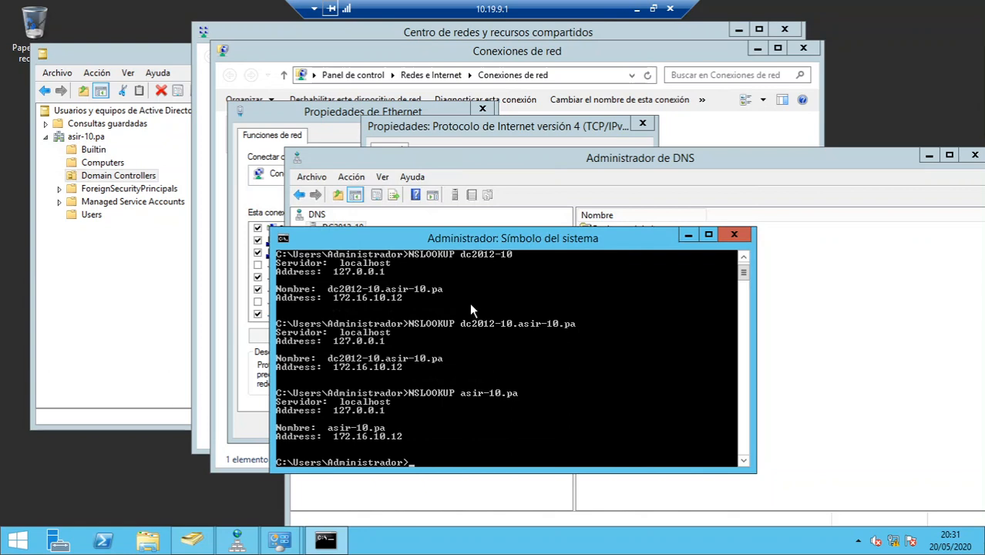
- Enter the command nslookup nuberu.informatica.cifpaviles.pa at the prompt without running it
{"action": "type", "text": "nslookjp"}
{"action": "type", "text": "up "}
{"action": "type", "text": "nuberu.informatica. if"}
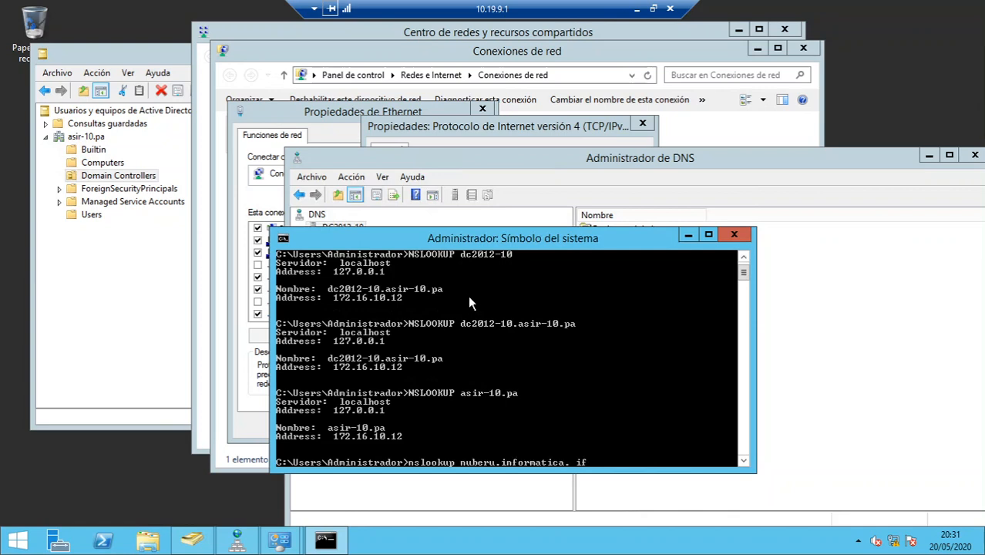
{"action": "type", "text": "p"}
{"action": "key", "text": "BackSpace"}
{"action": "key", "text": "BackSpace"}
{"action": "key", "text": "BackSpace"}
{"action": "key", "text": "BackSpace"}
{"action": "type", "text": "cifpaviles.pa"}
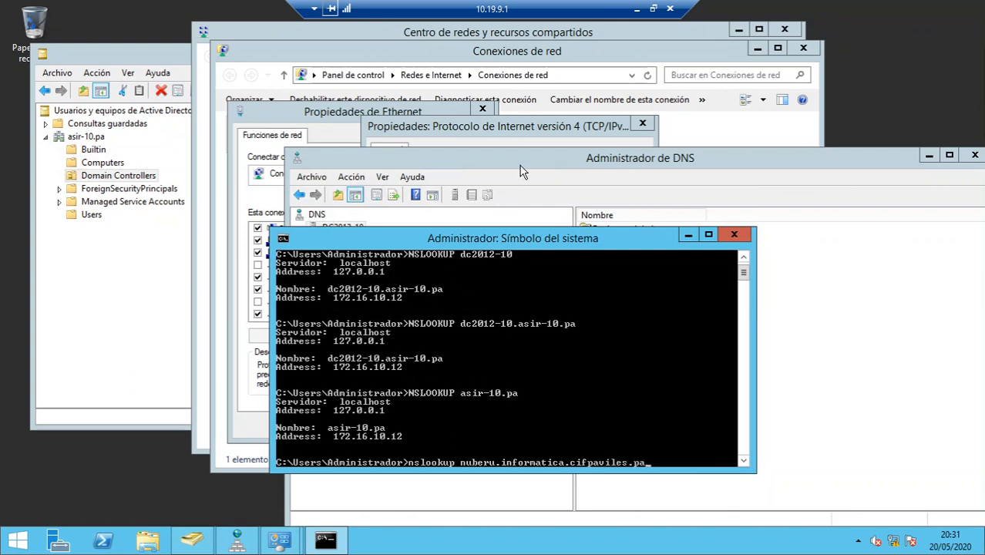
- Check the DC2012-10 forwarders list in DNS Manager again and return to the Command Prompt
{"action": "left_click", "coordinate": [237, 542]}
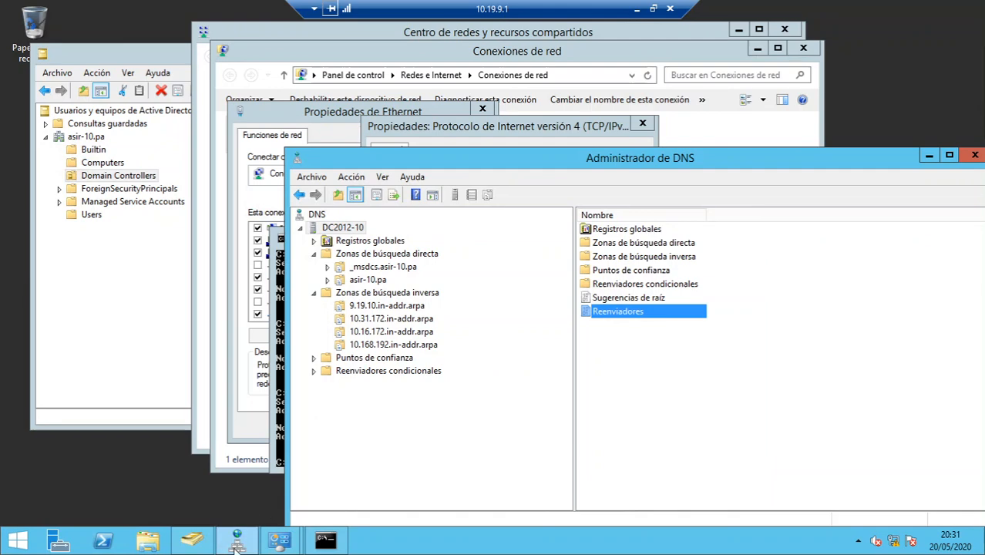
{"action": "double_click", "coordinate": [600, 311]}
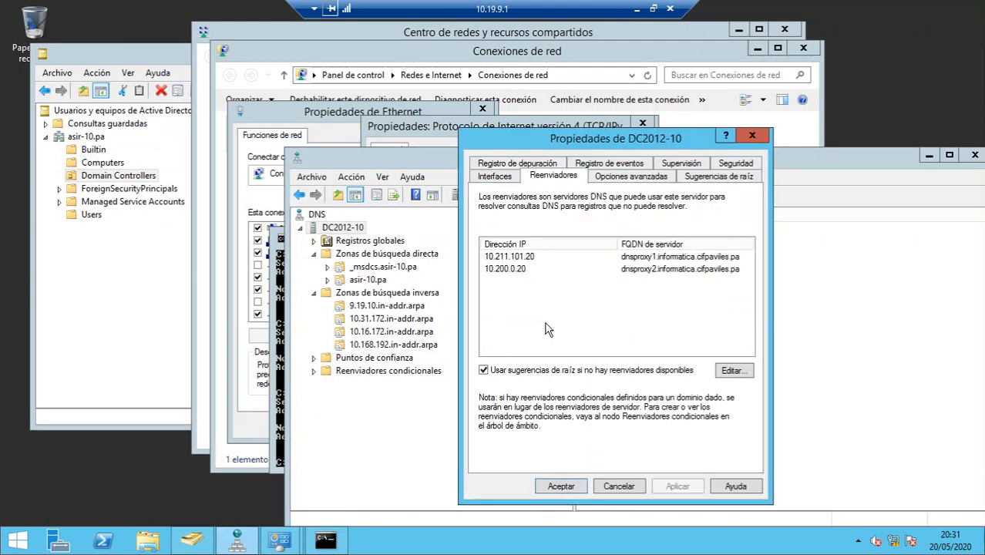
{"action": "left_click", "coordinate": [283, 240]}
{"action": "left_click", "coordinate": [547, 368]}
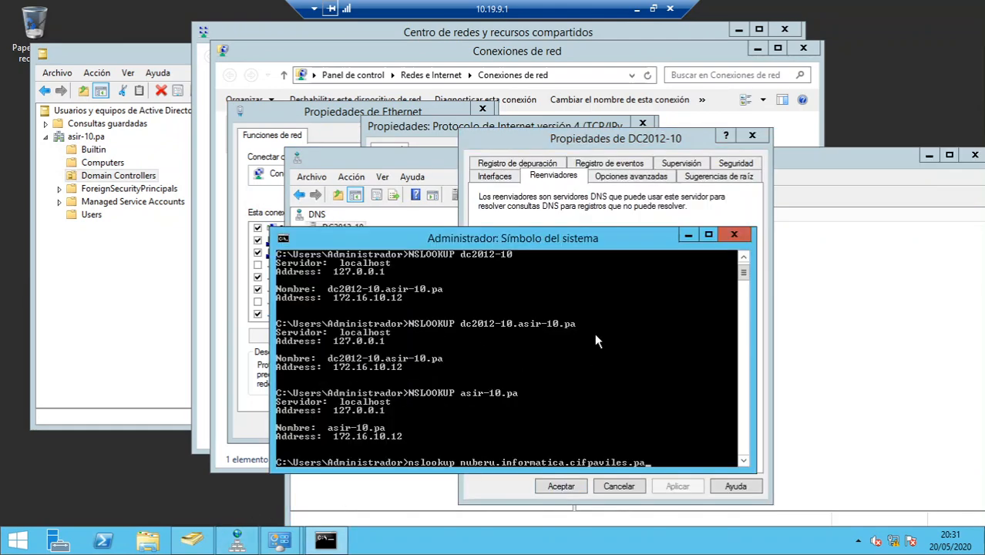
- Run the entered nslookup query for nuberu.informatica.cifpaviles.pa, and query the short name nuberu as well
{"action": "key", "text": "Return"}
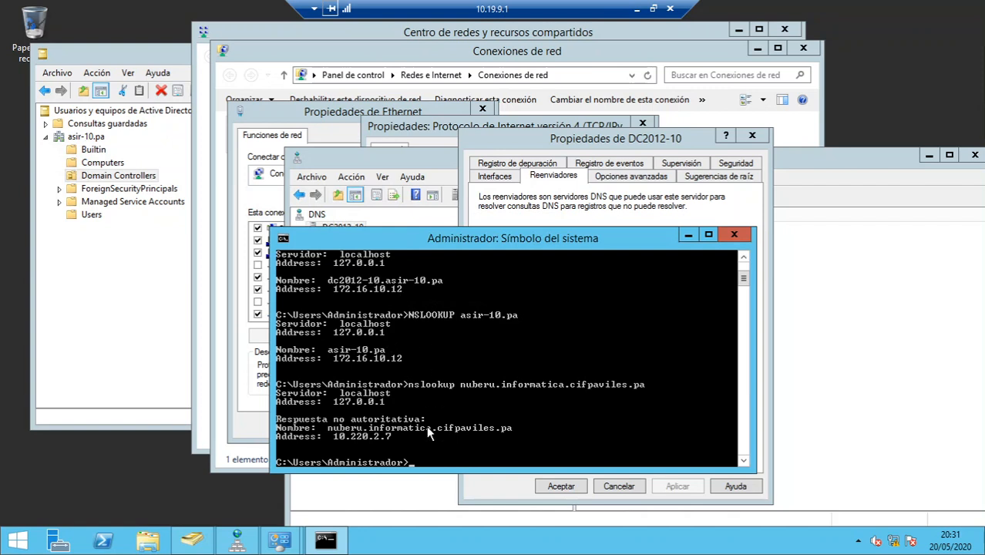
{"action": "key", "text": "Up"}
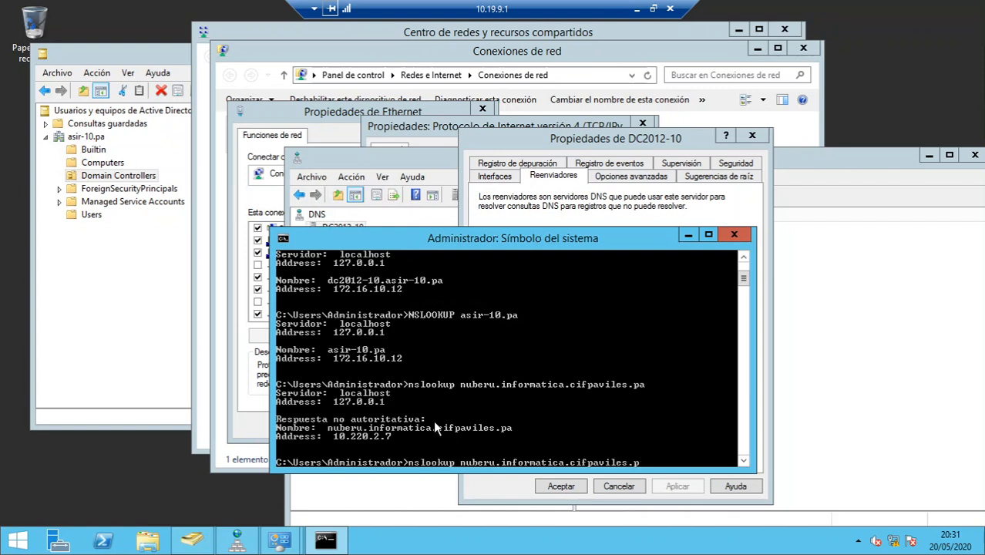
{"action": "key", "text": "BackSpace"}
{"action": "key", "text": "BackSpace"}
{"action": "key", "text": "BackSpace"}
{"action": "key", "text": "BackSpace"}
{"action": "key", "text": "BackSpace"}
{"action": "key", "text": "BackSpace"}
{"action": "key", "text": "BackSpace"}
{"action": "key", "text": "BackSpace"}
{"action": "key", "text": "BackSpace"}
{"action": "key", "text": "BackSpace"}
{"action": "key", "text": "BackSpace"}
{"action": "key", "text": "BackSpace"}
{"action": "key", "text": "BackSpace"}
{"action": "key", "text": "BackSpace"}
{"action": "key", "text": "BackSpace"}
{"action": "key", "text": "BackSpace"}
{"action": "key", "text": "BackSpace"}
{"action": "key", "text": "BackSpace"}
{"action": "key", "text": "BackSpace"}
{"action": "key", "text": "BackSpace"}
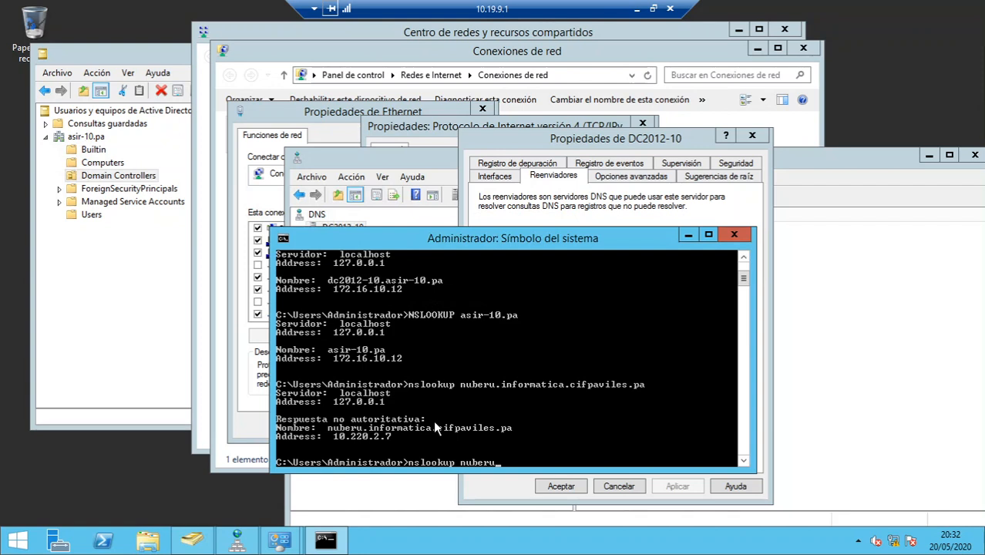
{"action": "key", "text": "Return"}
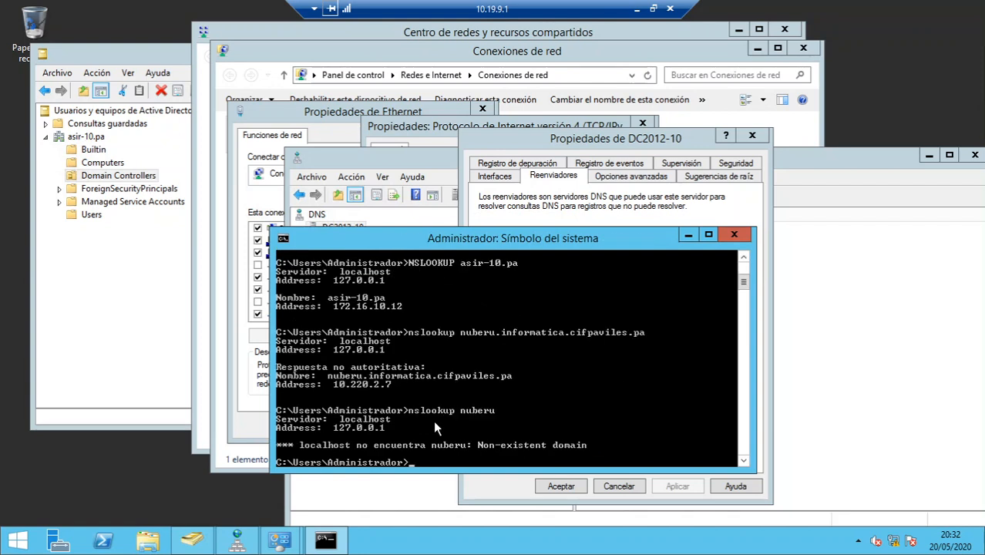
{"action": "type", "text": "nslookup www.google.es"}
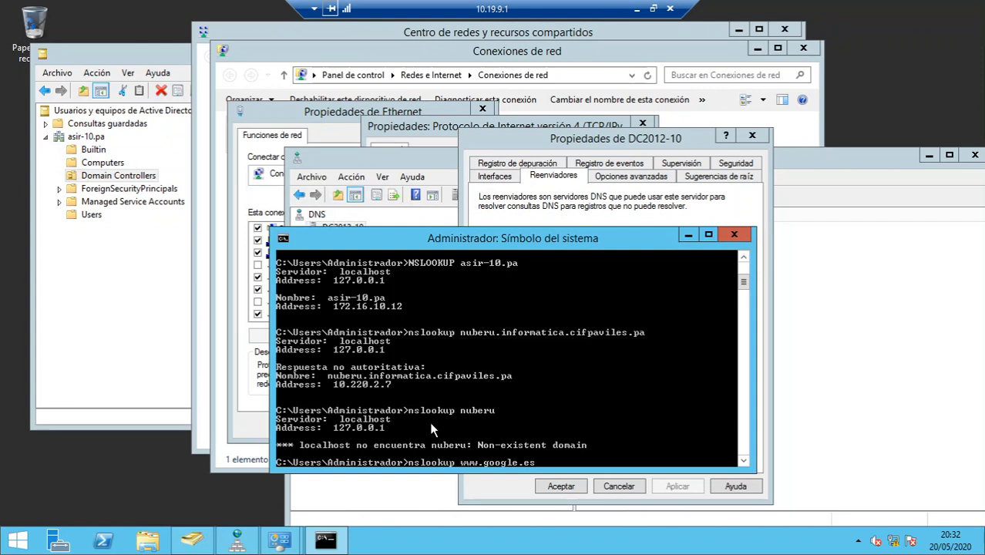
{"action": "key", "text": "Return"}
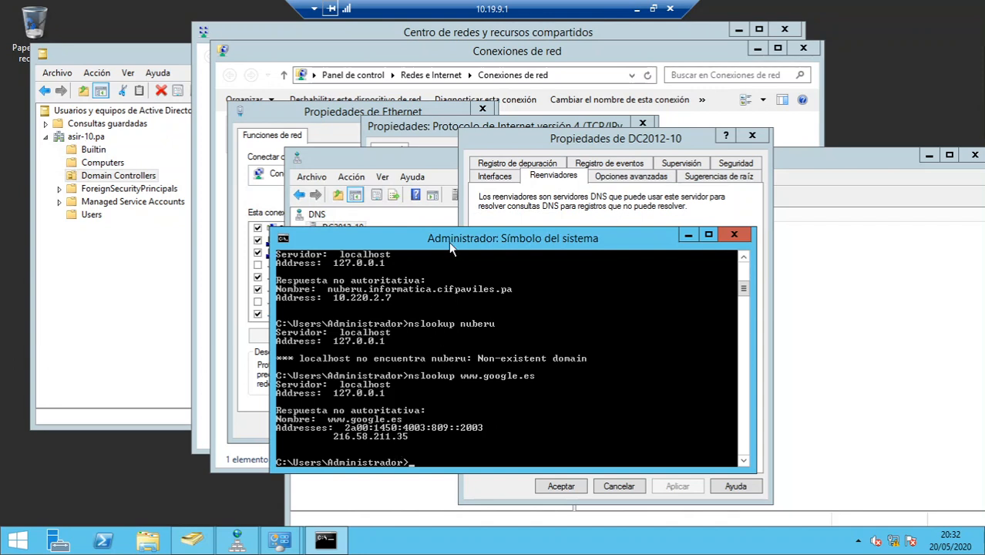
- Switch to DNS Manager and review the general properties of the asir-10.pa forward lookup zone, leaving them unchanged
{"action": "left_click", "coordinate": [237, 540]}
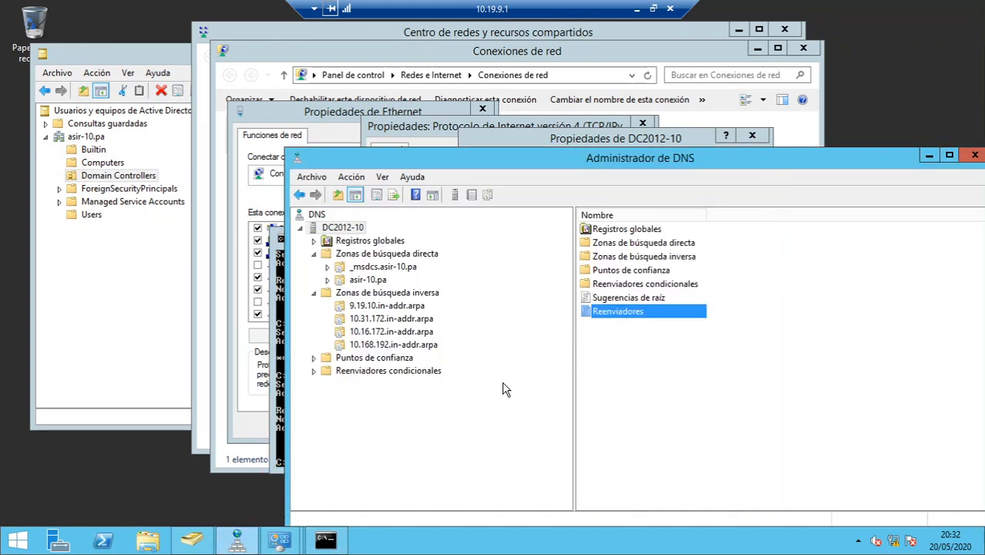
{"action": "left_click", "coordinate": [144, 297]}
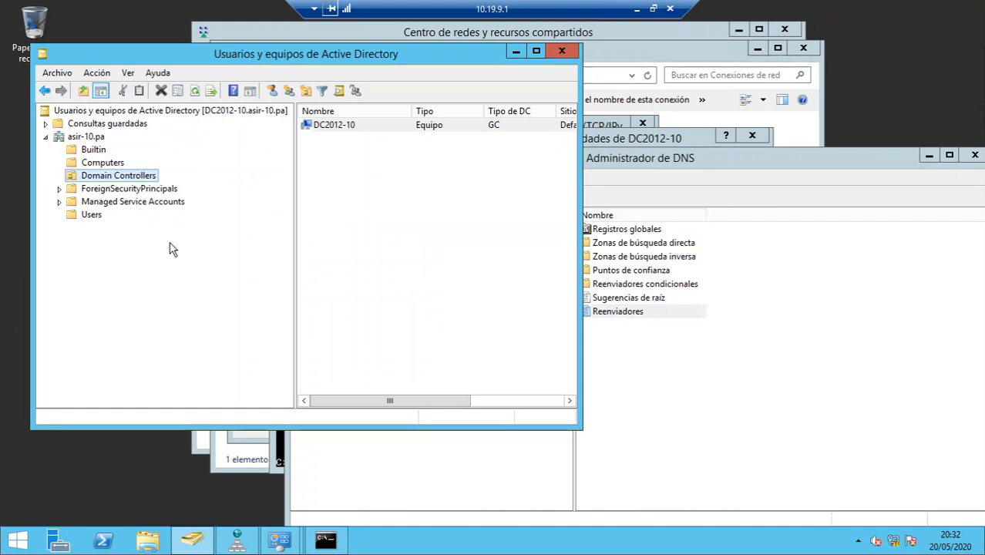
{"action": "left_click", "coordinate": [472, 466]}
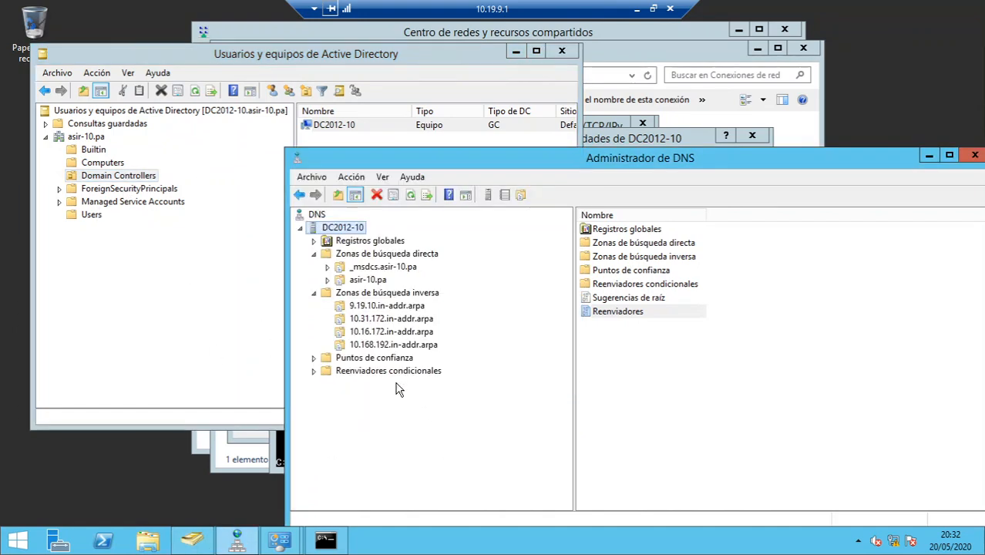
{"action": "left_click", "coordinate": [368, 280]}
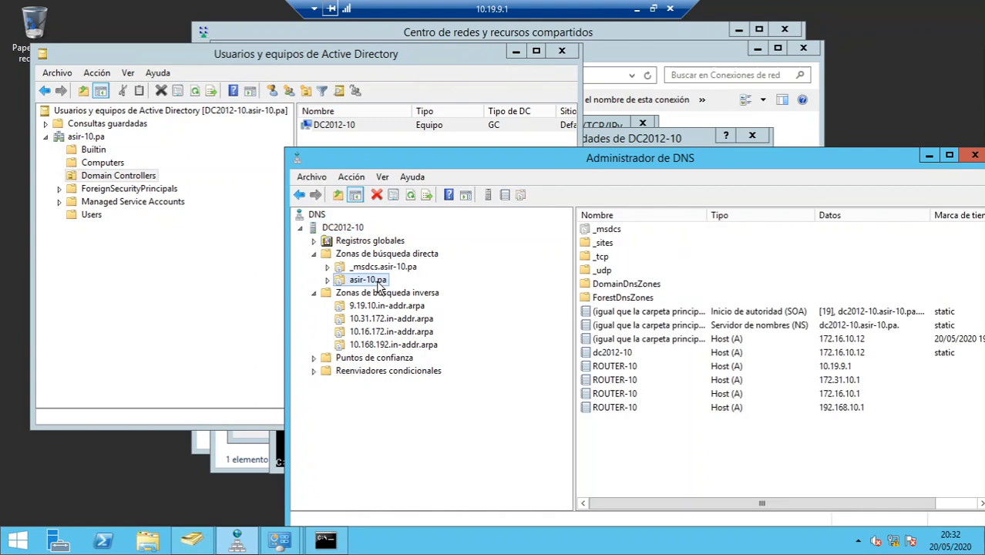
{"action": "right_click", "coordinate": [377, 283]}
{"action": "left_click", "coordinate": [425, 252]}
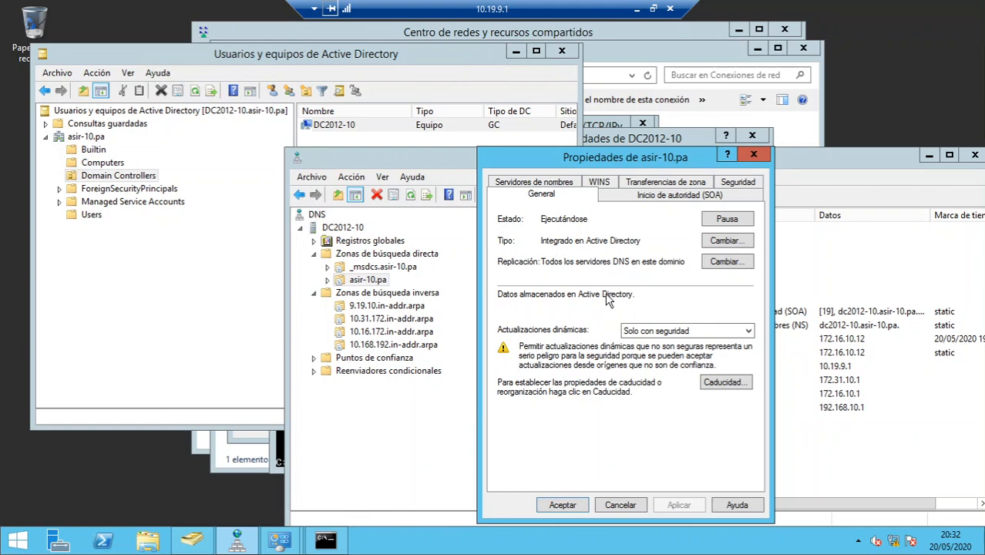
{"action": "left_click", "coordinate": [755, 157]}
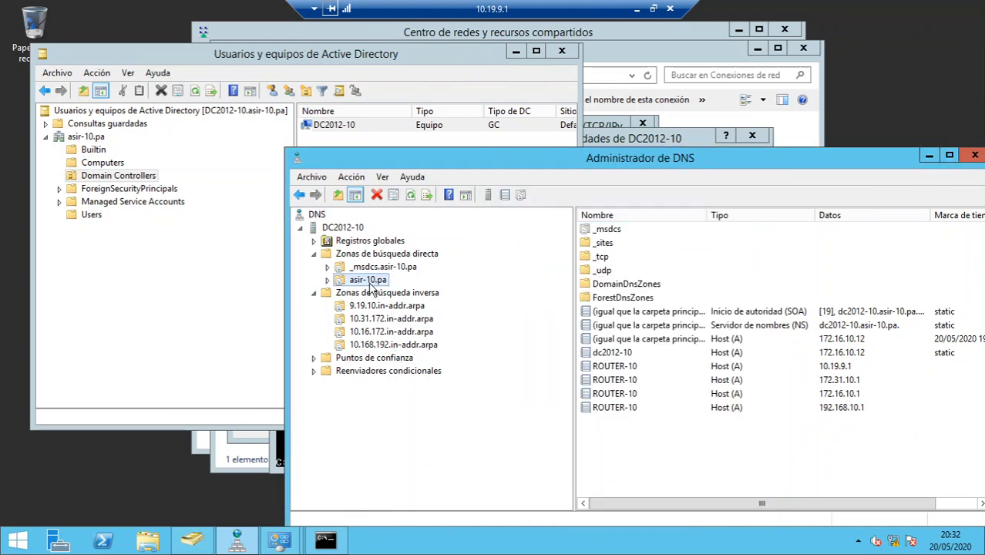
- Review the general properties of the 9.19.10.in-addr.arpa reverse lookup zone and close them
{"action": "left_click", "coordinate": [382, 306]}
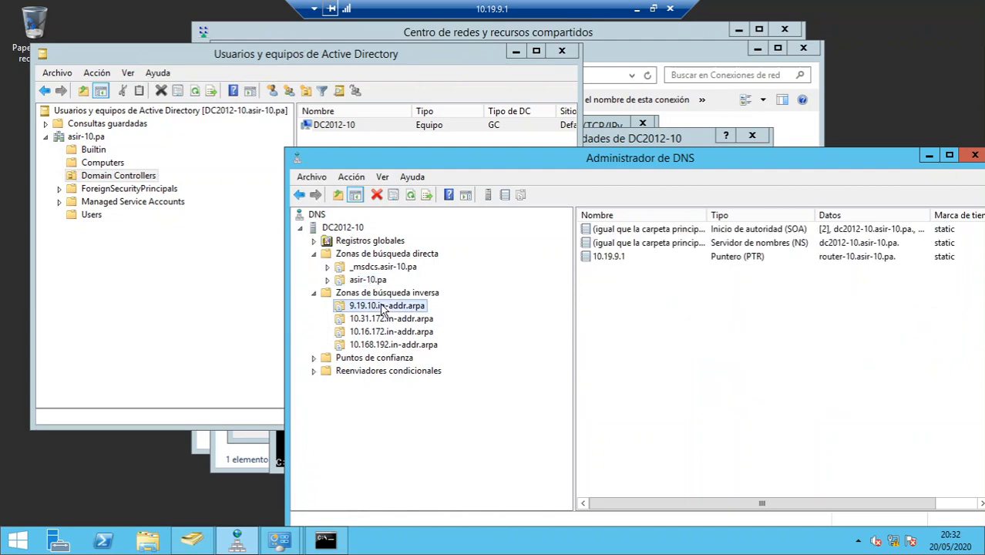
{"action": "right_click", "coordinate": [380, 305]}
{"action": "left_click", "coordinate": [426, 274]}
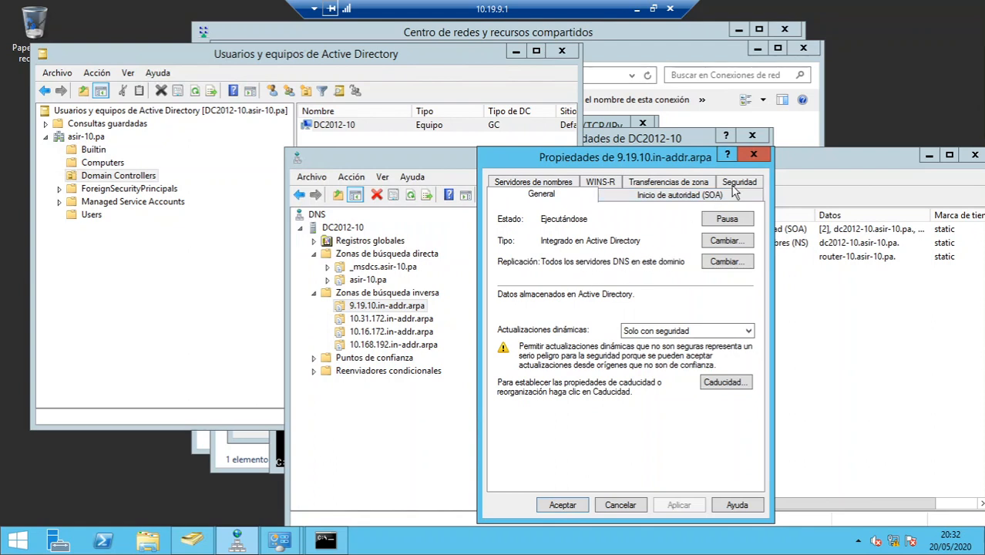
{"action": "left_click", "coordinate": [751, 155]}
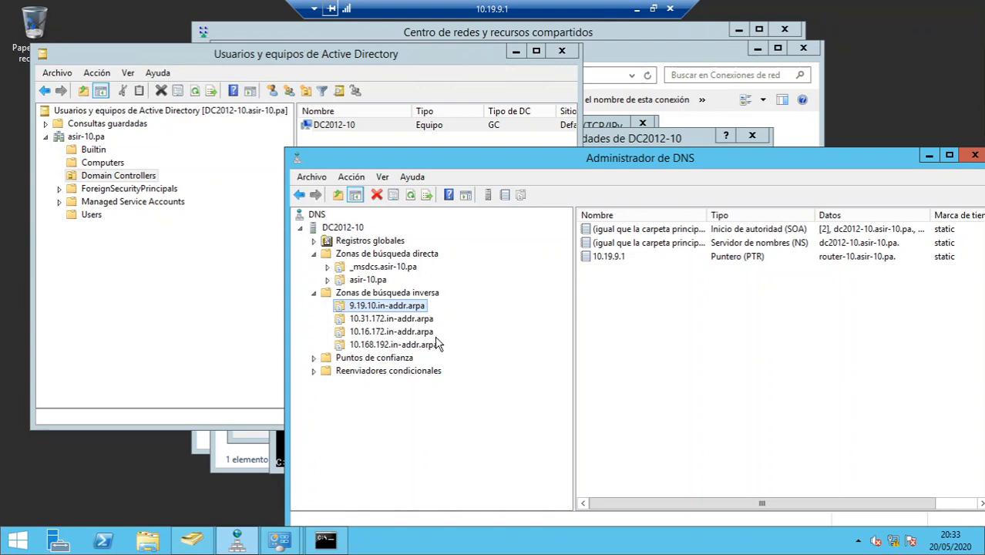
- Check the forwarders configured for the DC2012-10 DNS server and close its properties
{"action": "left_click", "coordinate": [347, 227]}
{"action": "left_click", "coordinate": [616, 313]}
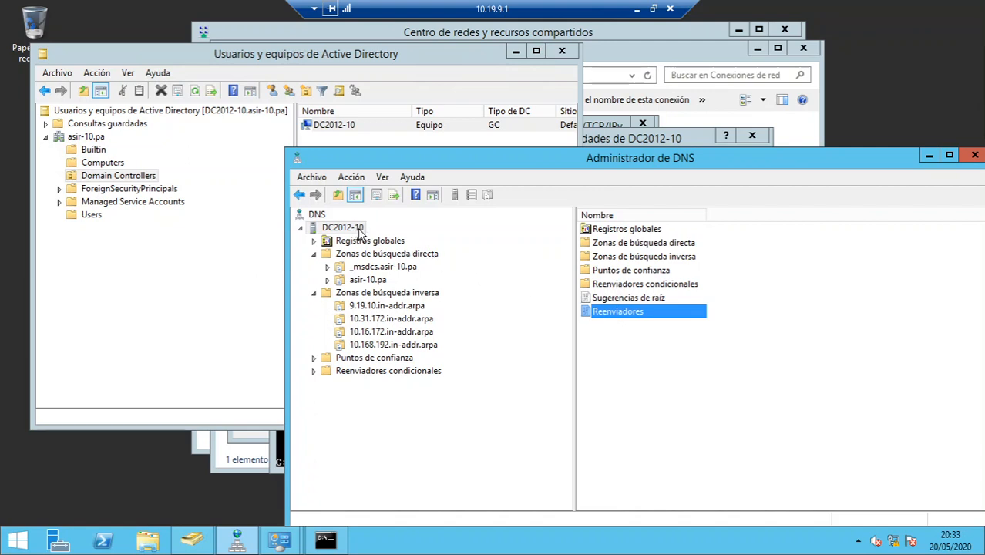
{"action": "double_click", "coordinate": [615, 312]}
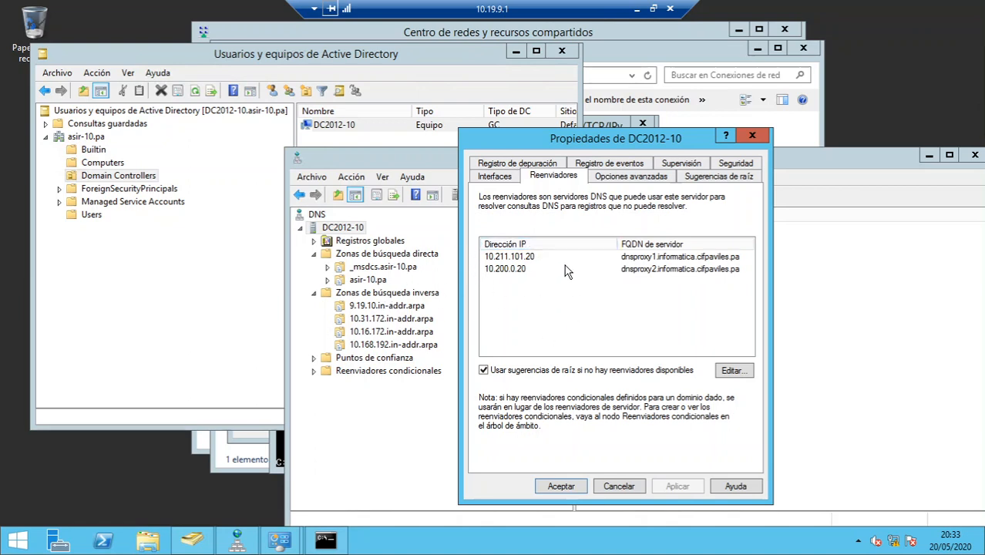
{"action": "left_click", "coordinate": [571, 487]}
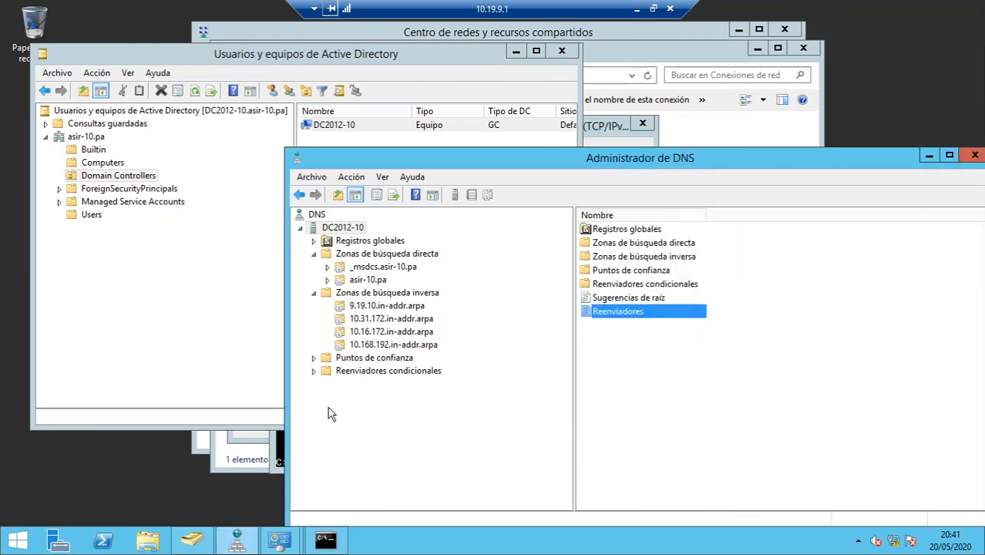
- Switch to Active Directory Users and Computers and create an organizational unit named equipos under the asir-10.pa domain
{"action": "left_click", "coordinate": [202, 544]}
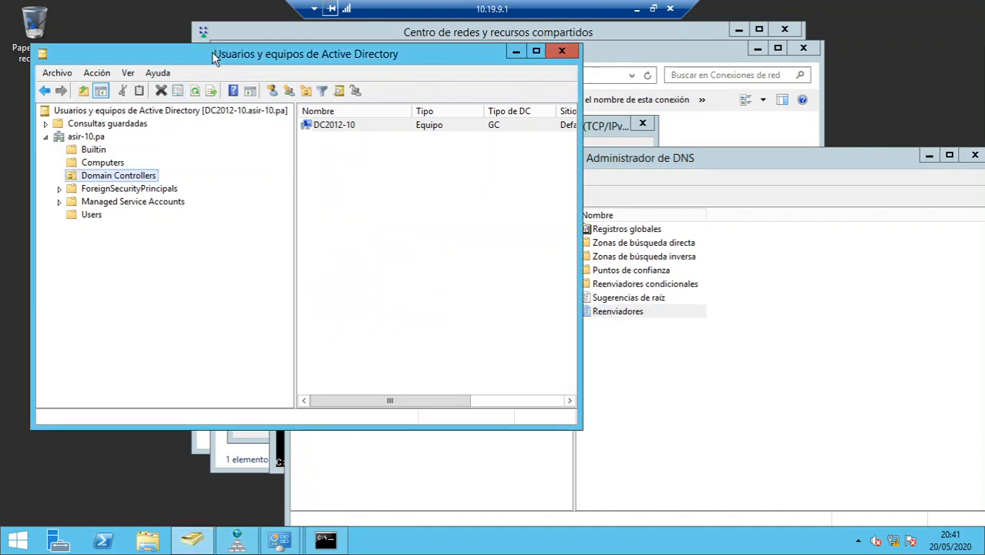
{"action": "left_click_drag", "start_coordinate": [212, 51], "coordinate": [371, 64]}
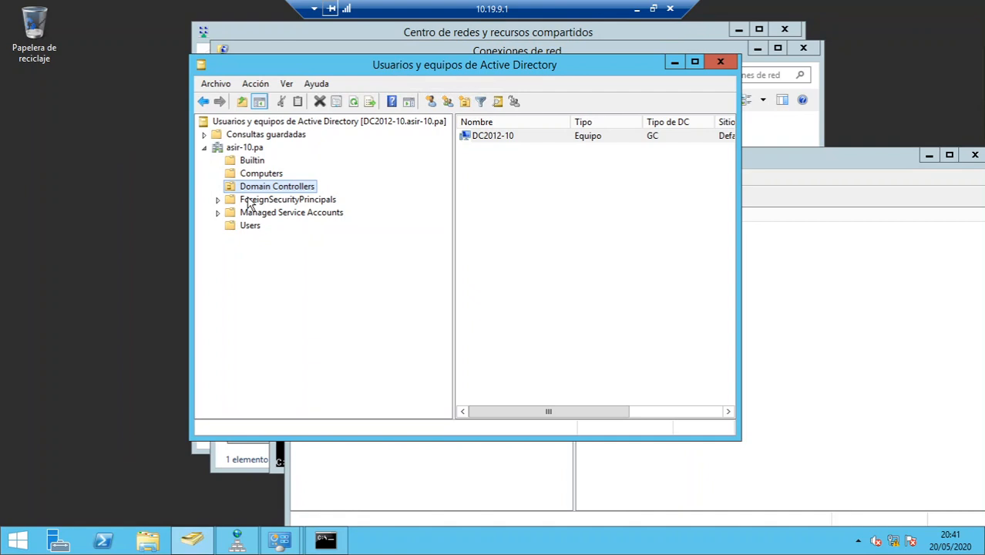
{"action": "left_click", "coordinate": [247, 148]}
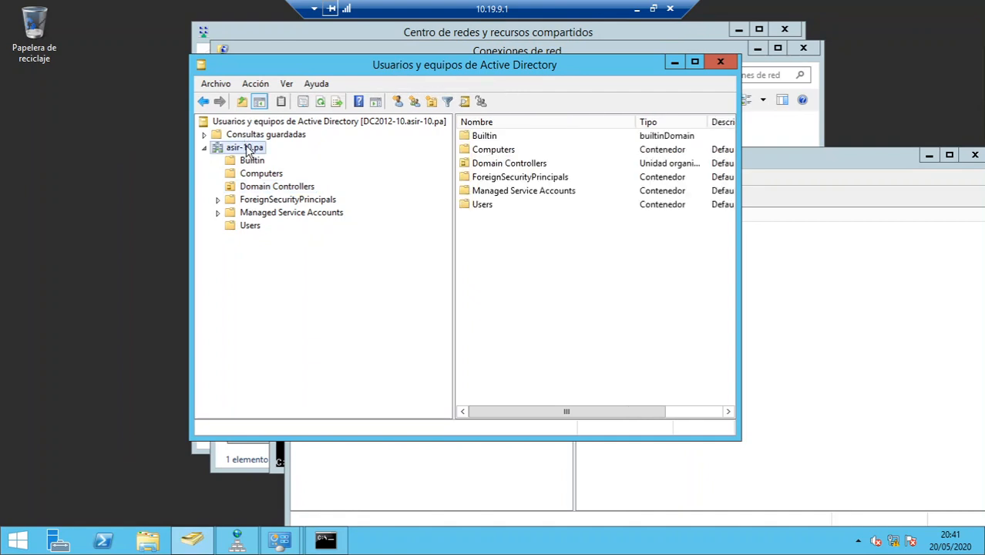
{"action": "right_click", "coordinate": [247, 152]}
{"action": "mouse_move", "coordinate": [328, 261]}
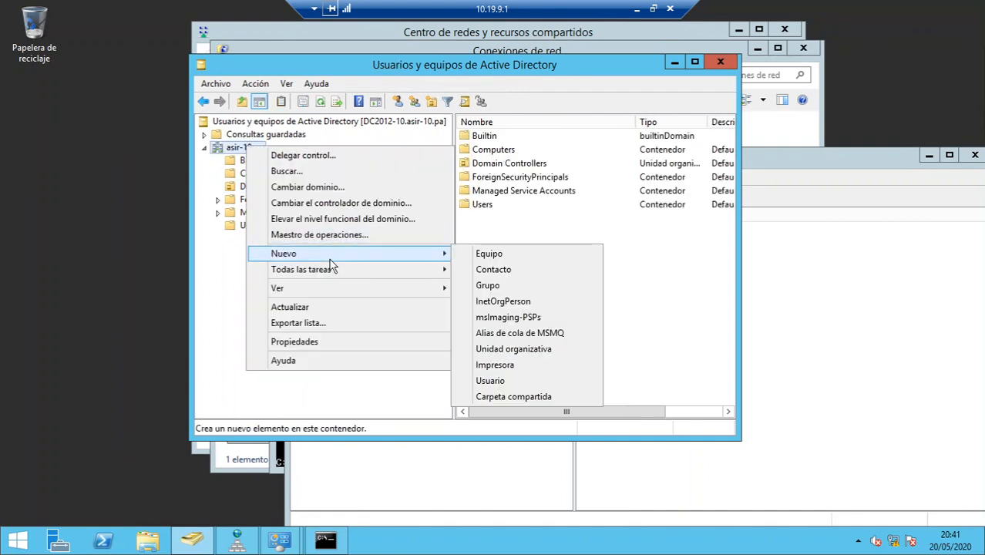
{"action": "left_click", "coordinate": [515, 348]}
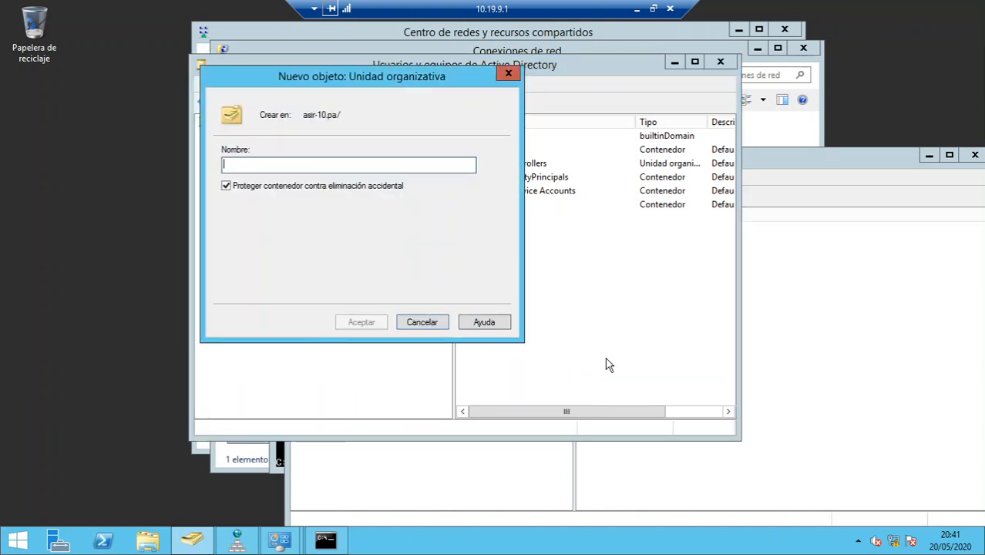
{"action": "type", "text": "equipos"}
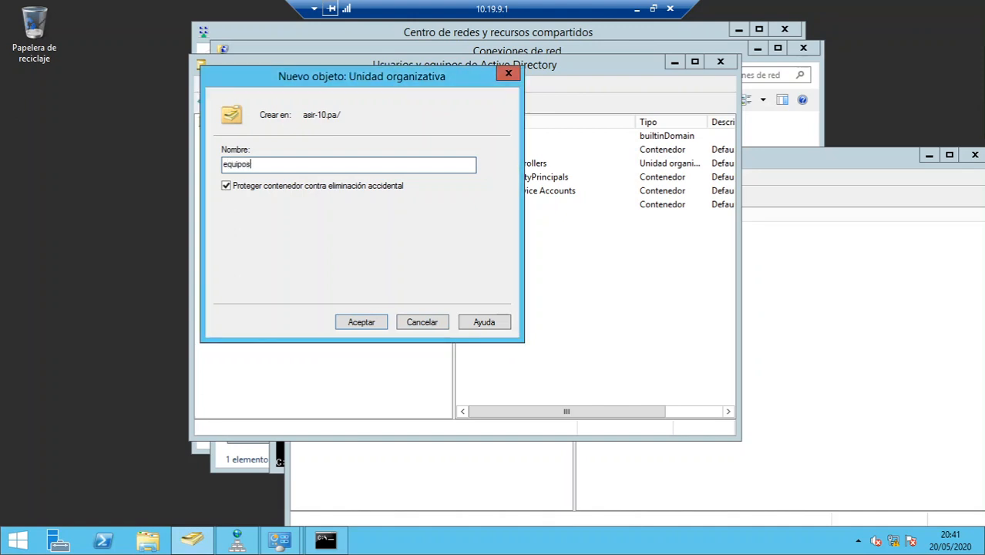
{"action": "key", "text": "Return"}
- Create an organizational unit named servidores inside equipos
{"action": "right_click", "coordinate": [252, 239]}
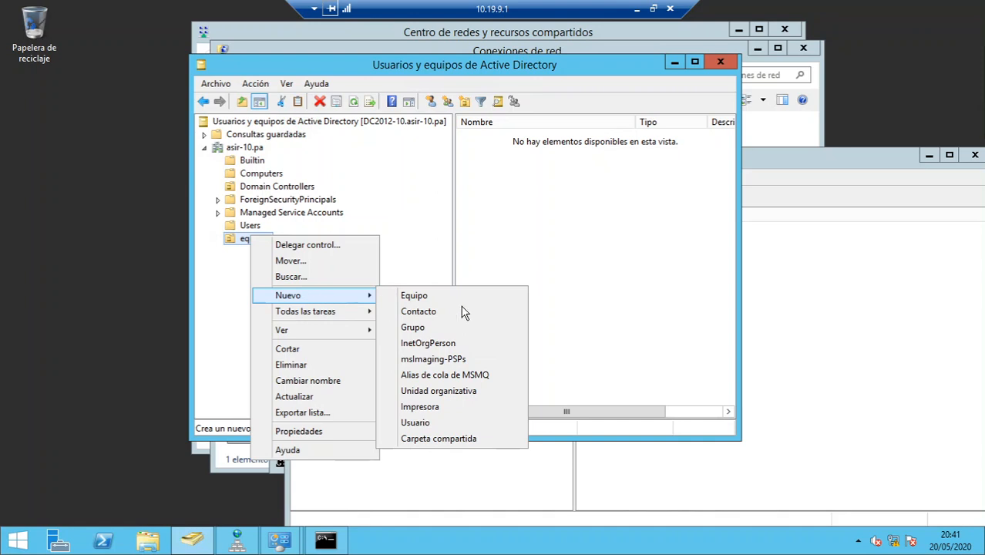
{"action": "left_click", "coordinate": [464, 391]}
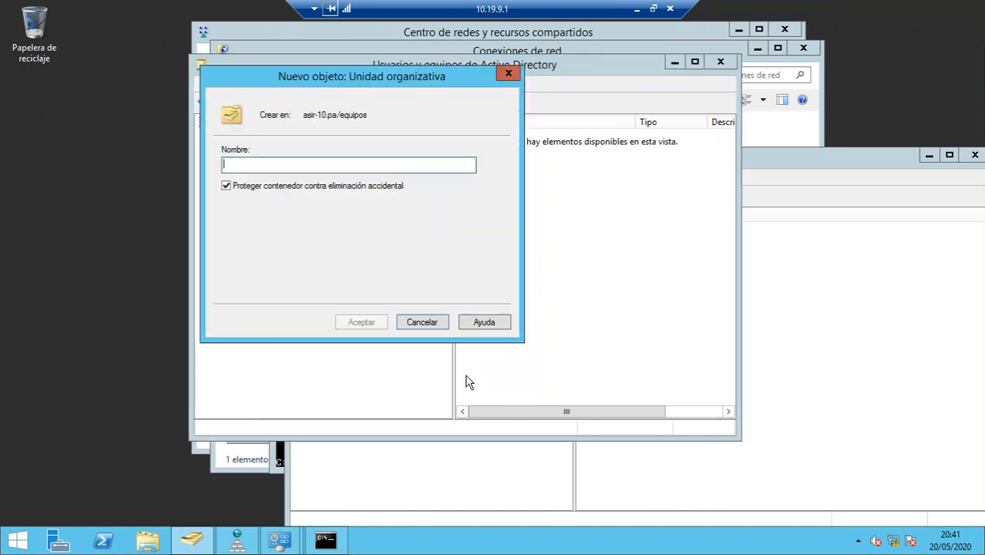
{"action": "type", "text": "servidores"}
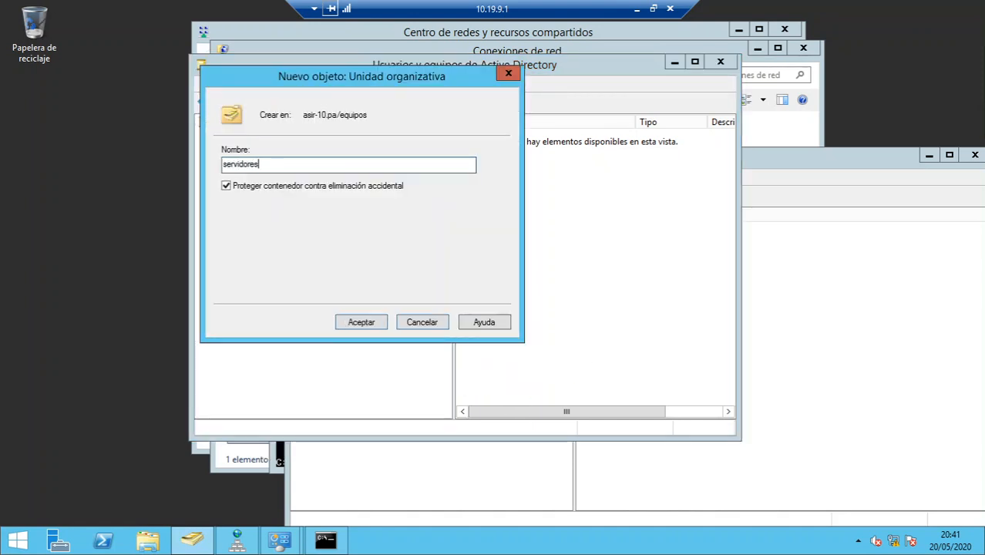
{"action": "key", "text": "Return"}
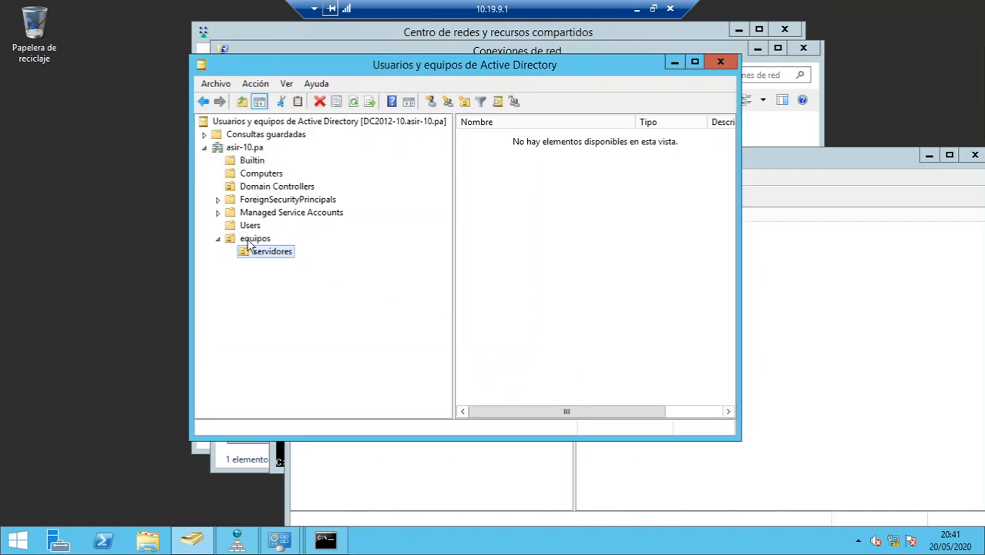
- Create an organizational unit named estaciones de trabajo inside equipos
{"action": "left_click", "coordinate": [248, 241]}
{"action": "right_click", "coordinate": [248, 242]}
{"action": "mouse_move", "coordinate": [296, 305]}
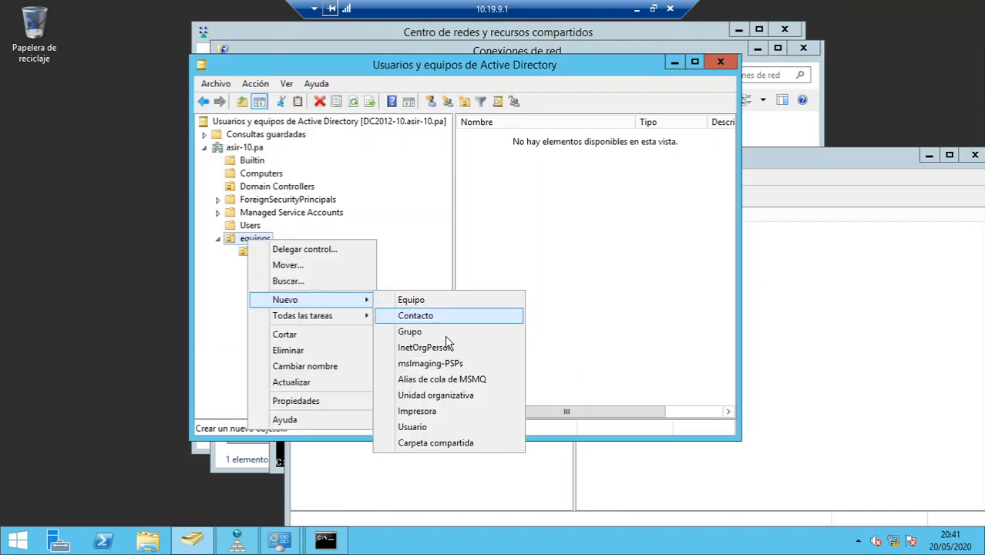
{"action": "left_click", "coordinate": [472, 395]}
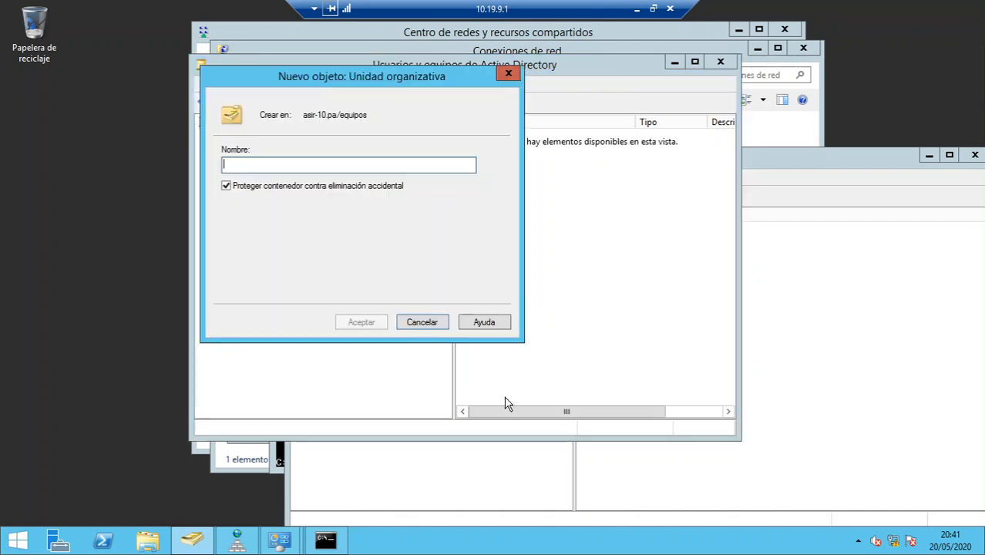
{"action": "type", "text": "estaciones de tr"}
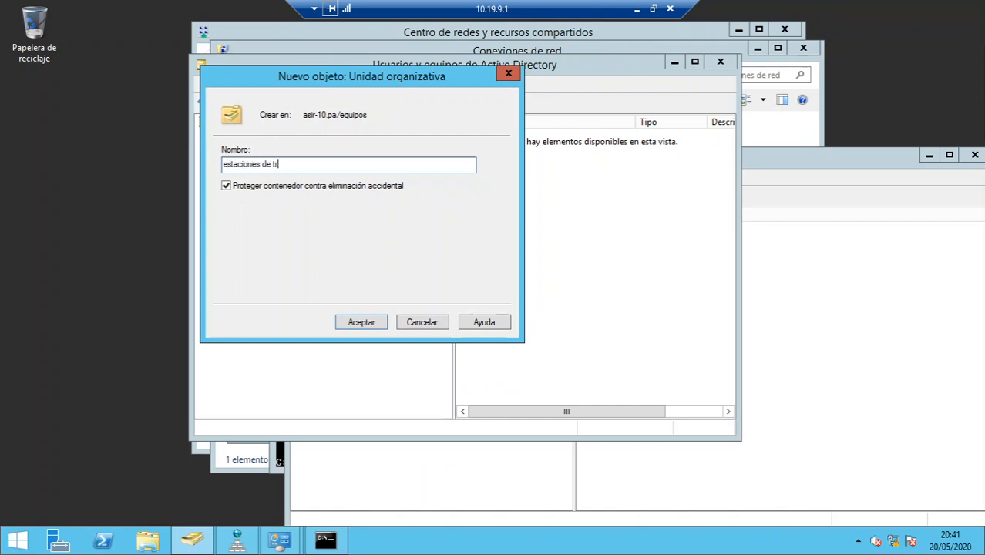
{"action": "type", "text": "abajo"}
{"action": "key", "text": "Return"}
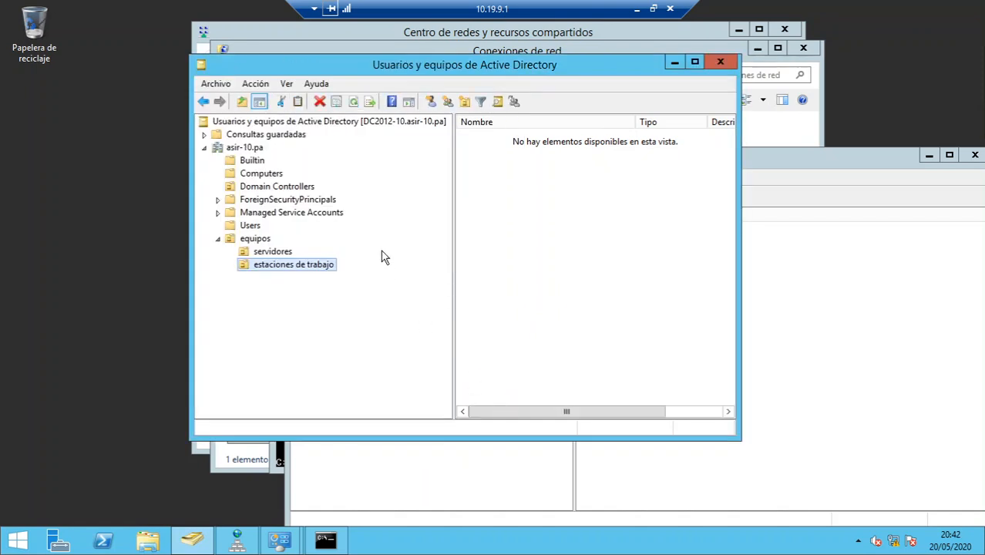
- View the contents of Domain Controllers and of the servidores and estaciones de trabajo organizational units
{"action": "left_click", "coordinate": [285, 190]}
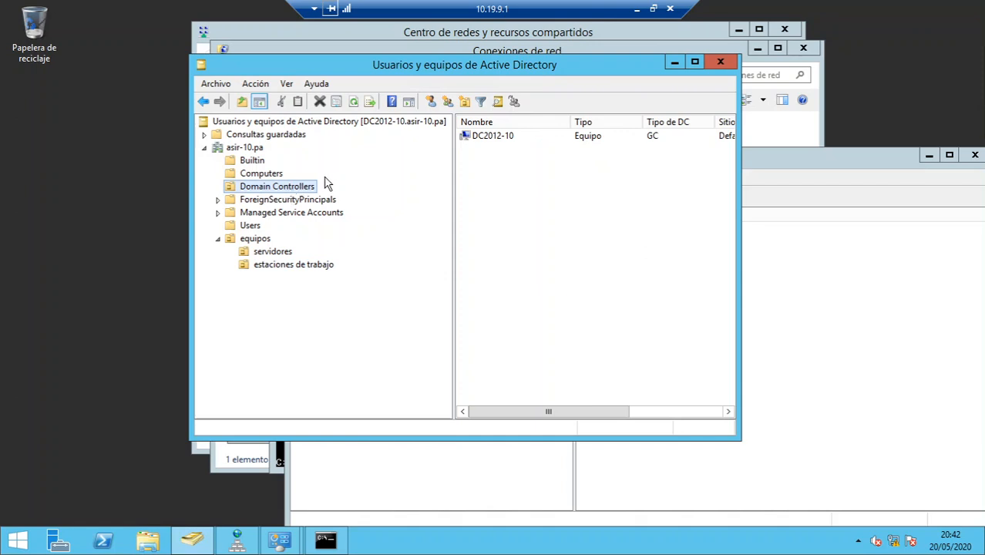
{"action": "left_click", "coordinate": [273, 255]}
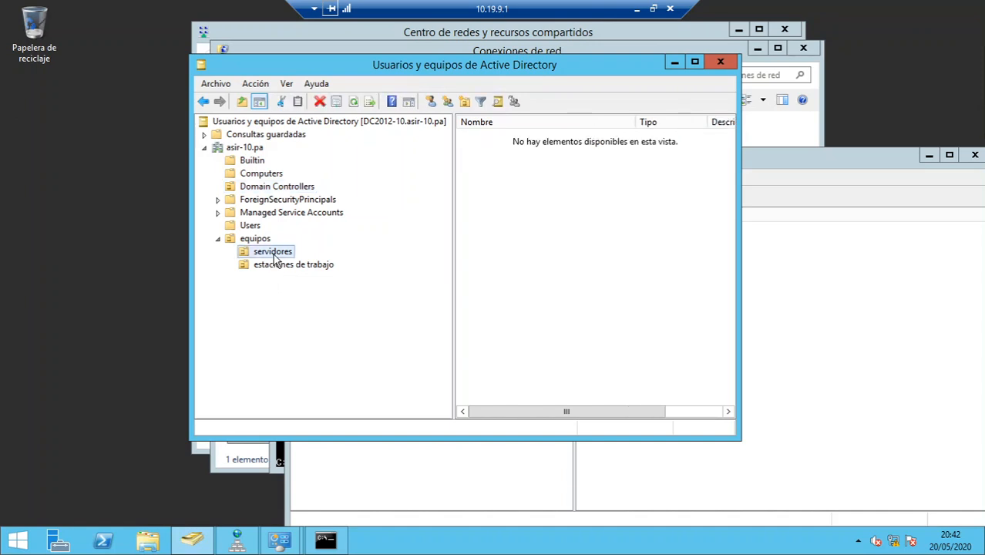
{"action": "left_click", "coordinate": [279, 267]}
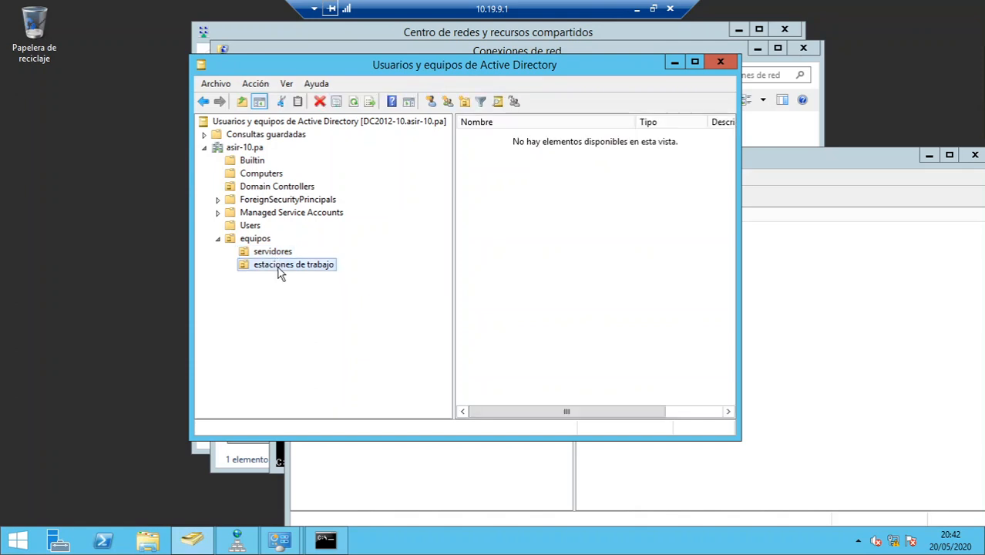
- Create an organizational unit named usuarios directly under the asir-10.pa domain
{"action": "left_click", "coordinate": [249, 148]}
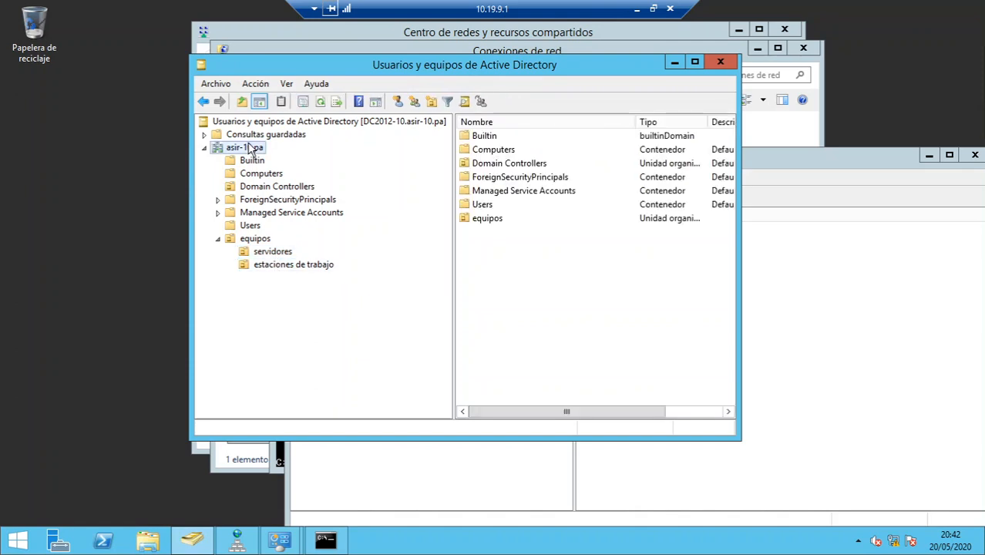
{"action": "right_click", "coordinate": [248, 149]}
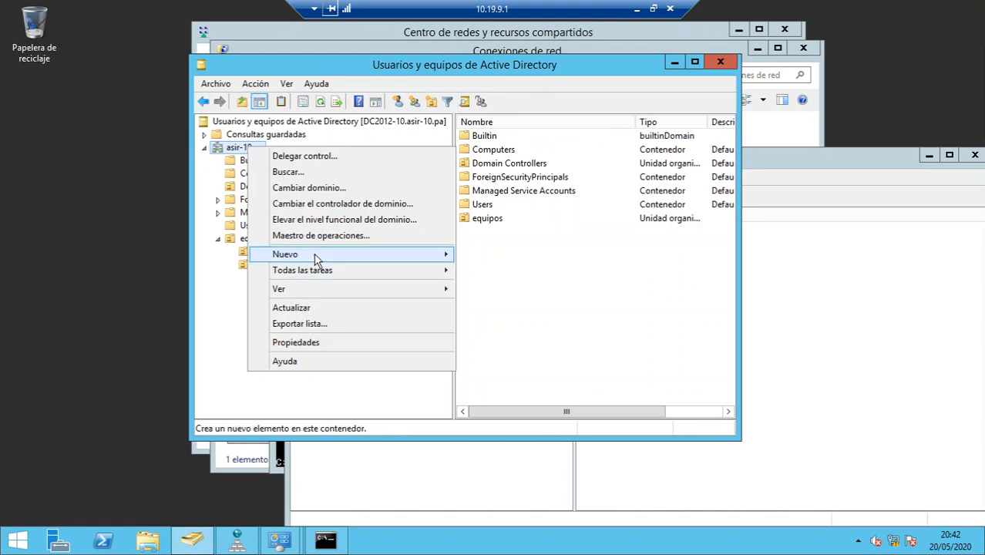
{"action": "mouse_move", "coordinate": [431, 254]}
{"action": "left_click", "coordinate": [540, 350]}
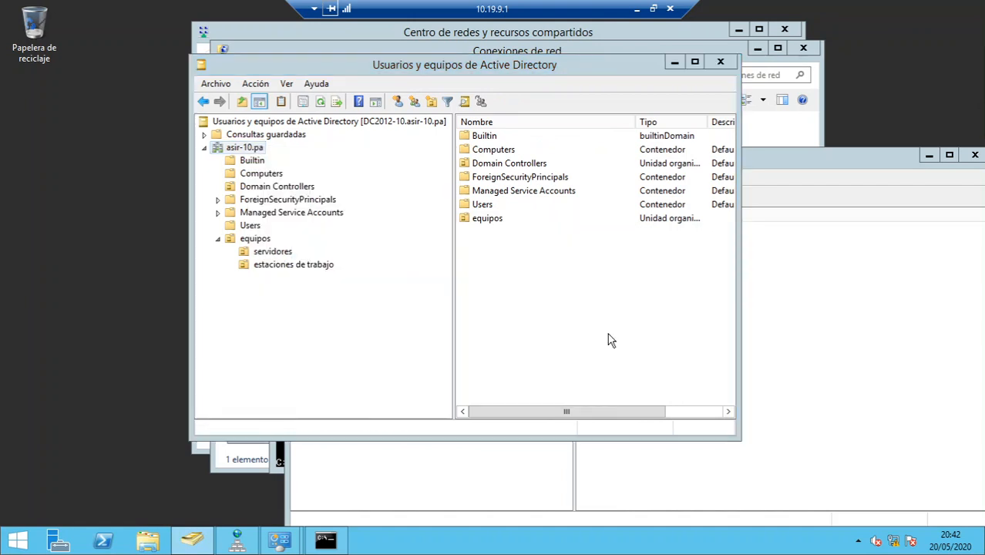
{"action": "type", "text": "usuarios"}
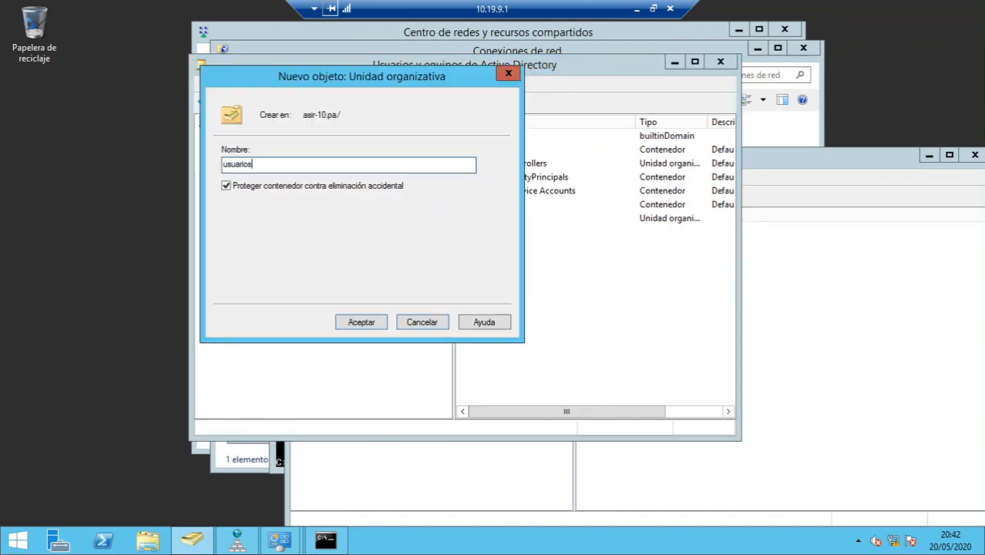
{"action": "key", "text": "Return"}
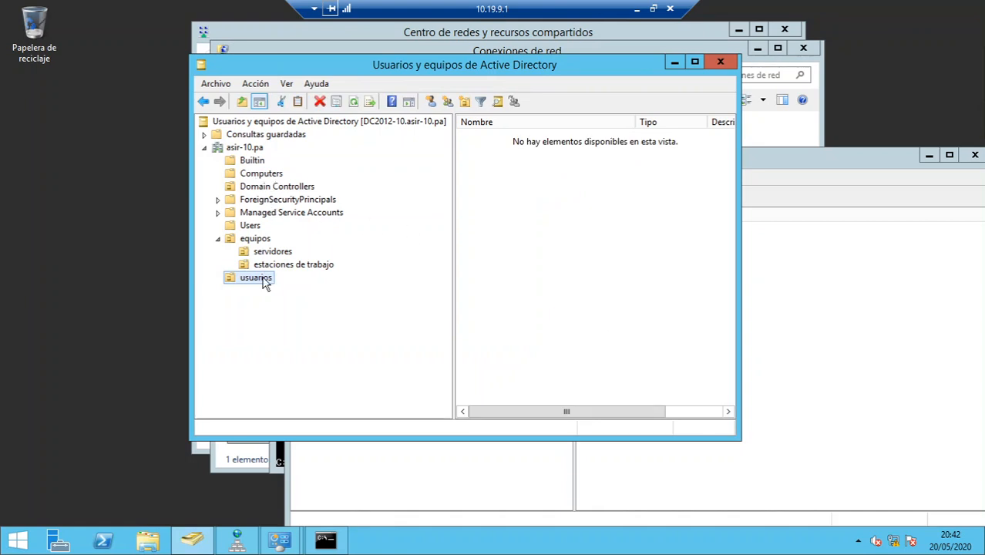
- Create an organizational unit named admins inside usuarios
{"action": "left_click", "coordinate": [253, 227]}
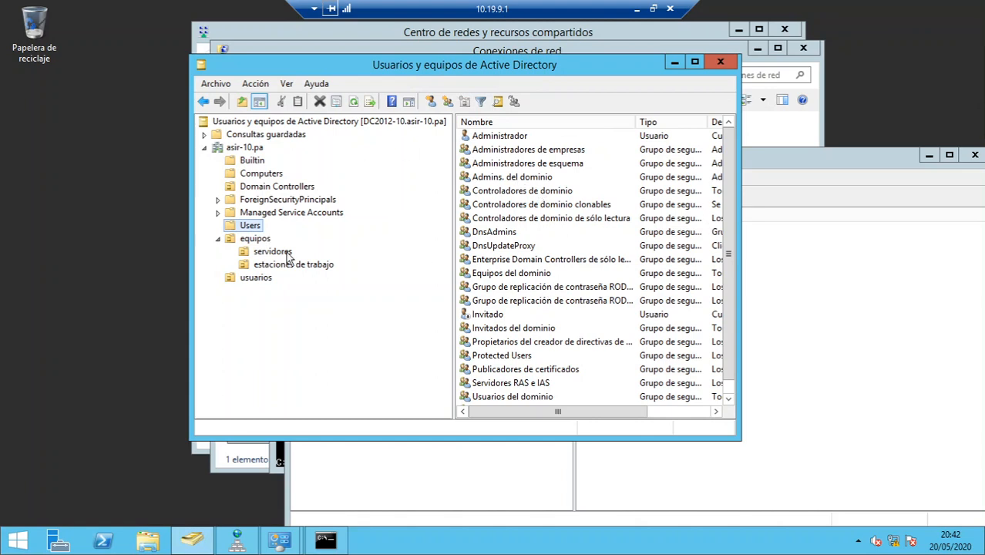
{"action": "left_click", "coordinate": [275, 283]}
{"action": "right_click", "coordinate": [276, 285]}
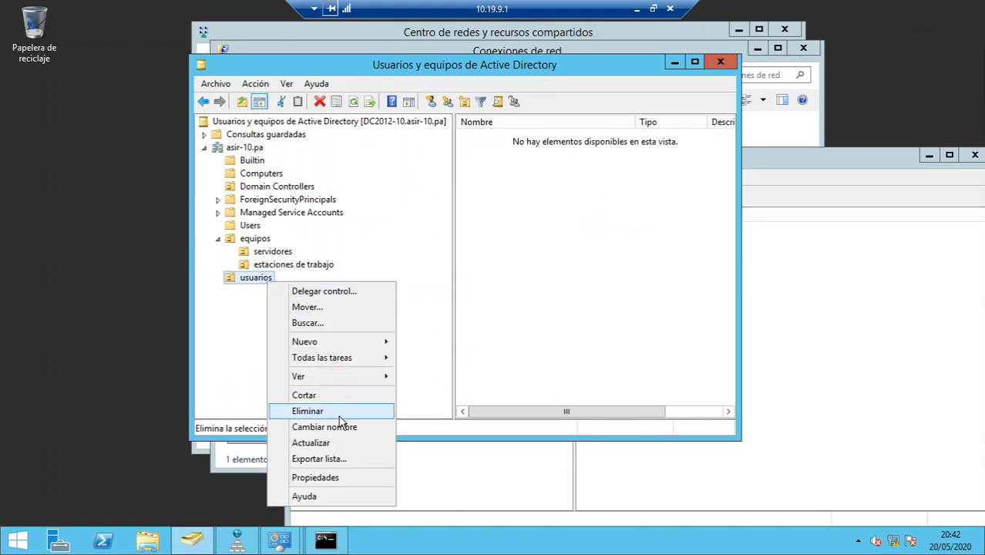
{"action": "mouse_move", "coordinate": [347, 343]}
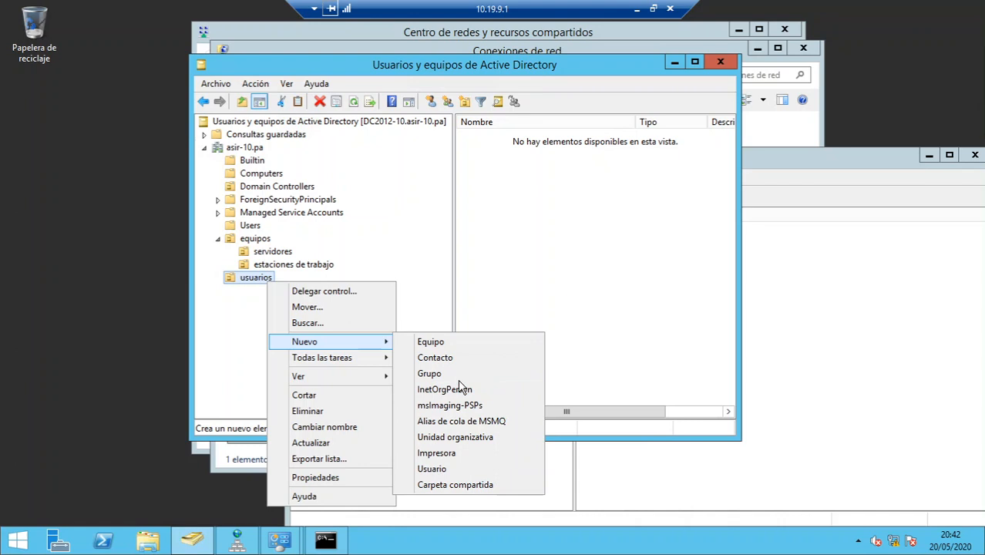
{"action": "left_click", "coordinate": [473, 436]}
{"action": "type", "text": "admins"}
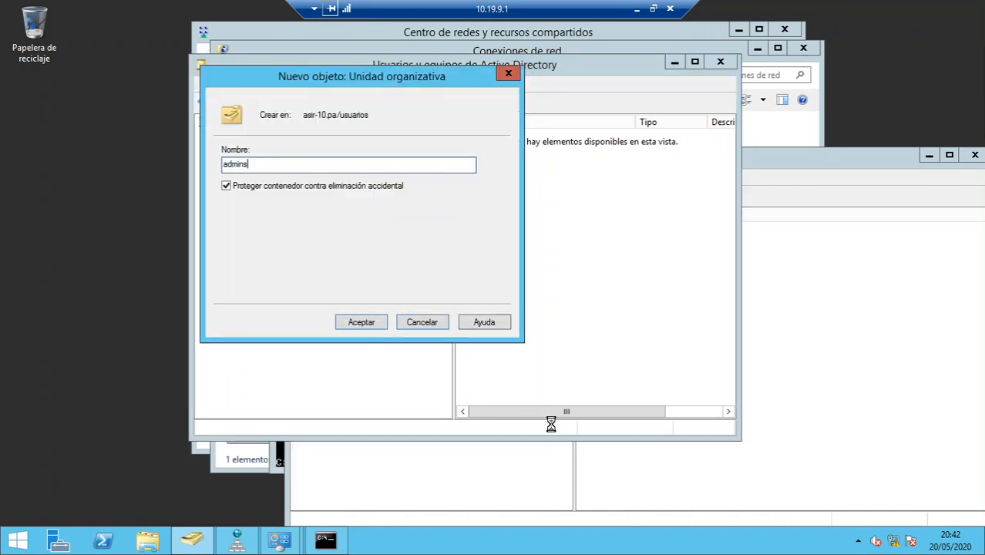
{"action": "key", "text": "Return"}
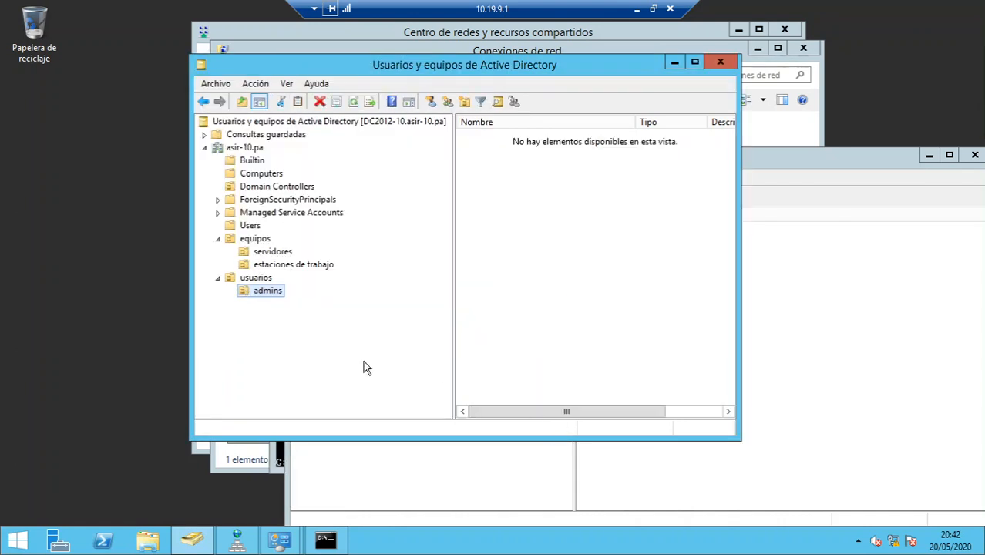
- Create an organizational unit named desarrolladores inside usuarios
{"action": "left_click", "coordinate": [257, 279]}
{"action": "right_click", "coordinate": [257, 280]}
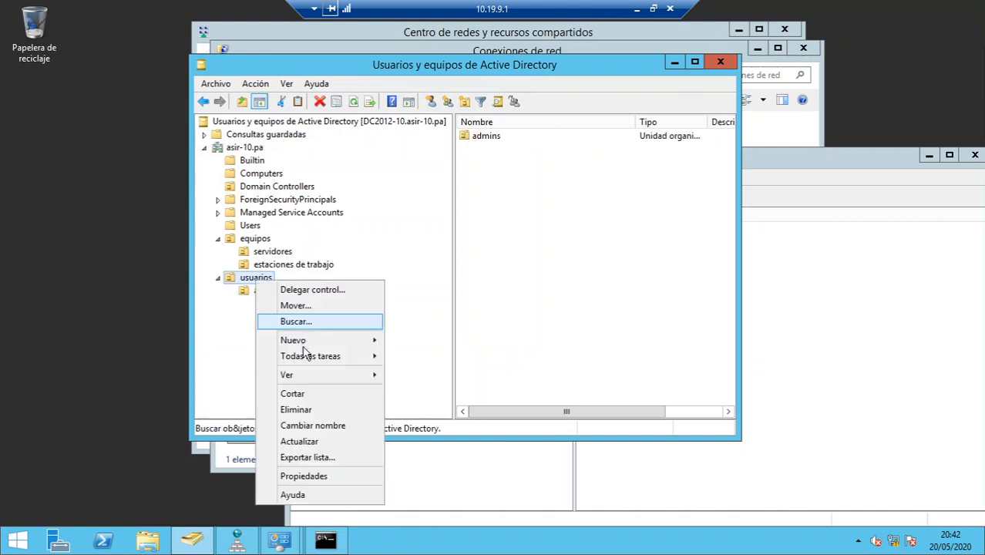
{"action": "mouse_move", "coordinate": [309, 344]}
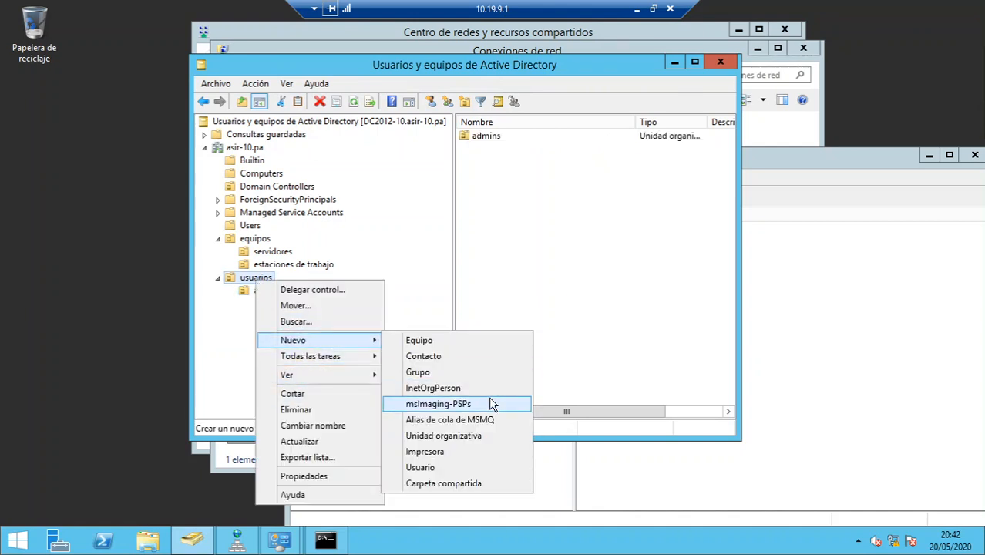
{"action": "left_click", "coordinate": [463, 437]}
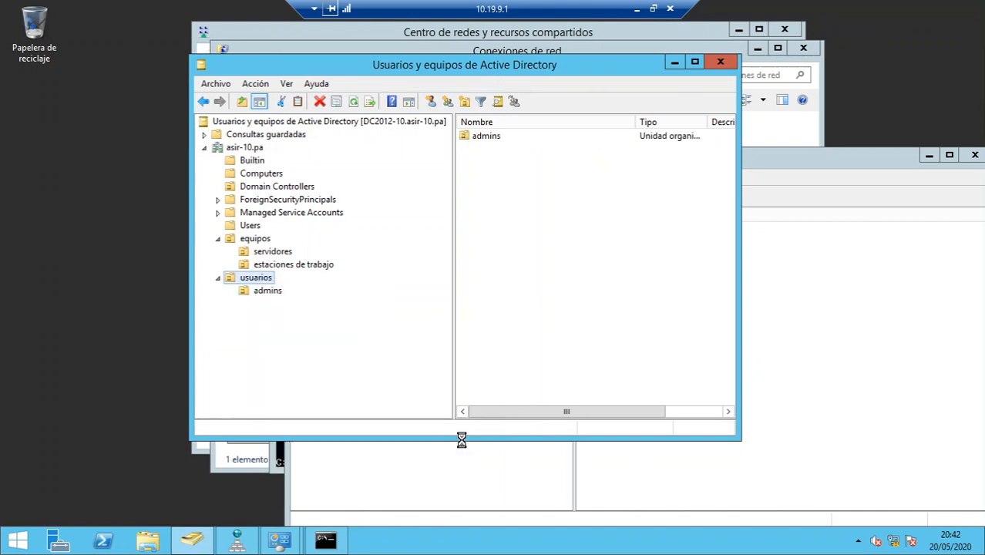
{"action": "type", "text": "desarrolladores"}
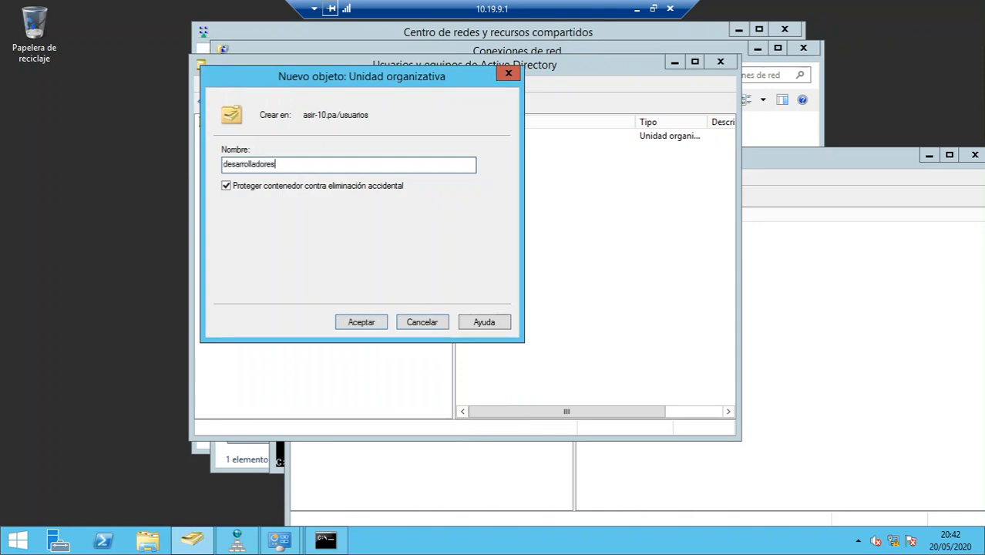
{"action": "key", "text": "Return"}
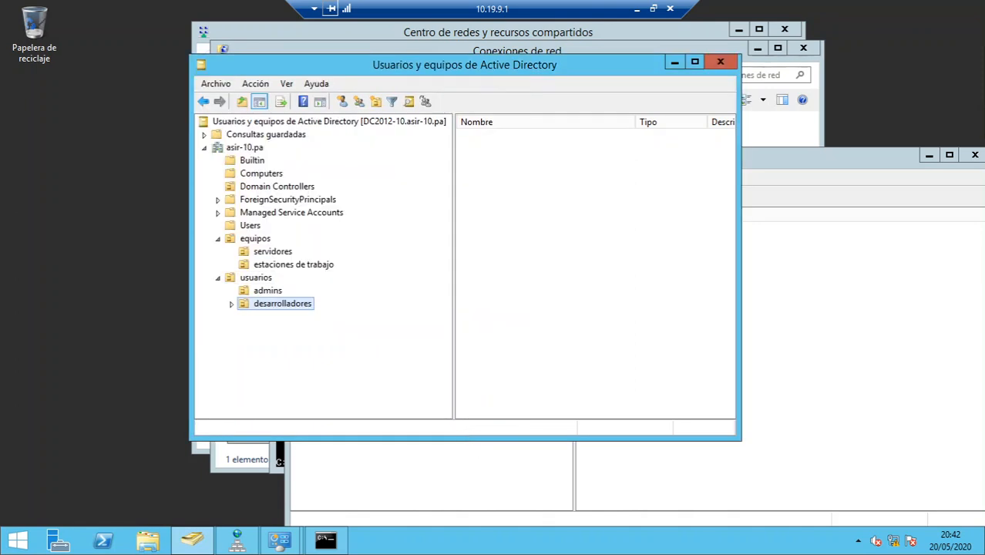
- Create an organizational unit named operadores inside usuarios
{"action": "left_click", "coordinate": [254, 278]}
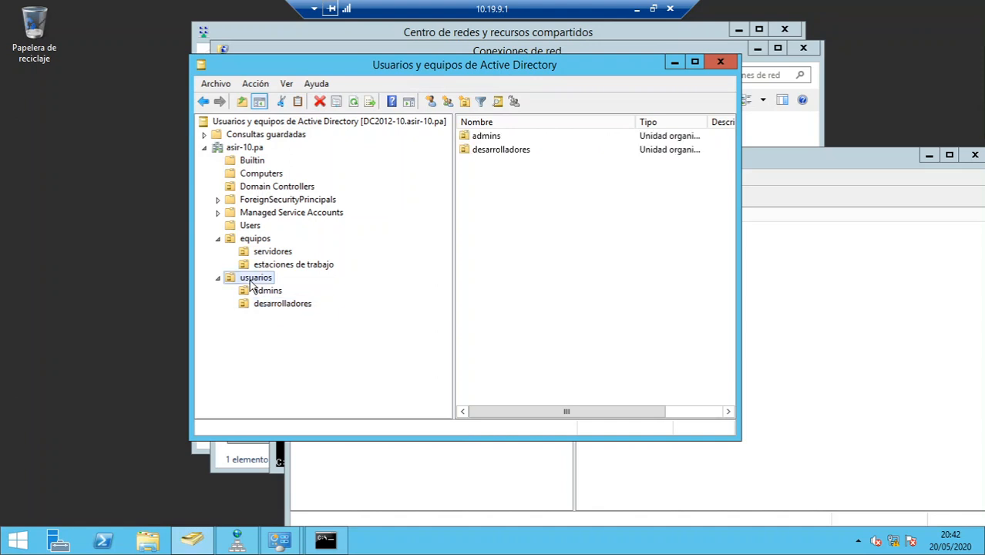
{"action": "right_click", "coordinate": [249, 278]}
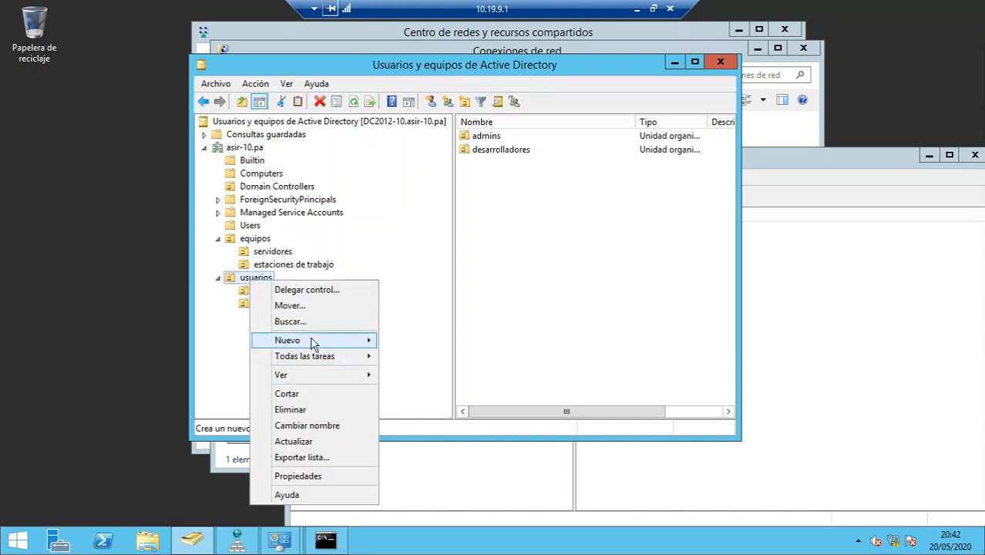
{"action": "mouse_move", "coordinate": [311, 341]}
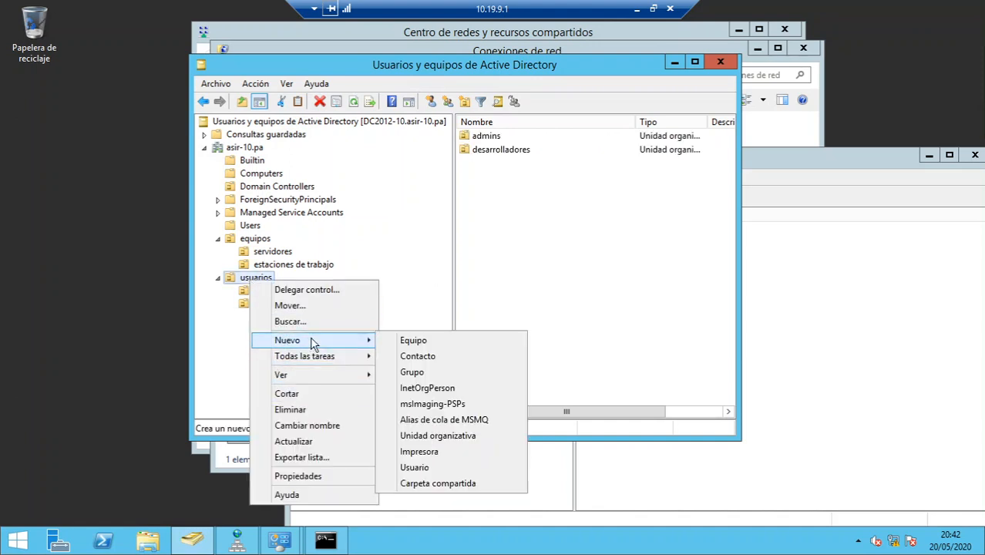
{"action": "left_click", "coordinate": [468, 437]}
{"action": "type", "text": "ope"}
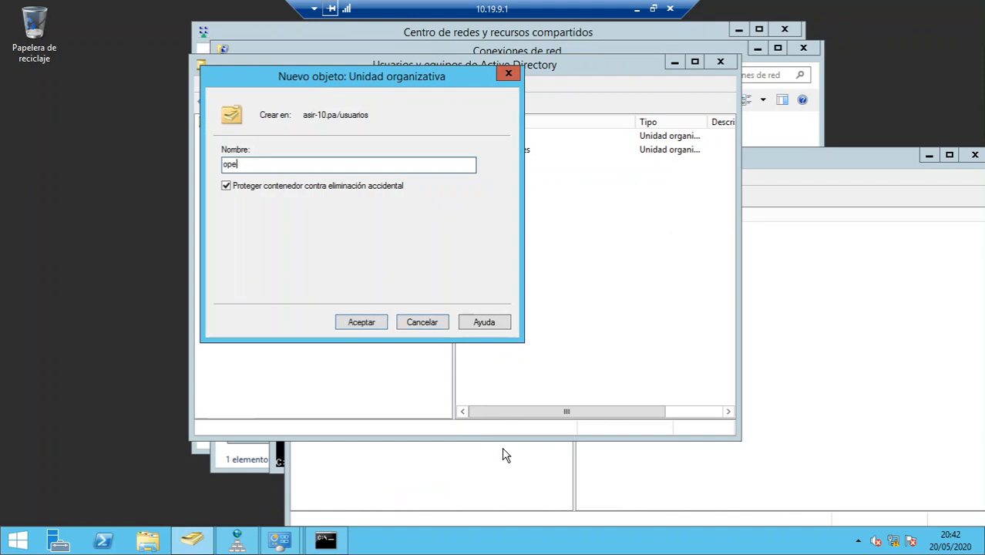
{"action": "type", "text": "radores"}
{"action": "key", "text": "Return"}
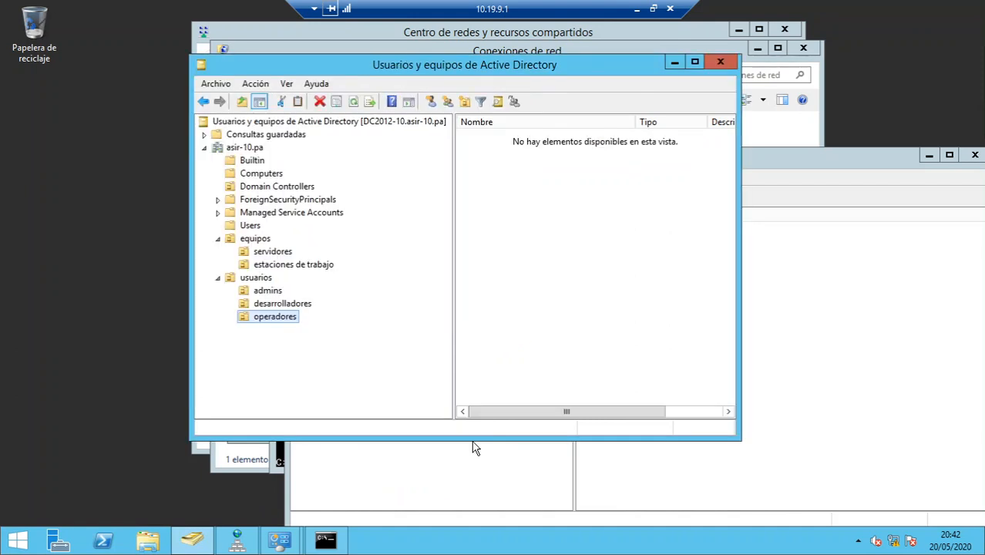
- Create an organizational unit named tecnicos-sistemas inside usuarios, and display the contents of Domain Controllers
{"action": "left_click", "coordinate": [256, 279]}
{"action": "right_click", "coordinate": [257, 281]}
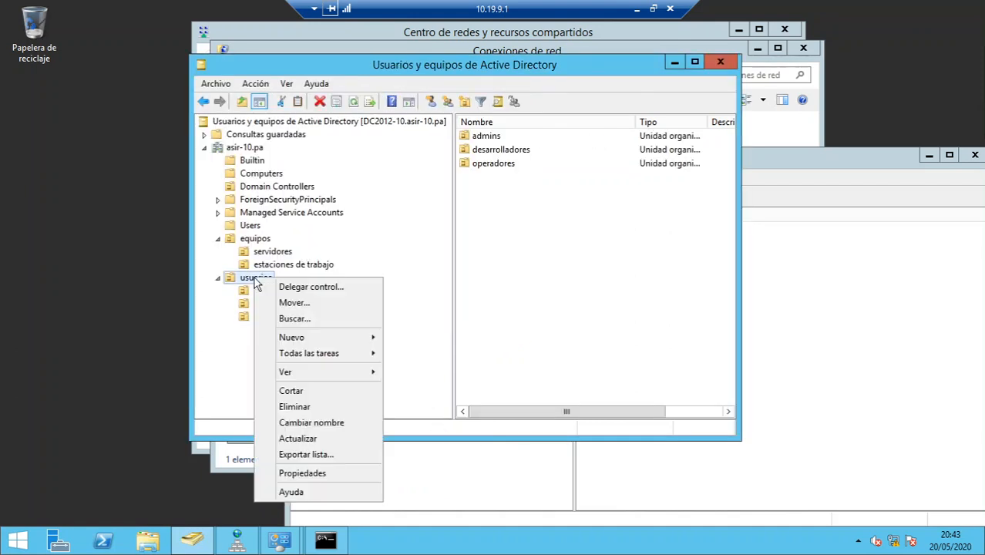
{"action": "mouse_move", "coordinate": [333, 339]}
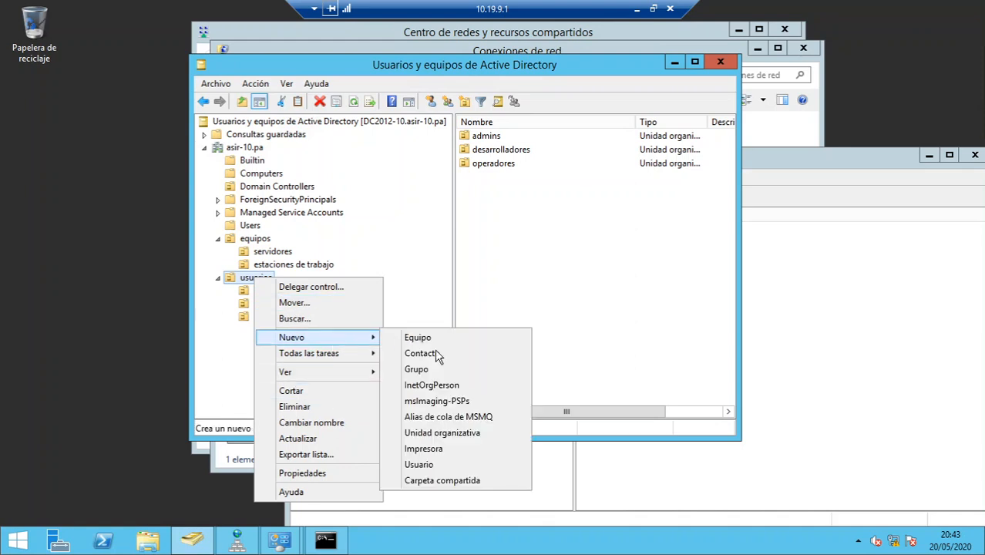
{"action": "left_click", "coordinate": [468, 430]}
{"action": "type", "text": "te"}
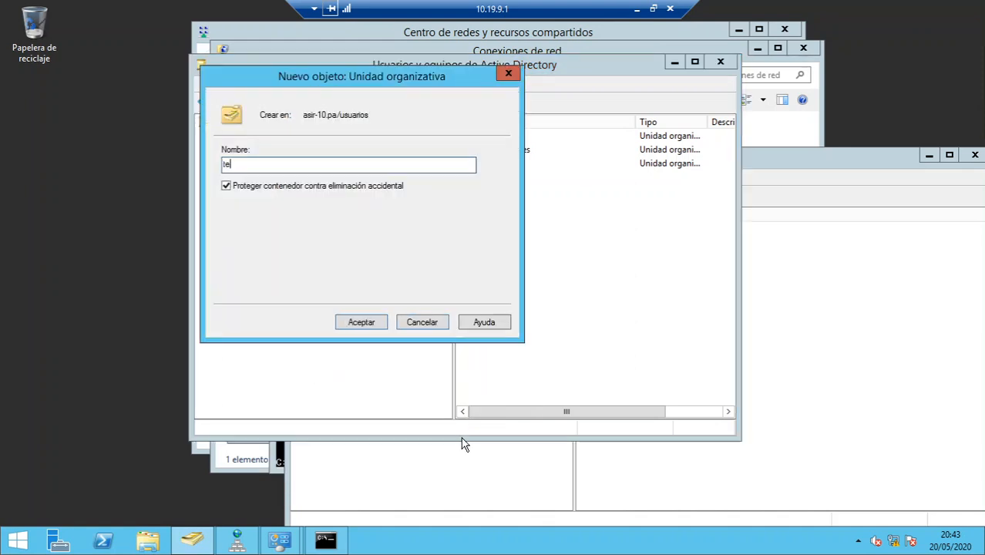
{"action": "type", "text": "cnicos"}
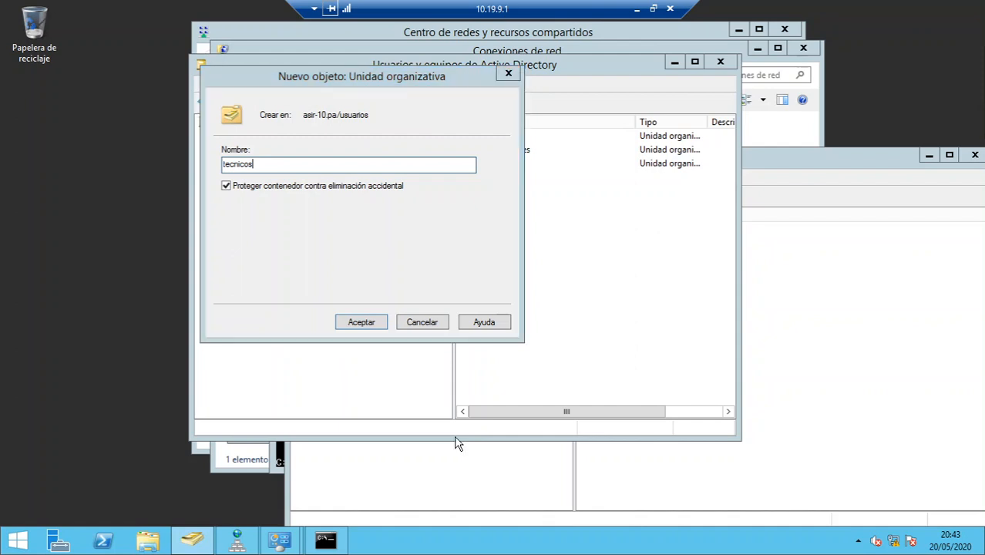
{"action": "type", "text": "-sistemas"}
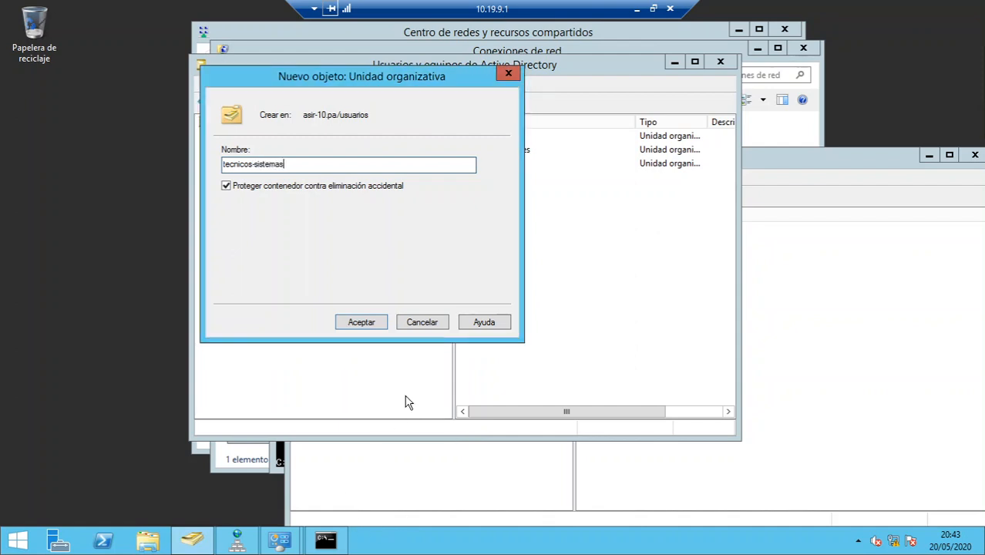
{"action": "left_click", "coordinate": [356, 327]}
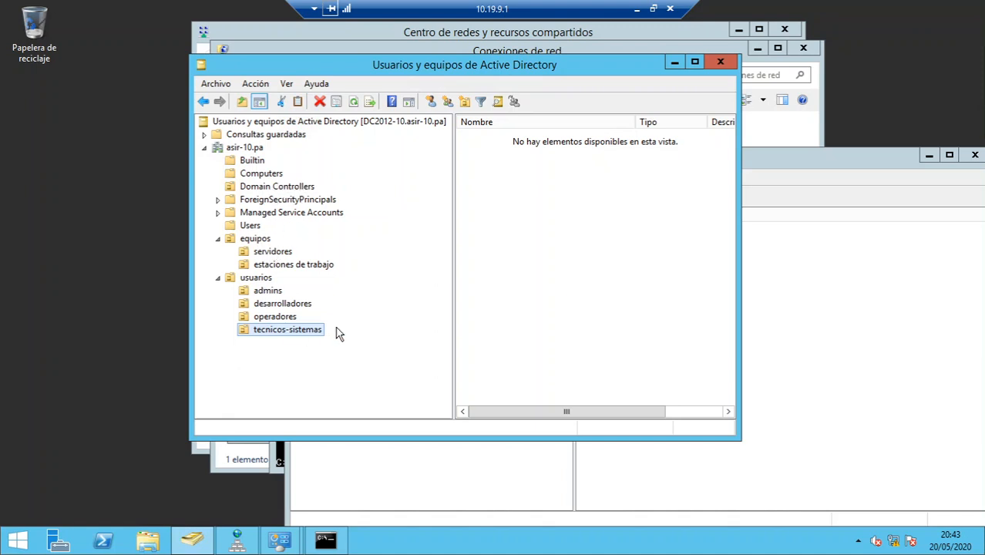
{"action": "left_click", "coordinate": [286, 190]}
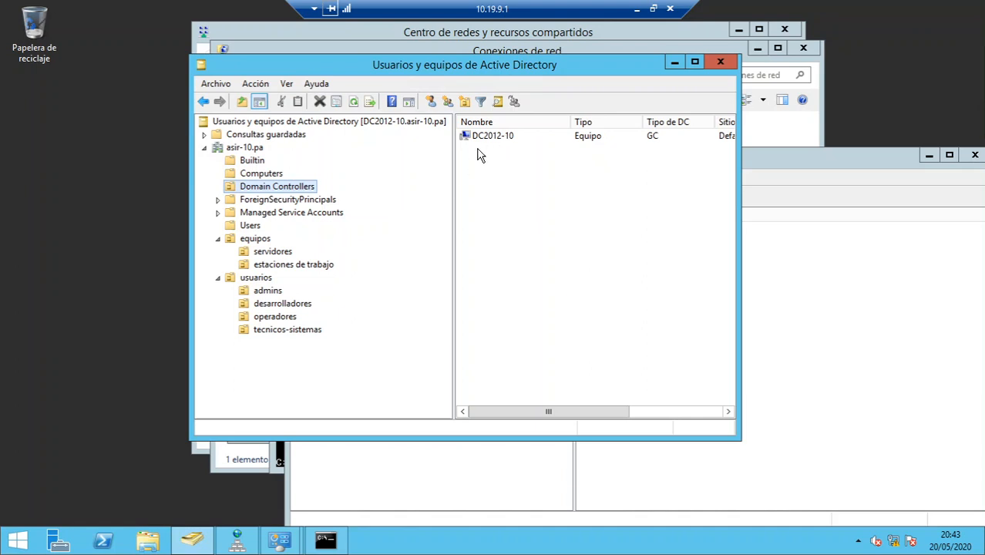